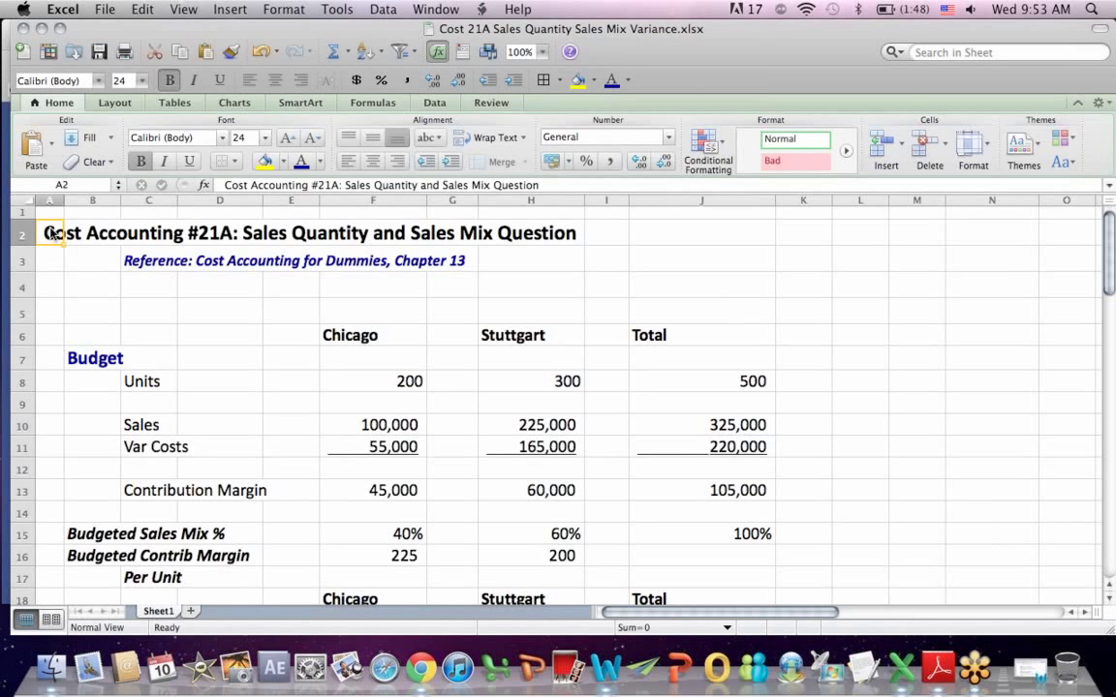
# Review the Budget block and its Chicago, Stuttgart and Total columns
pyautogui.click(151, 263)
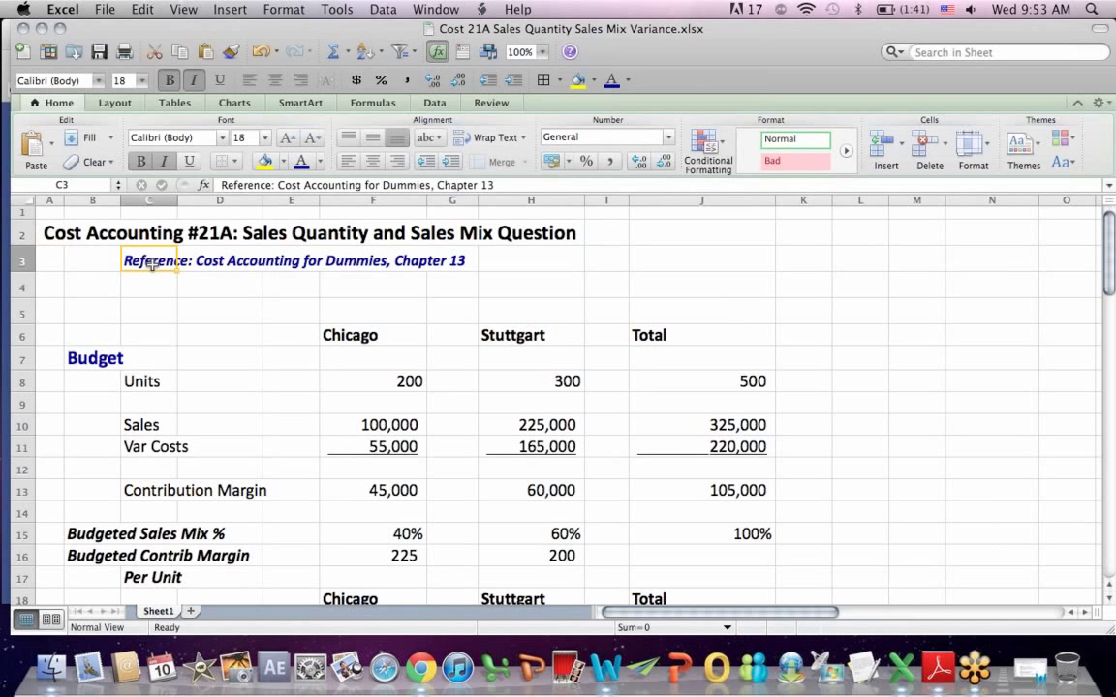
pyautogui.click(158, 337)
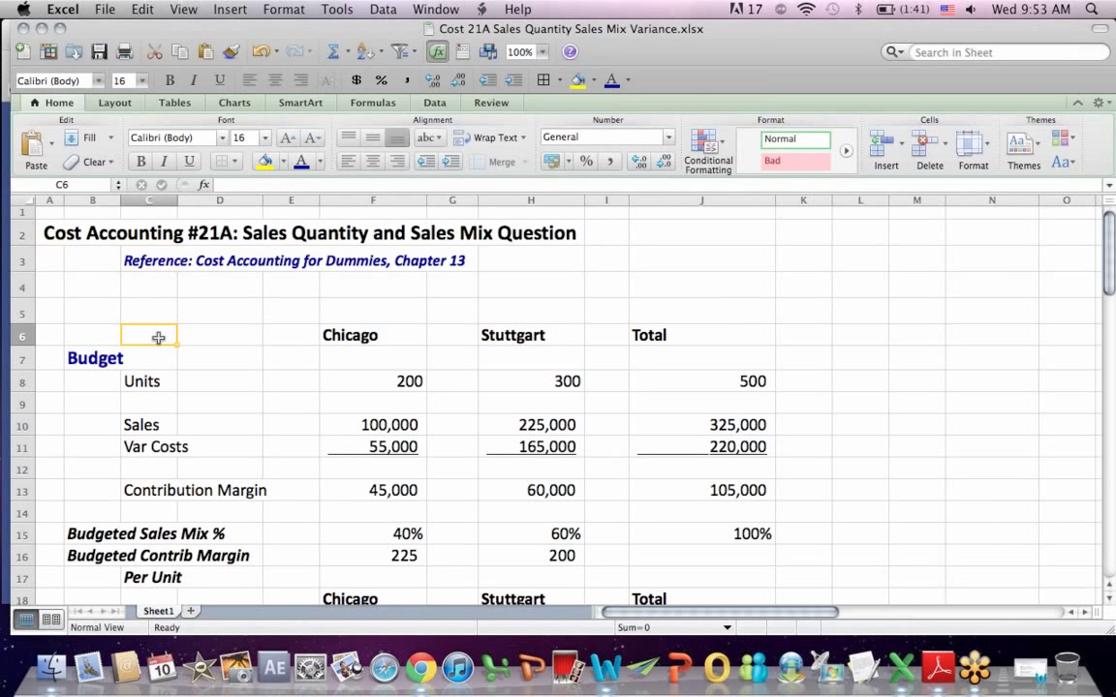
pyautogui.press('Down')
pyautogui.press('Down')
pyautogui.press('Down')
pyautogui.press('Down')
pyautogui.press('Down')
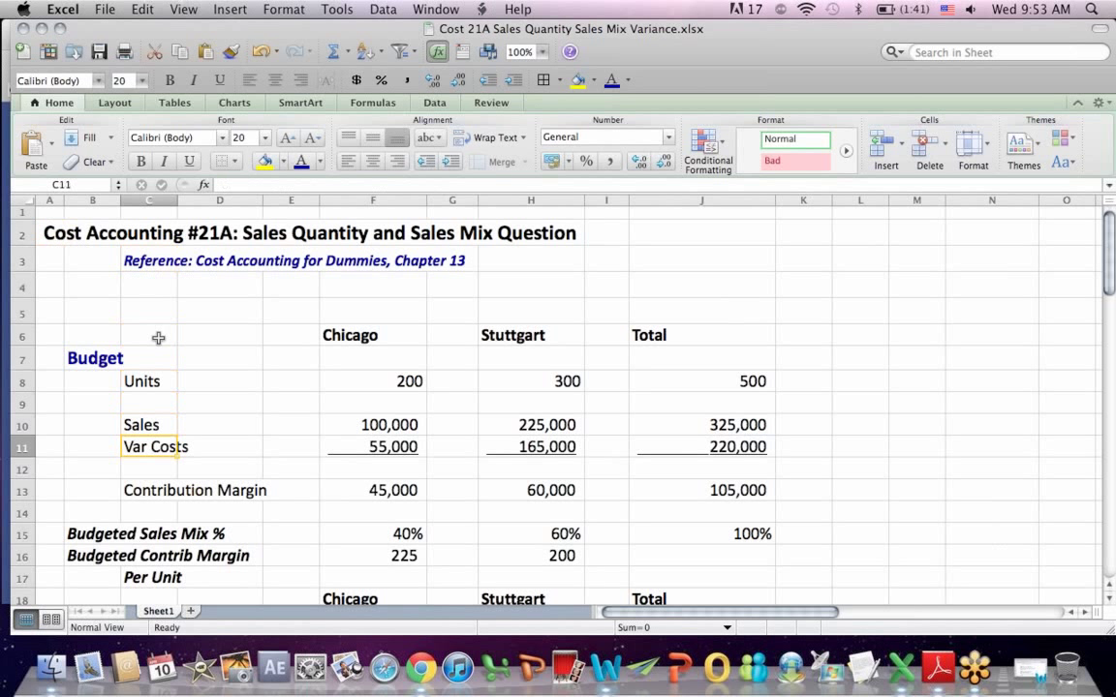
pyautogui.press('Down')
pyautogui.press('Down')
pyautogui.press('Down')
pyautogui.press('Down')
pyautogui.press('Down')
pyautogui.press('Down')
pyautogui.press('Down')
pyautogui.press('Down')
pyautogui.press('Down')
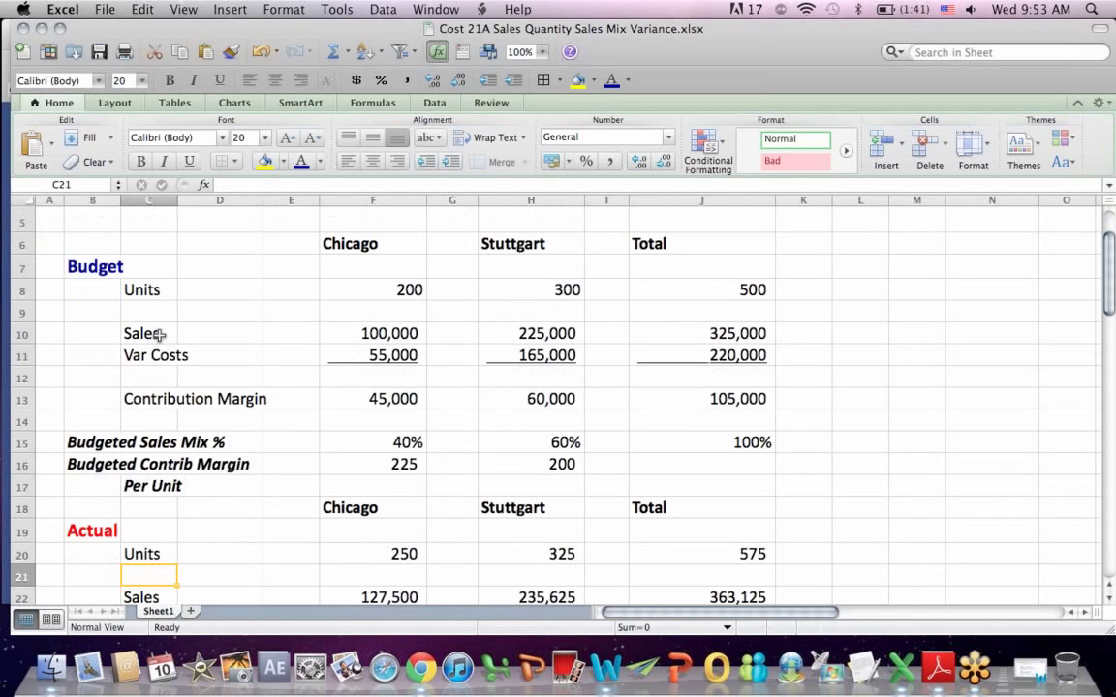
pyautogui.moveTo(96, 236)
pyautogui.mouseDown()
pyautogui.moveTo(792, 309)
pyautogui.moveTo(807, 426)
pyautogui.moveTo(786, 474)
pyautogui.moveTo(791, 463)
pyautogui.mouseUp()
pyautogui.click(905, 267)
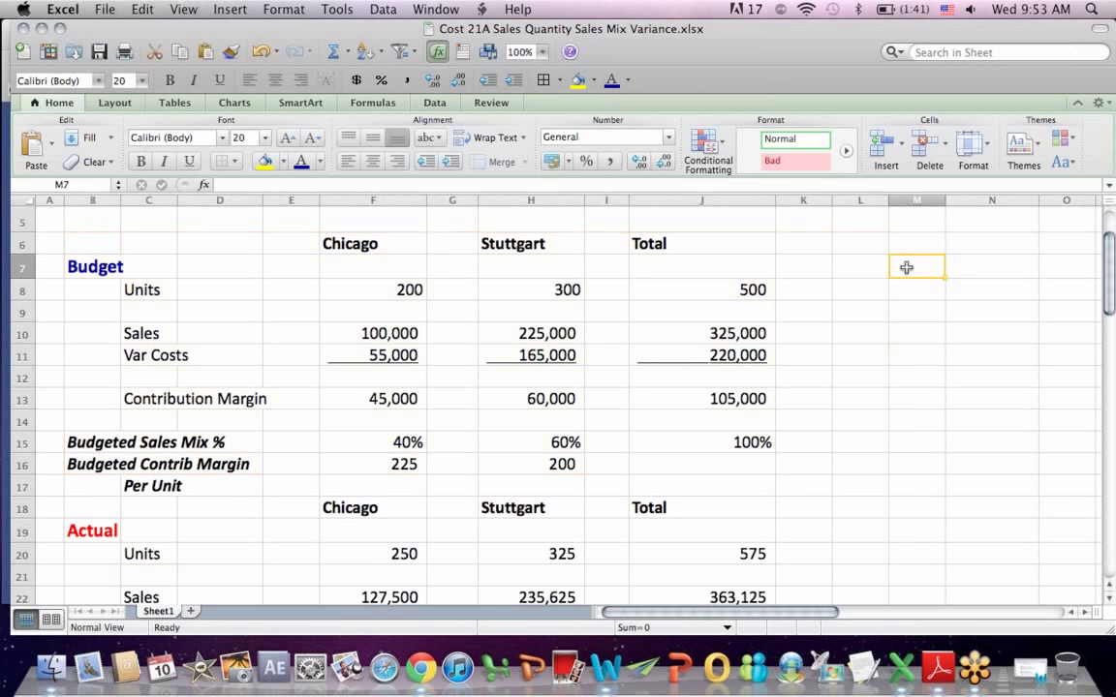
pyautogui.click(361, 244)
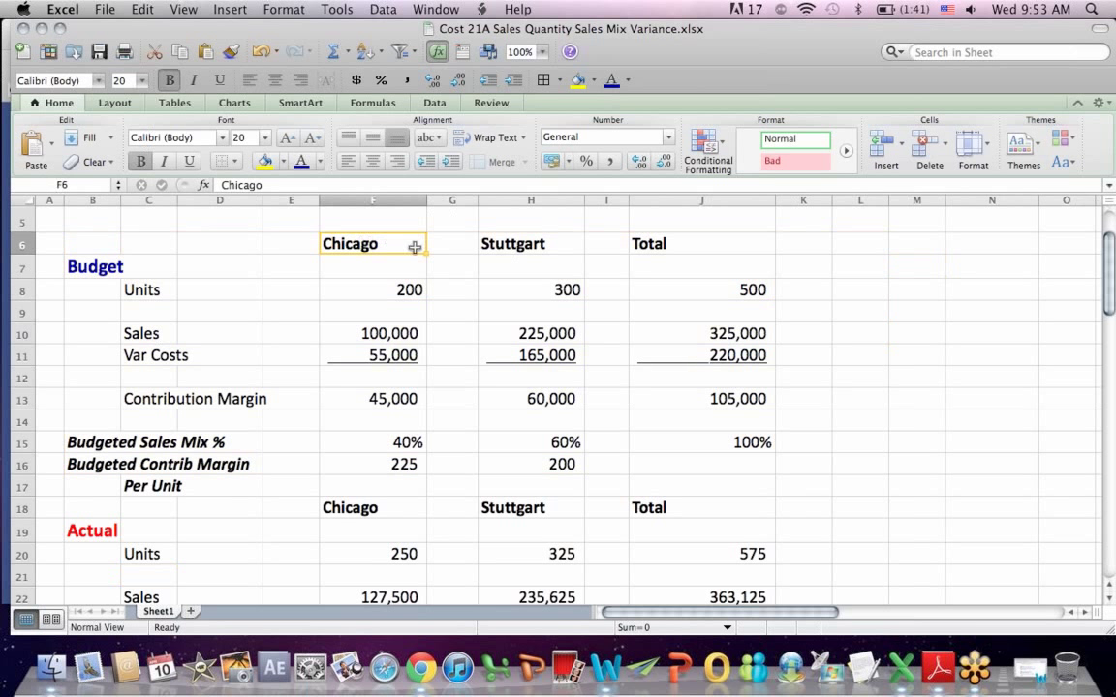
pyautogui.click(531, 246)
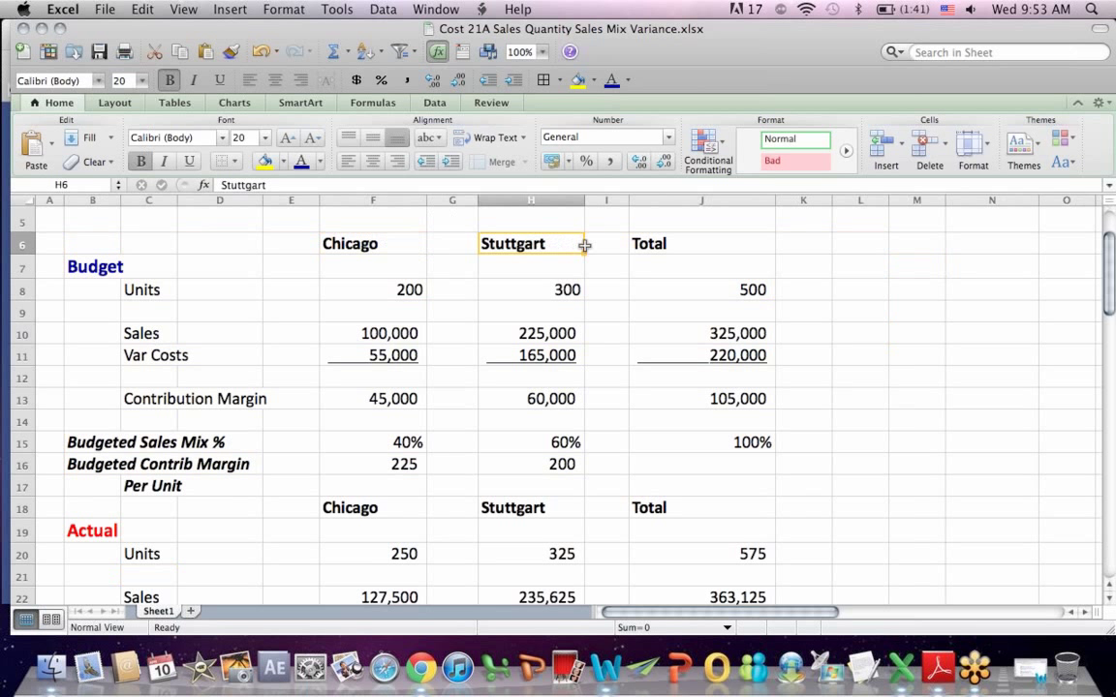
pyautogui.click(681, 247)
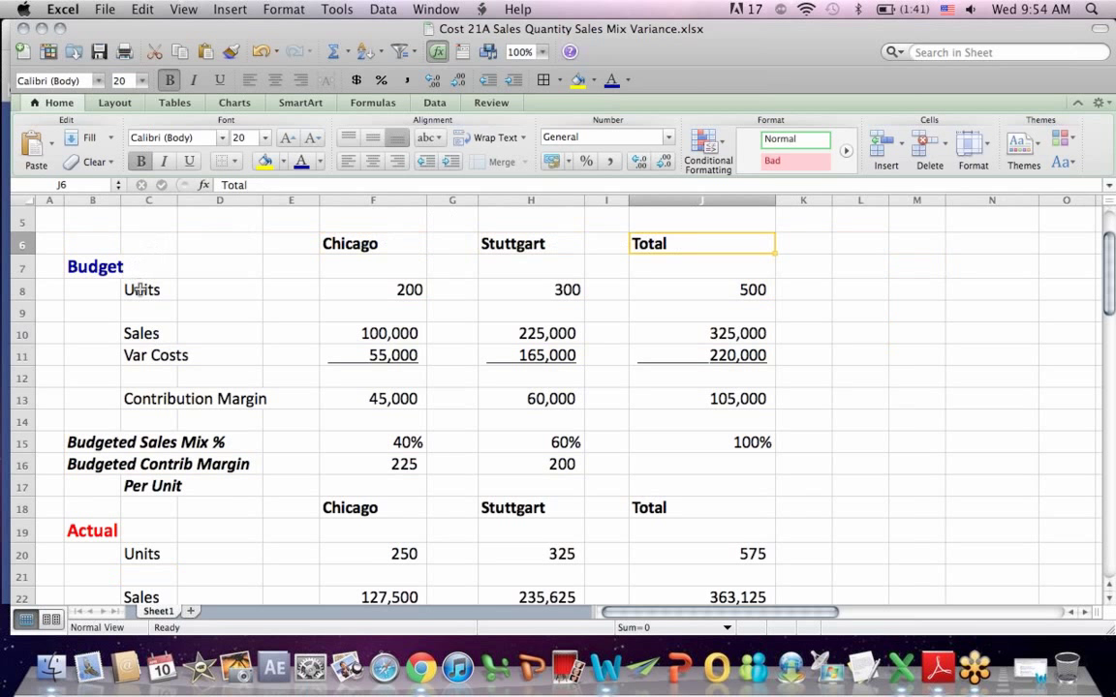
# Walk through the budgeted Units, Sales, Var Costs and Contribution Margin rows
pyautogui.moveTo(141, 290); pyautogui.dragTo(718, 289)
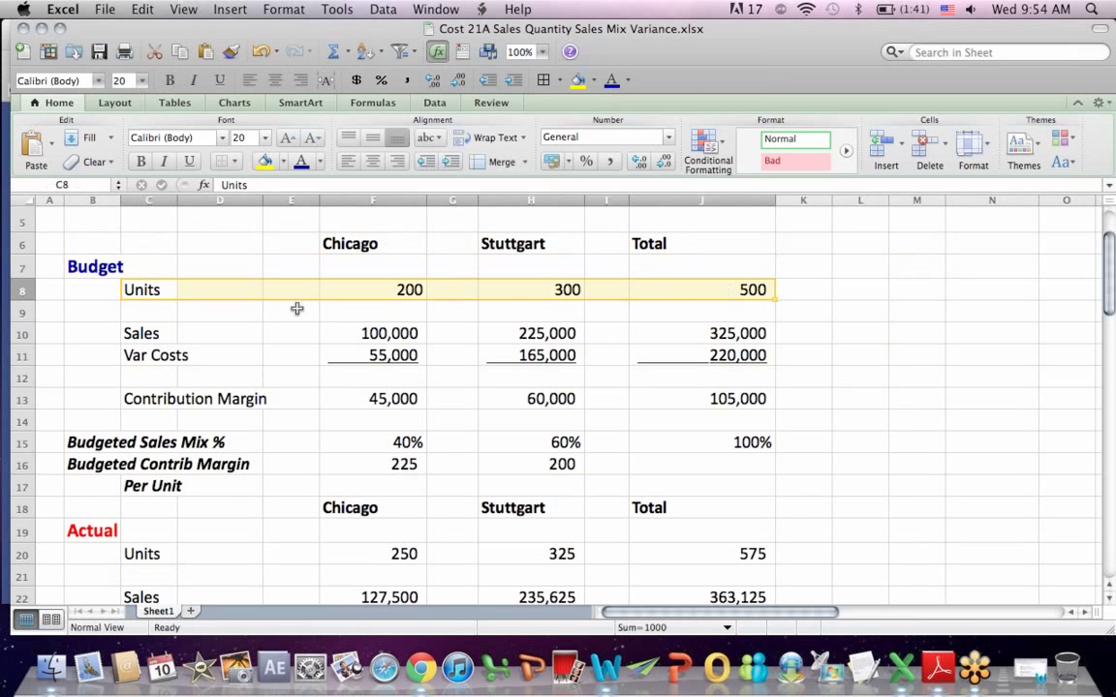
pyautogui.moveTo(179, 331); pyautogui.dragTo(748, 336)
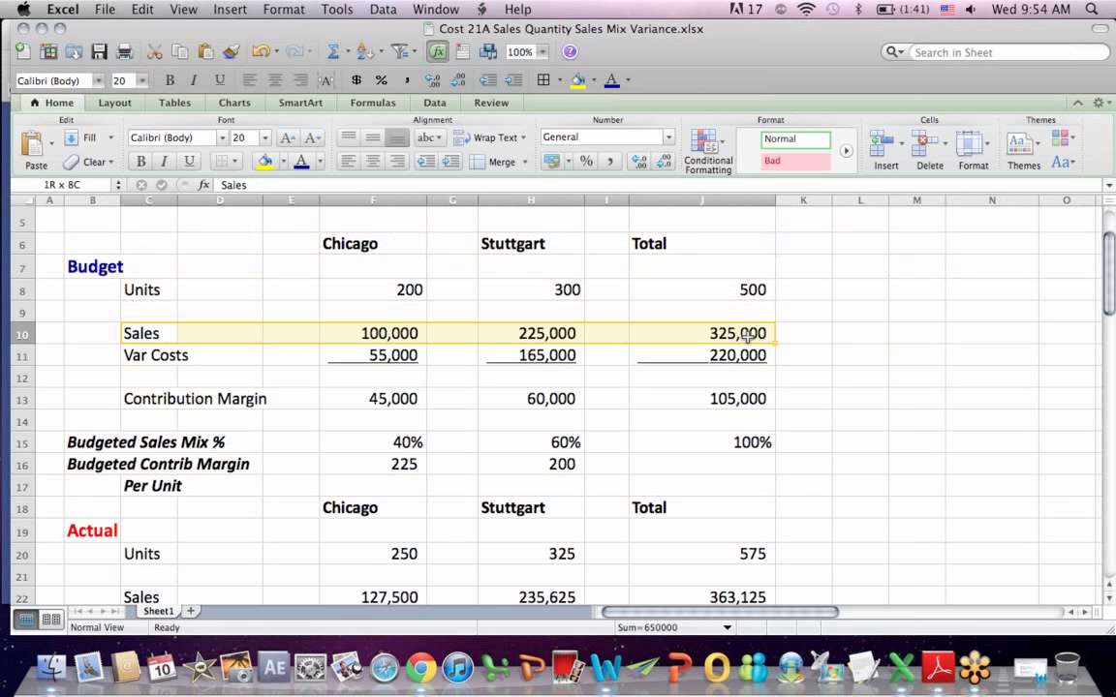
pyautogui.moveTo(141, 355)
pyautogui.mouseDown()
pyautogui.moveTo(576, 335)
pyautogui.moveTo(693, 362)
pyautogui.mouseUp()
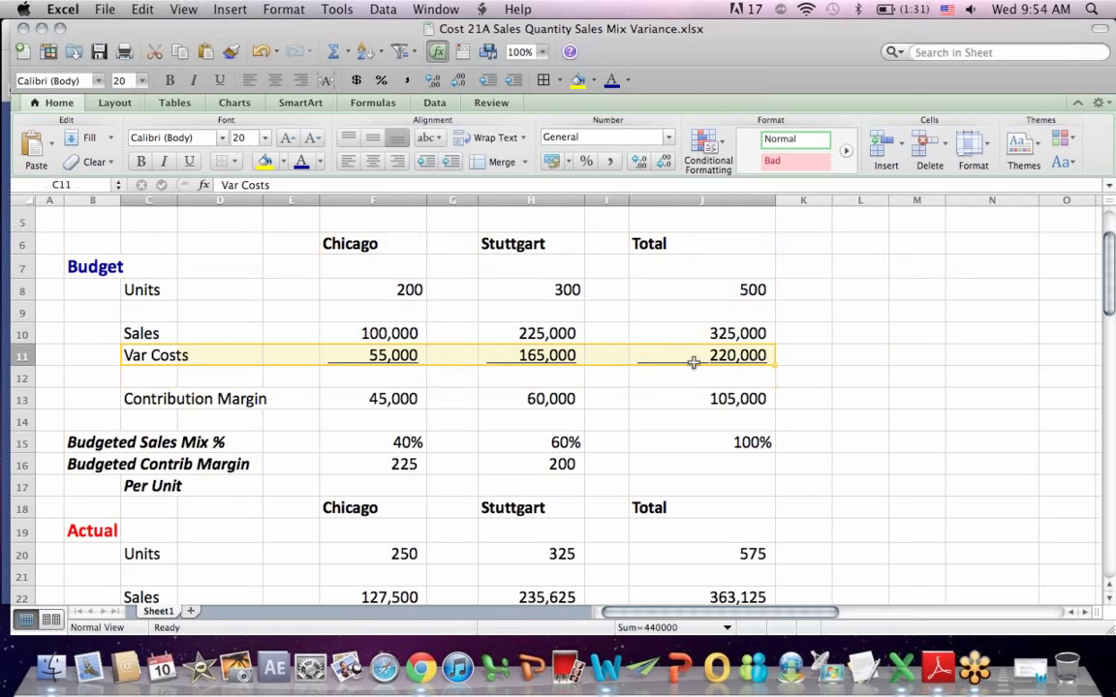
pyautogui.click(132, 401)
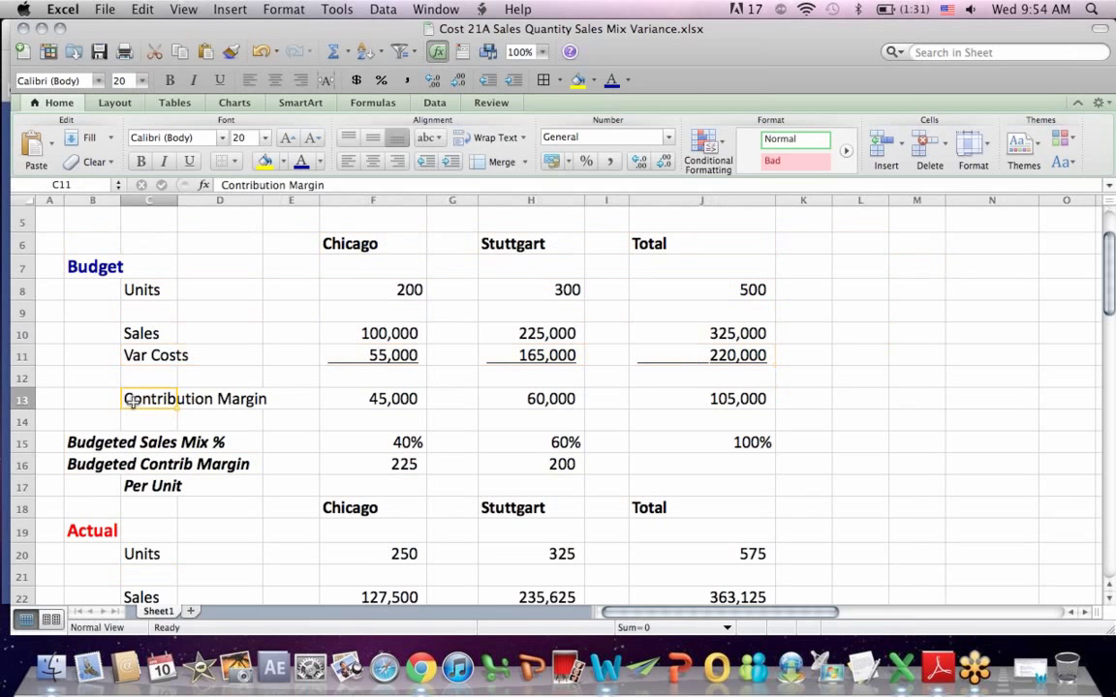
pyautogui.click(138, 329)
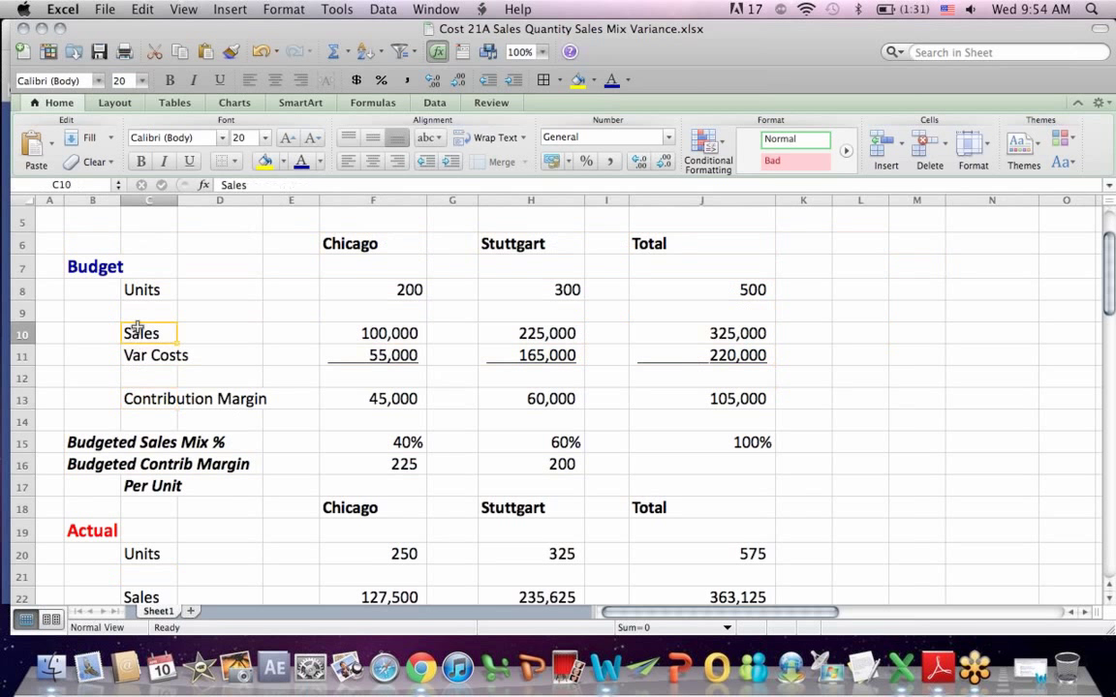
pyautogui.click(143, 356)
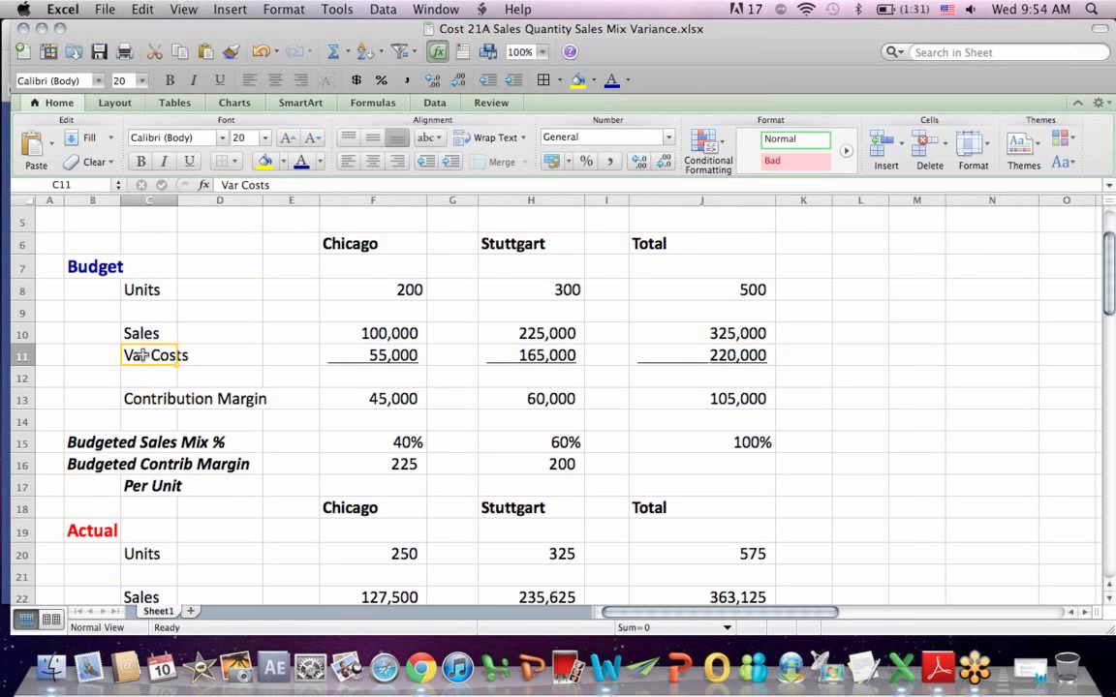
pyautogui.click(147, 406)
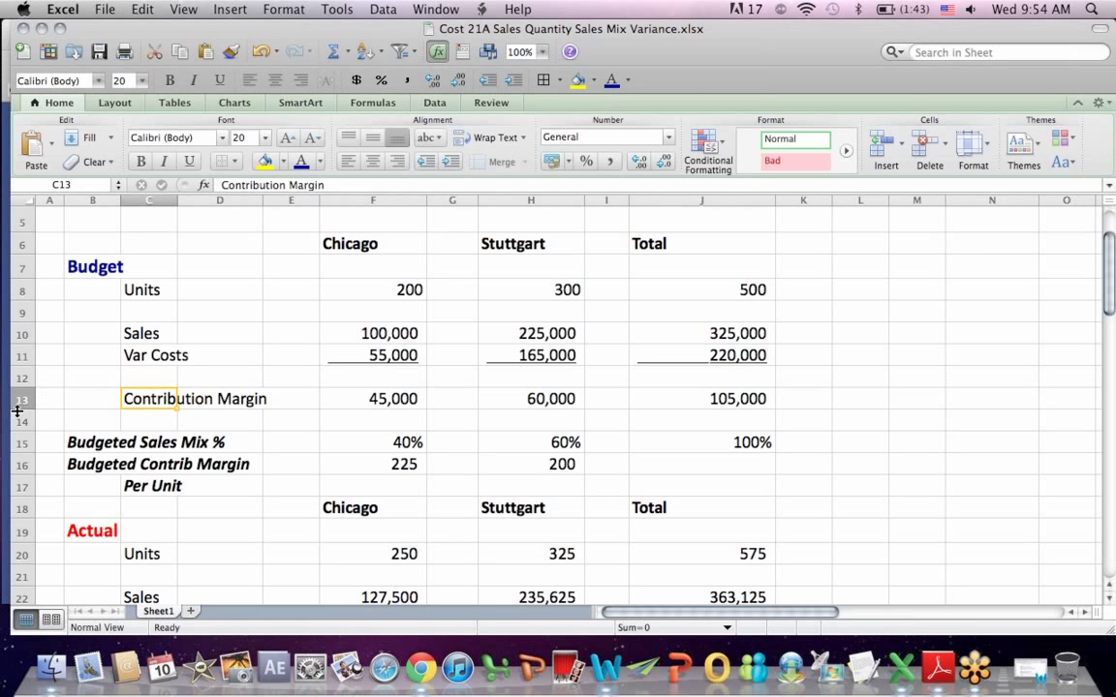
# Highlight the Contribution Margin figures, the Sales Mix % label and the whole Budget section
pyautogui.moveTo(418, 398); pyautogui.dragTo(699, 413)
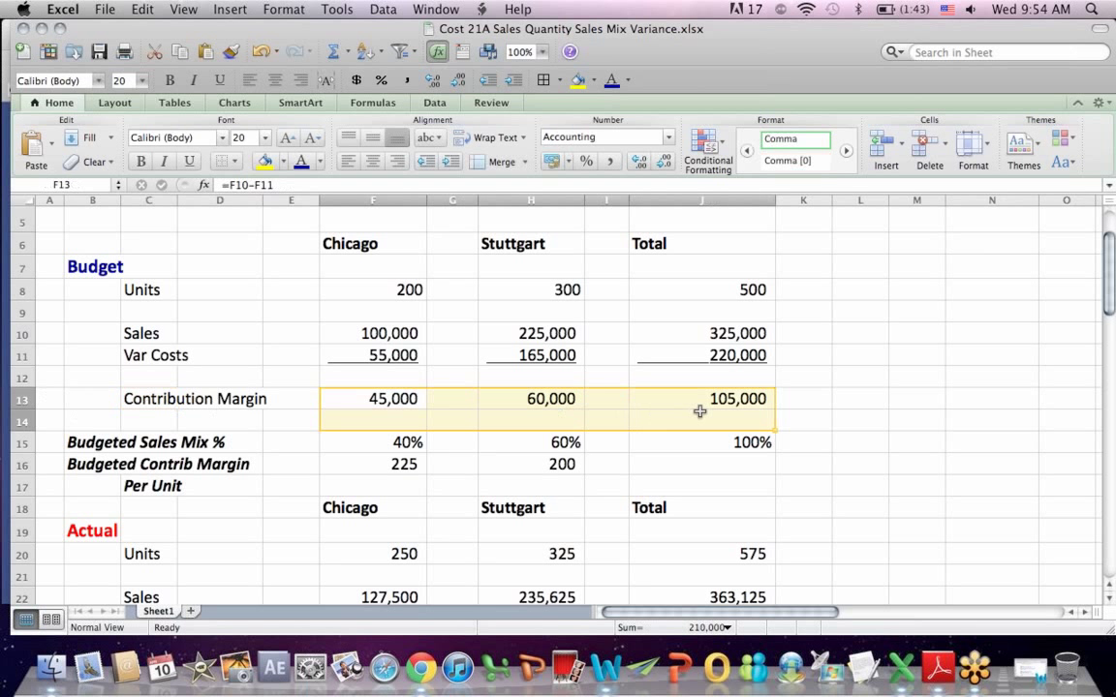
pyautogui.click(699, 414)
pyautogui.moveTo(82, 441); pyautogui.dragTo(200, 438)
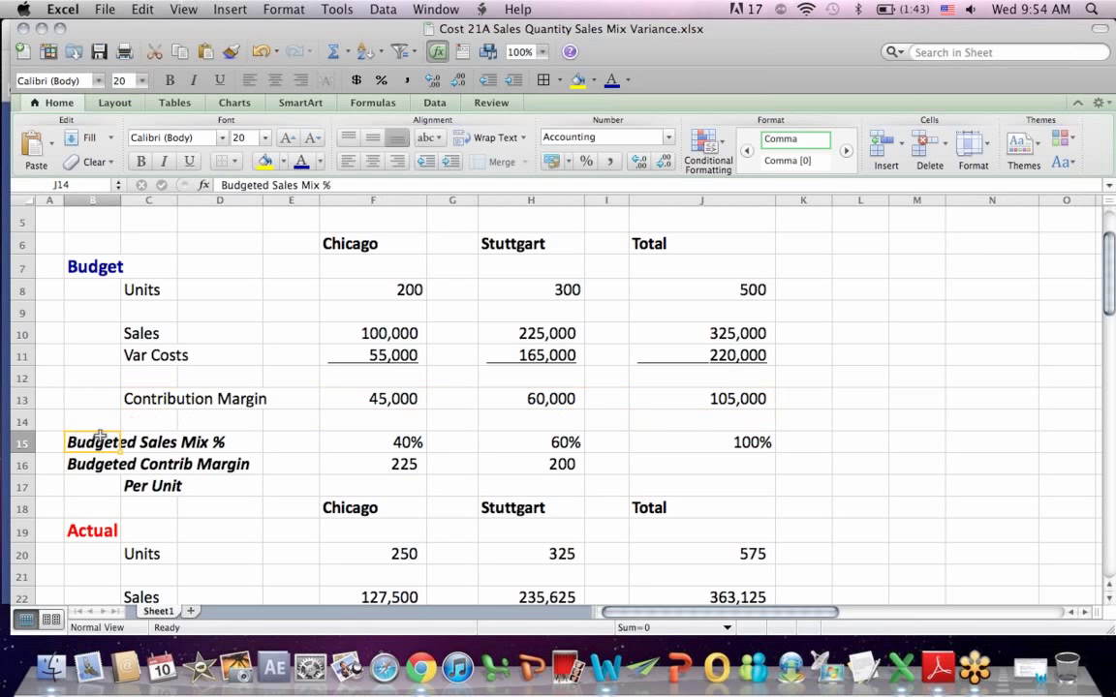
pyautogui.click(98, 266)
pyautogui.moveTo(98, 265); pyautogui.dragTo(834, 418)
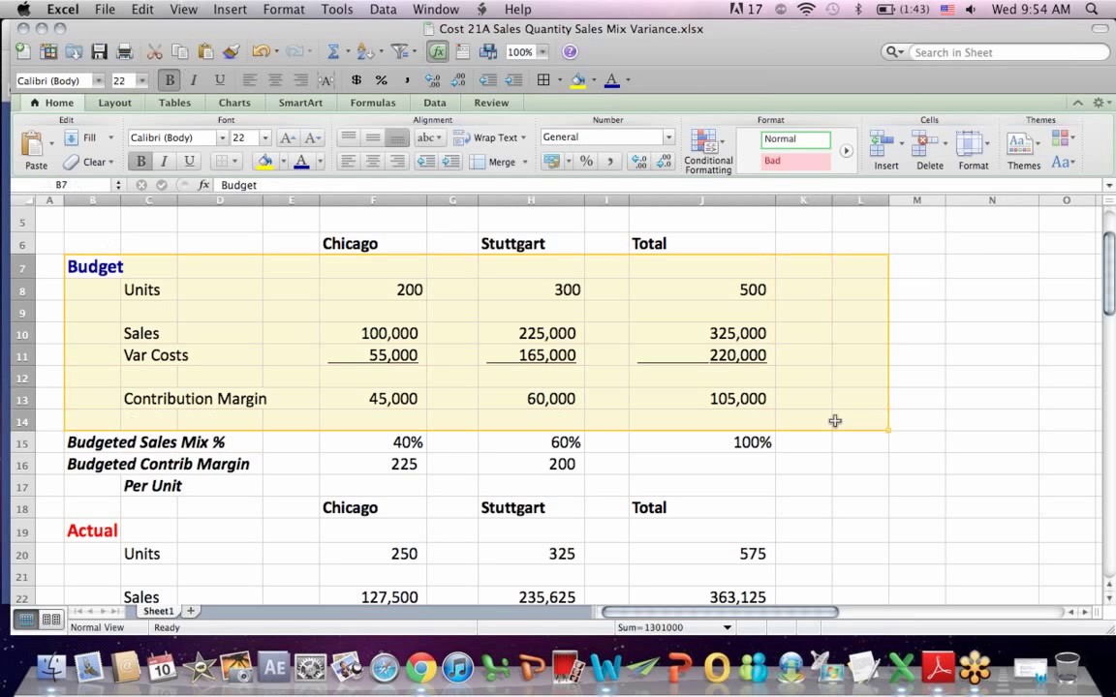
pyautogui.click(834, 421)
# Check the budgeted sales mix formulas: 40% Chicago, 60% Stuttgart, 100% total
pyautogui.click(368, 439)
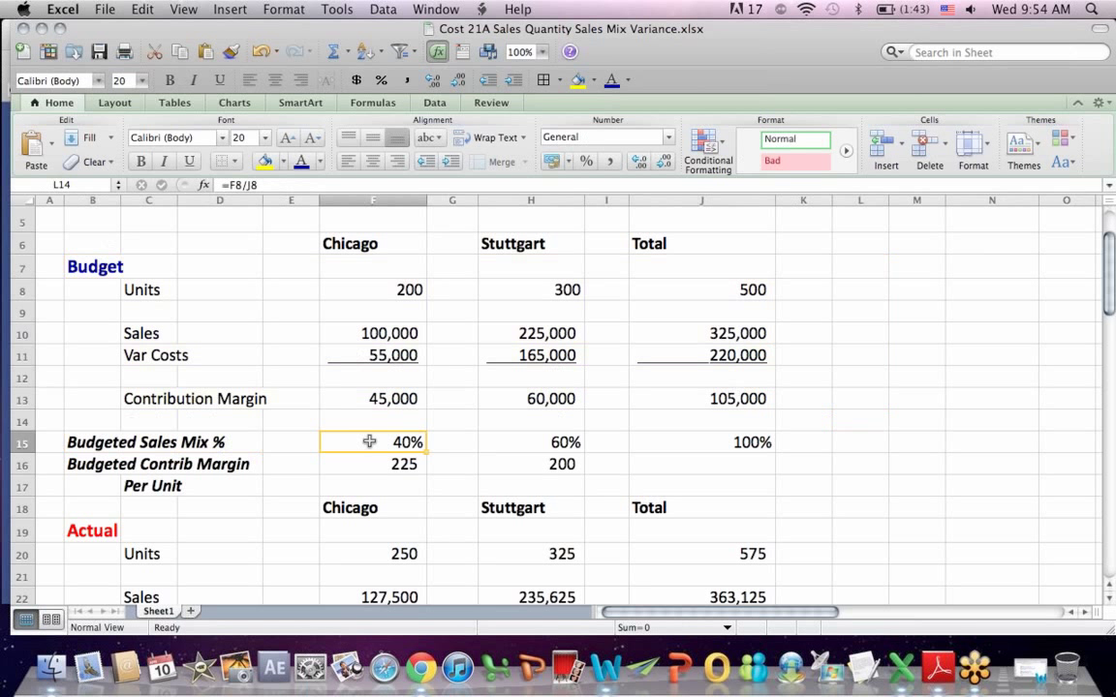
pyautogui.click(242, 184)
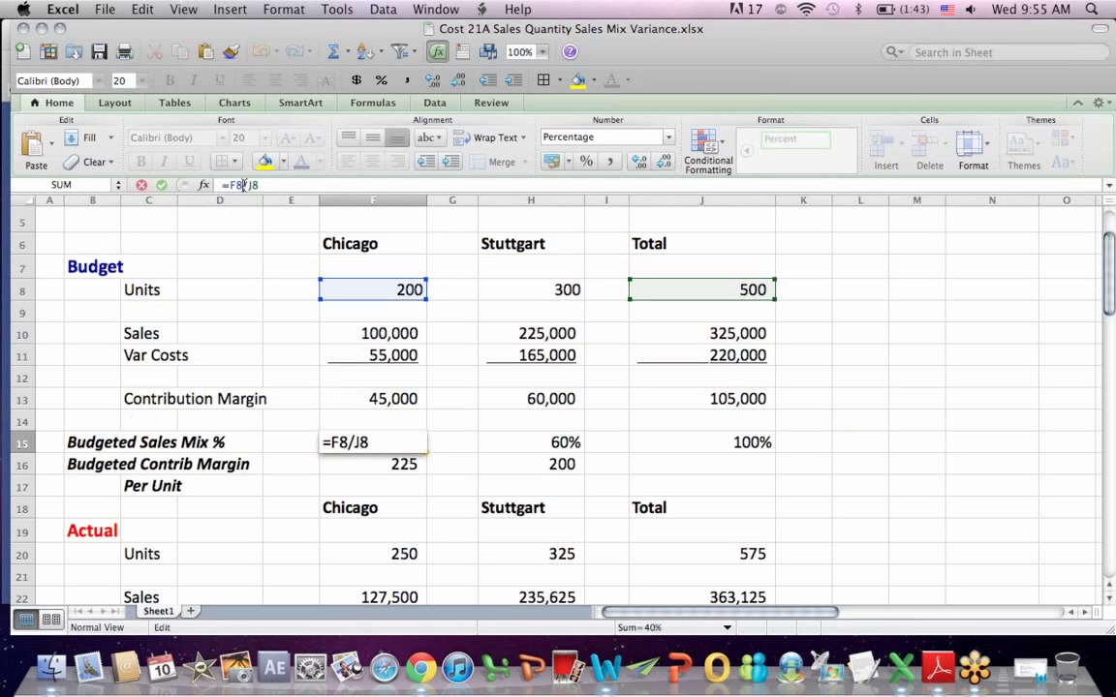
pyautogui.press('Return')
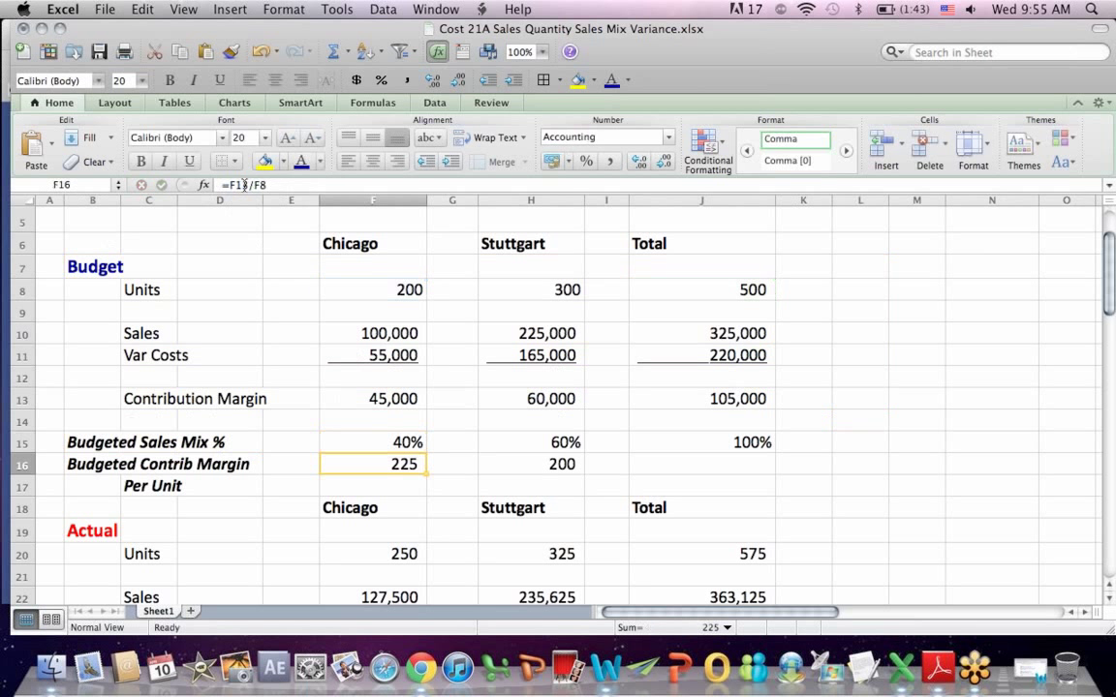
pyautogui.press('Up')
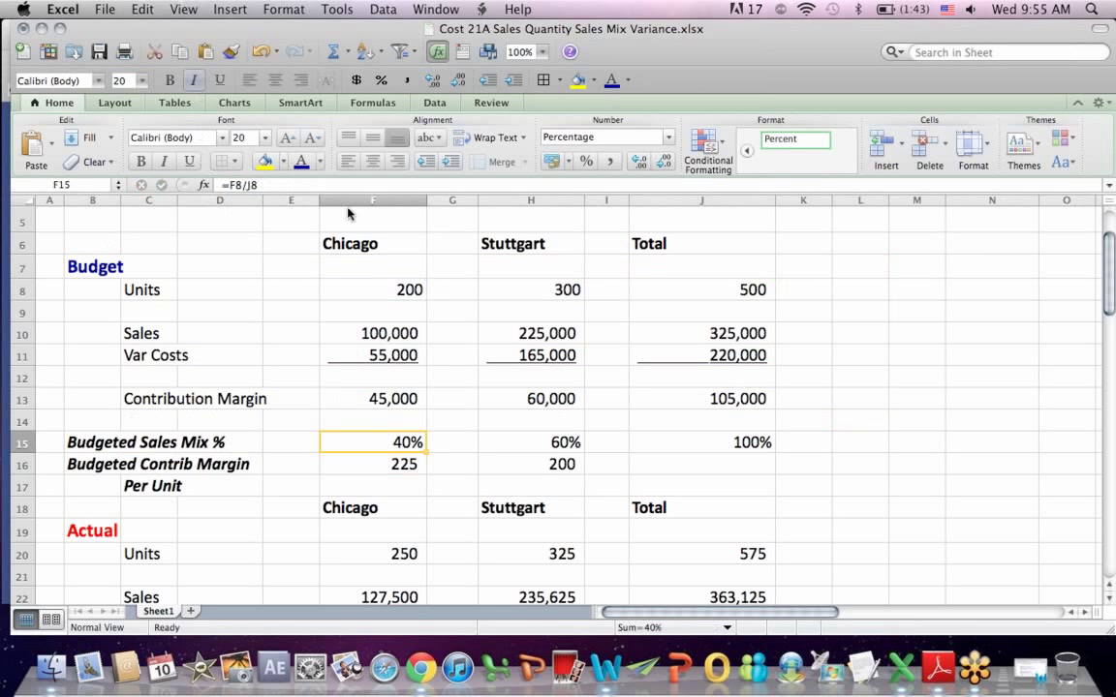
pyautogui.click(372, 241)
pyautogui.click(511, 445)
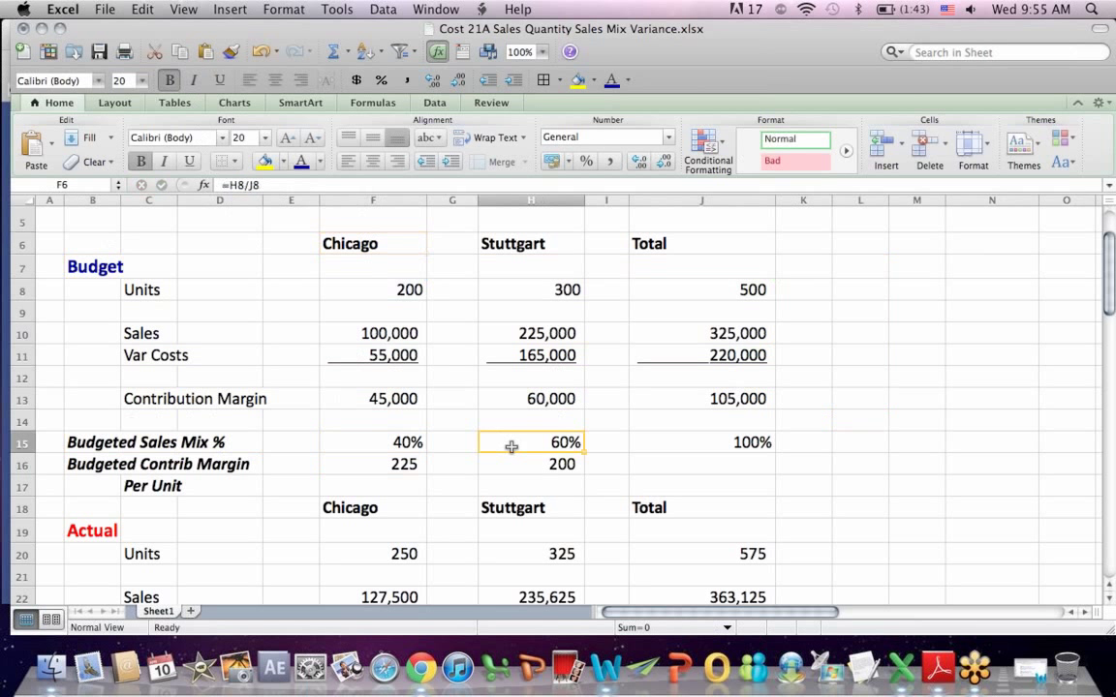
pyautogui.click(250, 184)
pyautogui.press('Return')
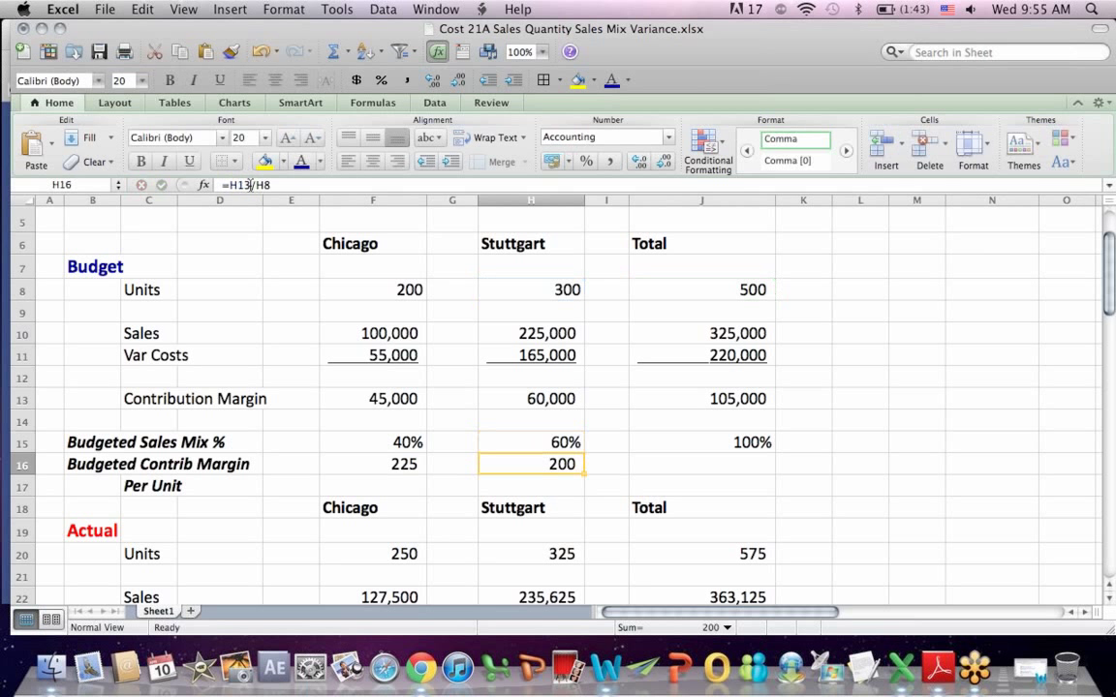
pyautogui.click(755, 444)
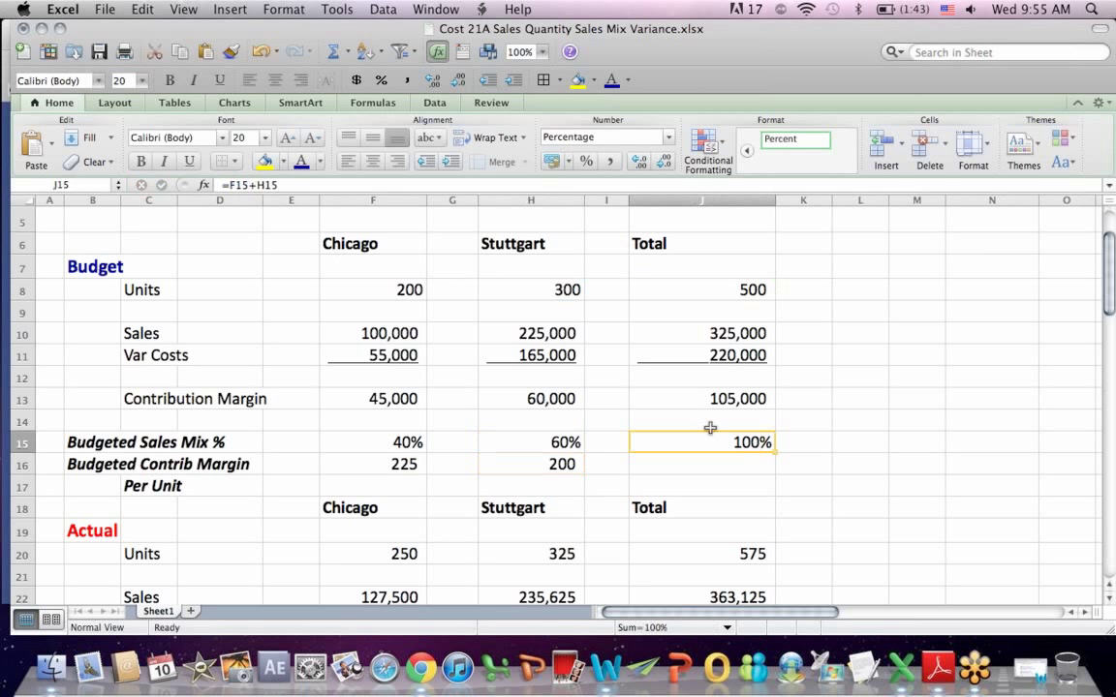
pyautogui.click(251, 185)
pyautogui.press('Return')
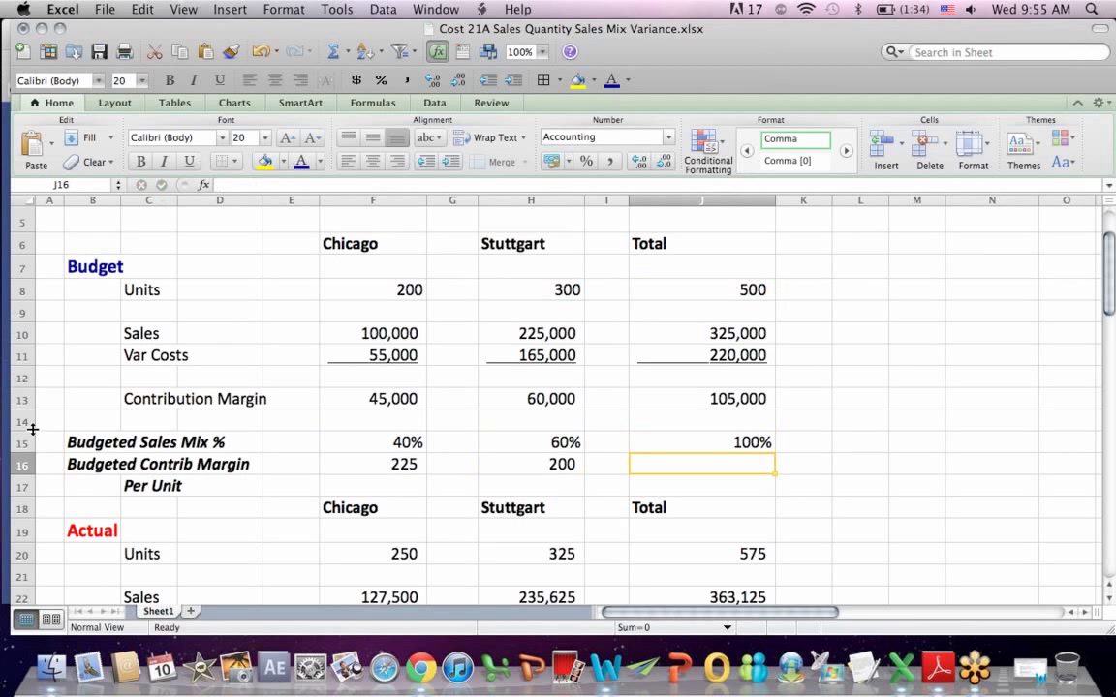
# Highlight the per-unit margin labels with the budgeted Contribution Margin and Units rows
pyautogui.click(98, 464)
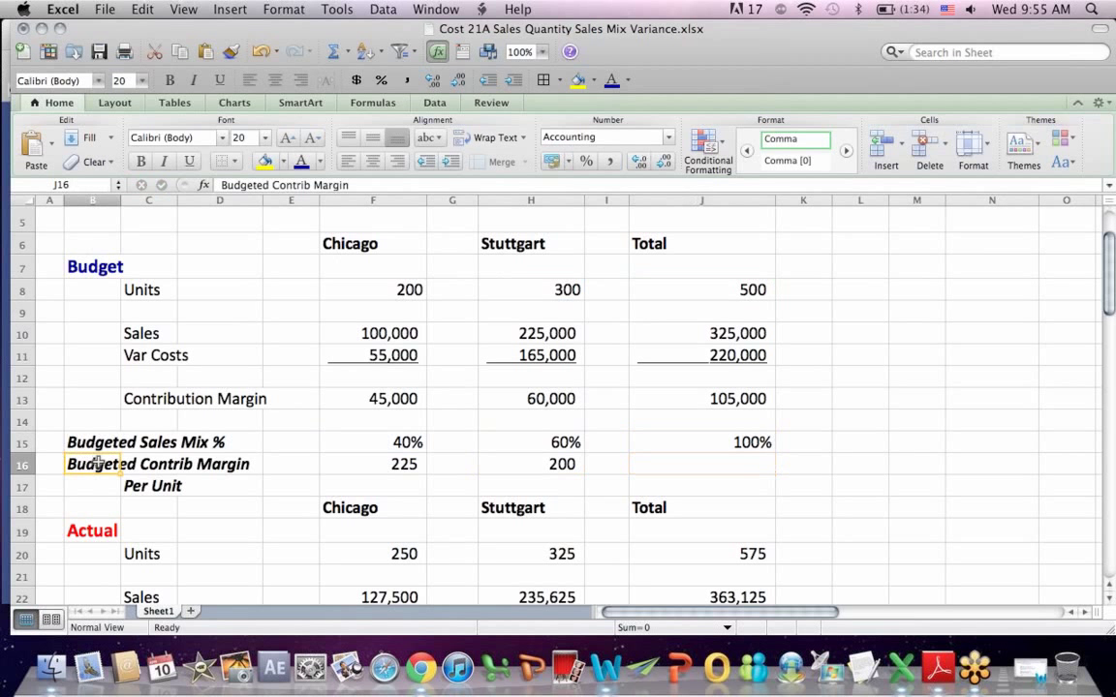
pyautogui.moveTo(98, 464); pyautogui.dragTo(285, 474)
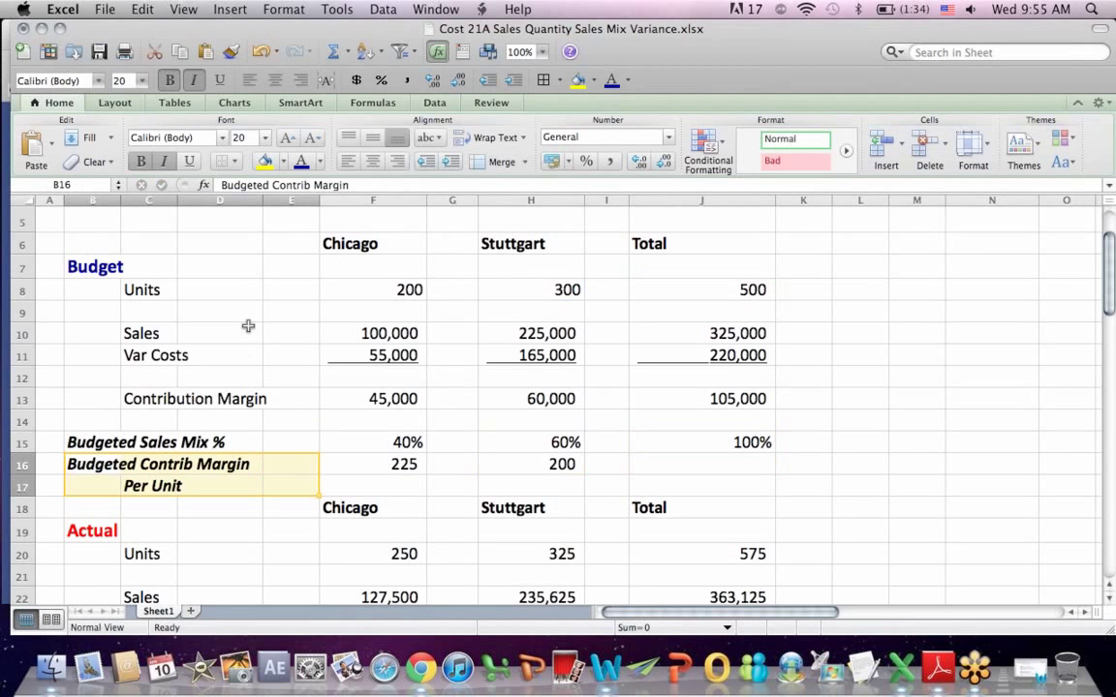
pyautogui.click(243, 294)
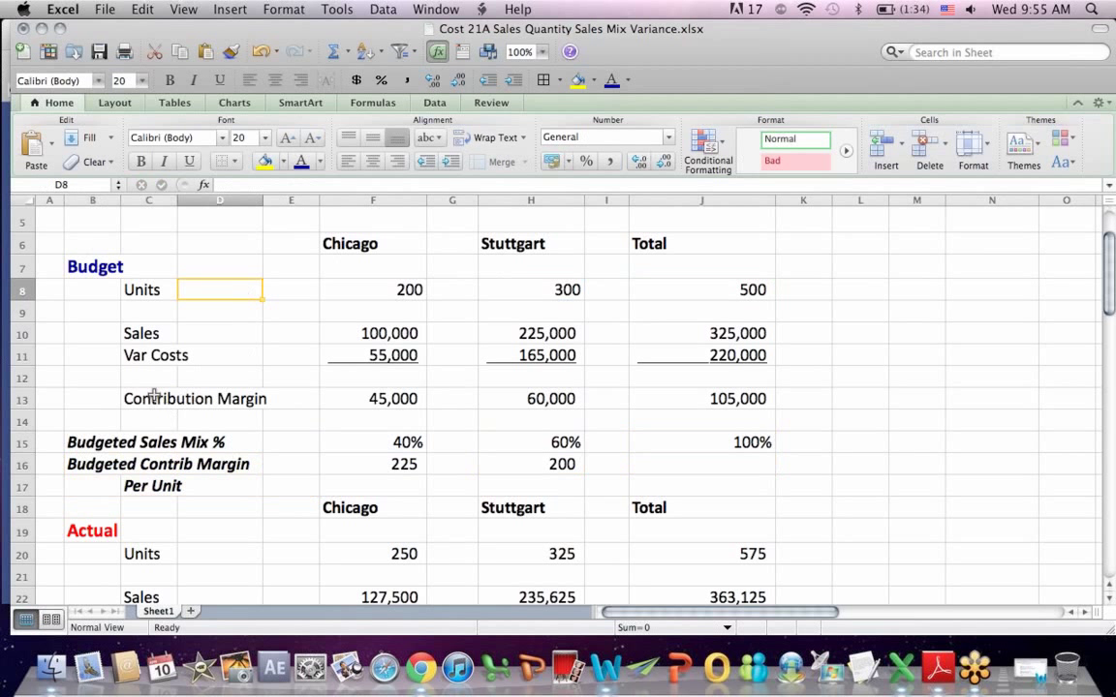
pyautogui.moveTo(154, 397); pyautogui.dragTo(682, 397)
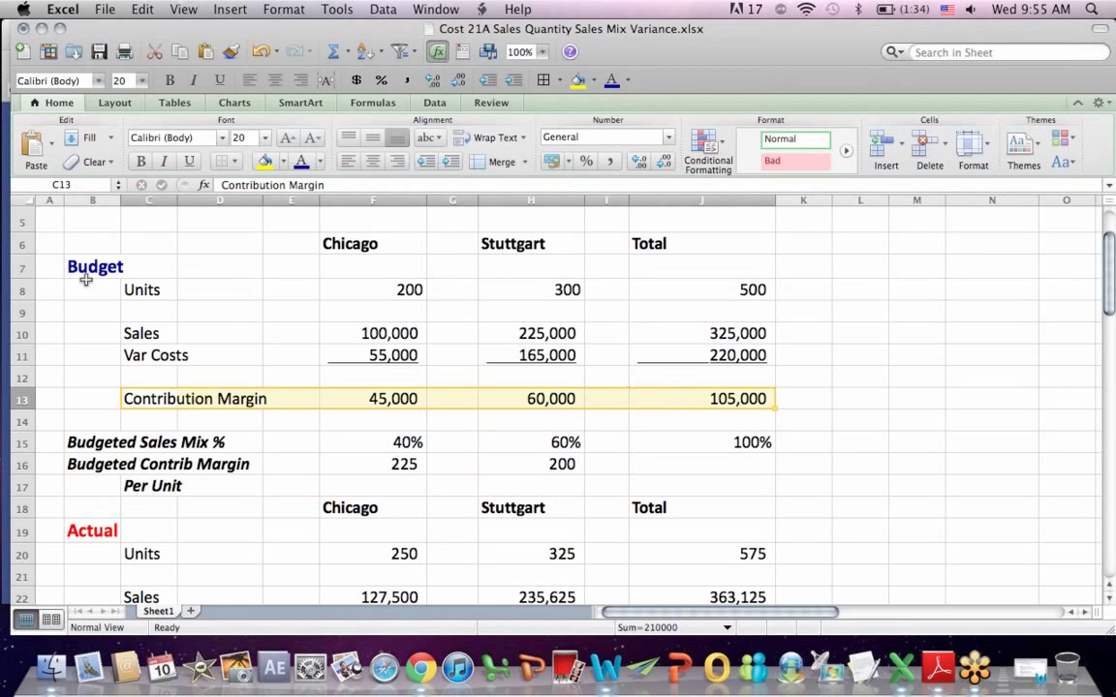
pyautogui.click(124, 290)
# Commit per-unit margins F16 =F13/F8 (225) and H16 =H13/H8 (200)
pyautogui.keyDown('shift'); pyautogui.click(516, 287); pyautogui.keyUp('shift')
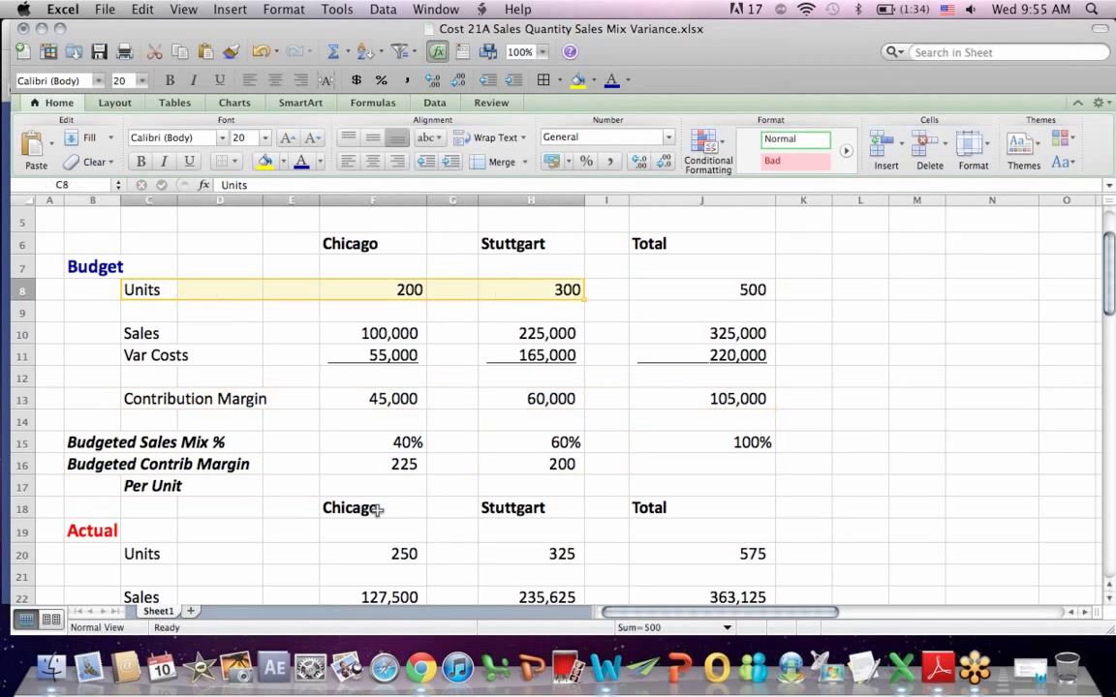
pyautogui.click(385, 465)
pyautogui.click(251, 184)
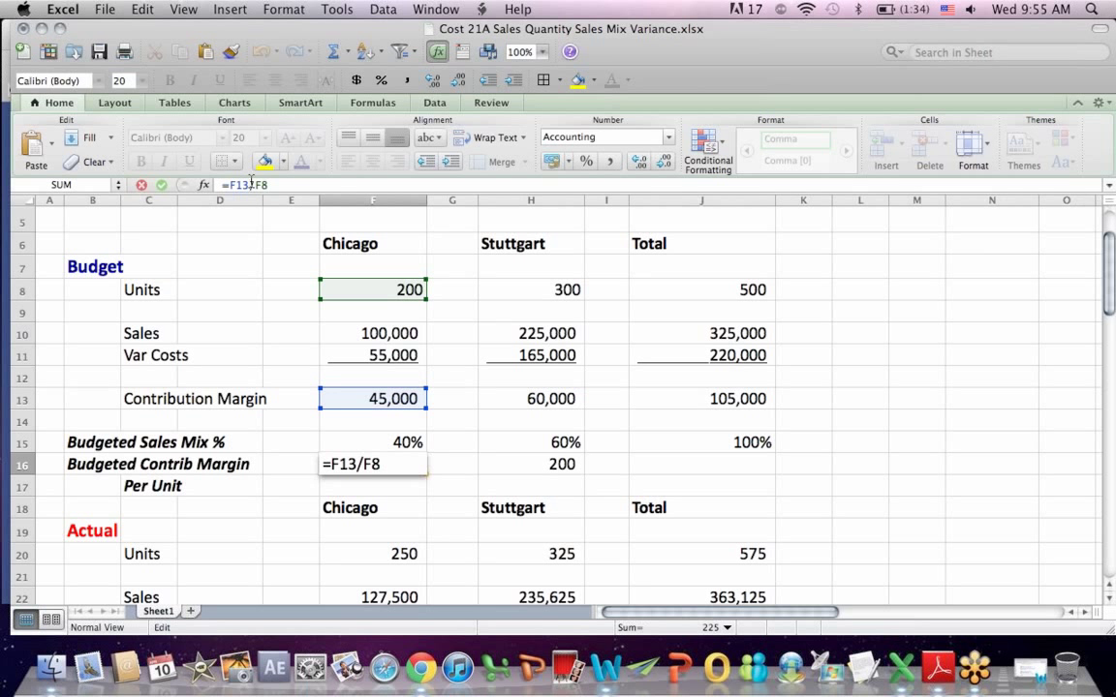
pyautogui.press('Return')
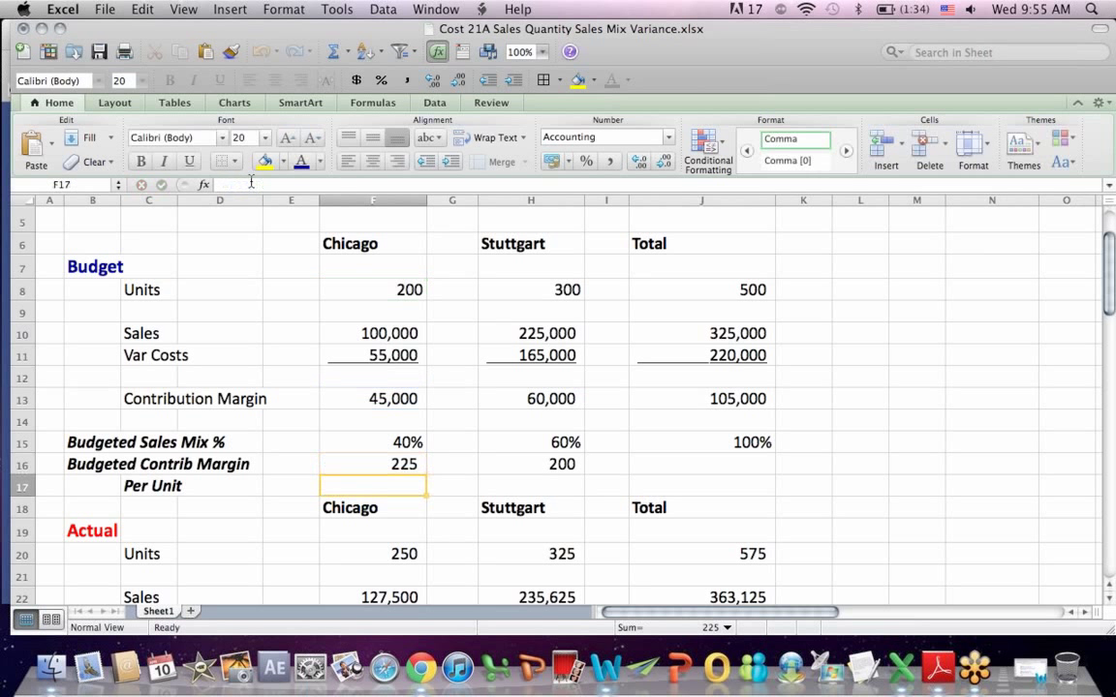
pyautogui.click(408, 466)
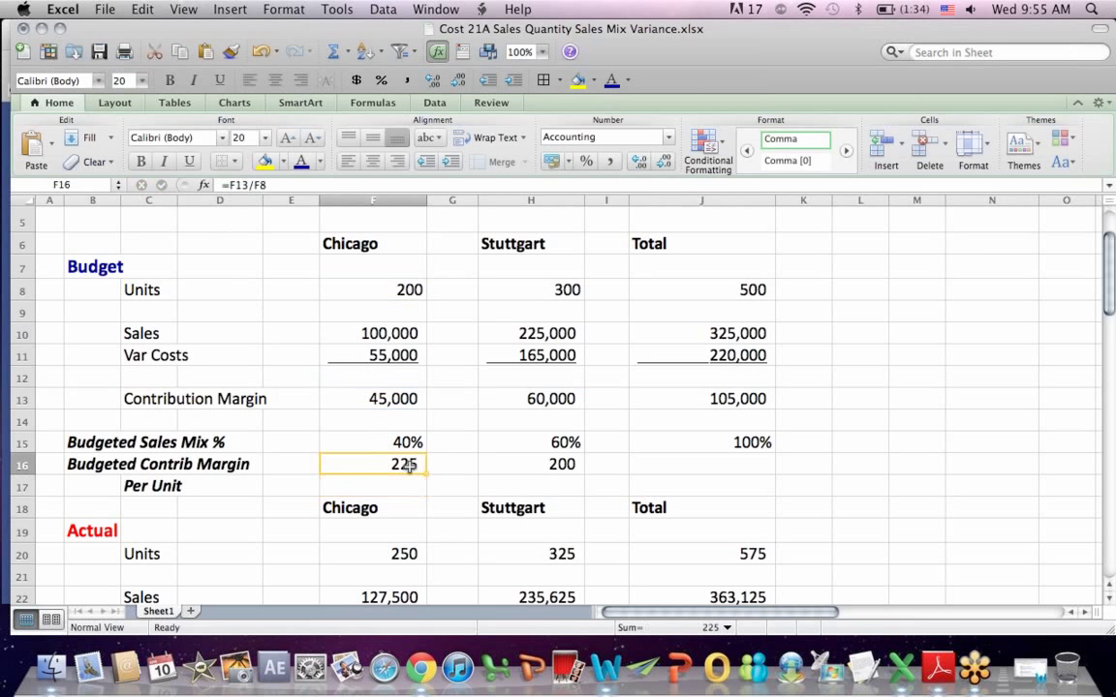
pyautogui.click(537, 466)
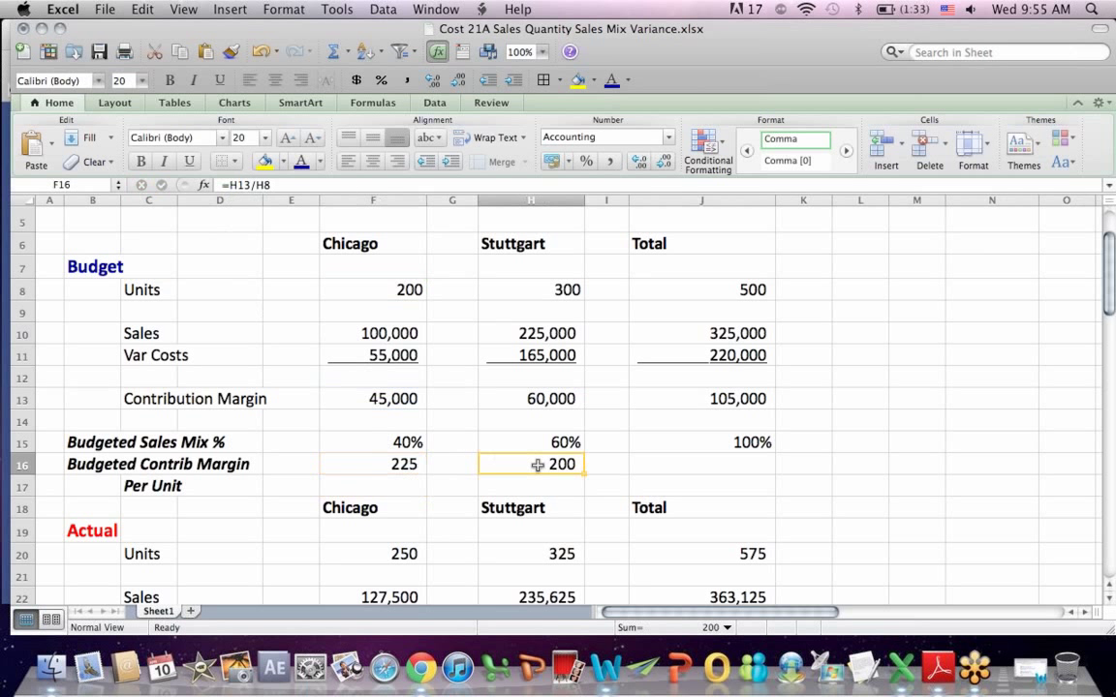
pyautogui.click(238, 184)
pyautogui.press('Return')
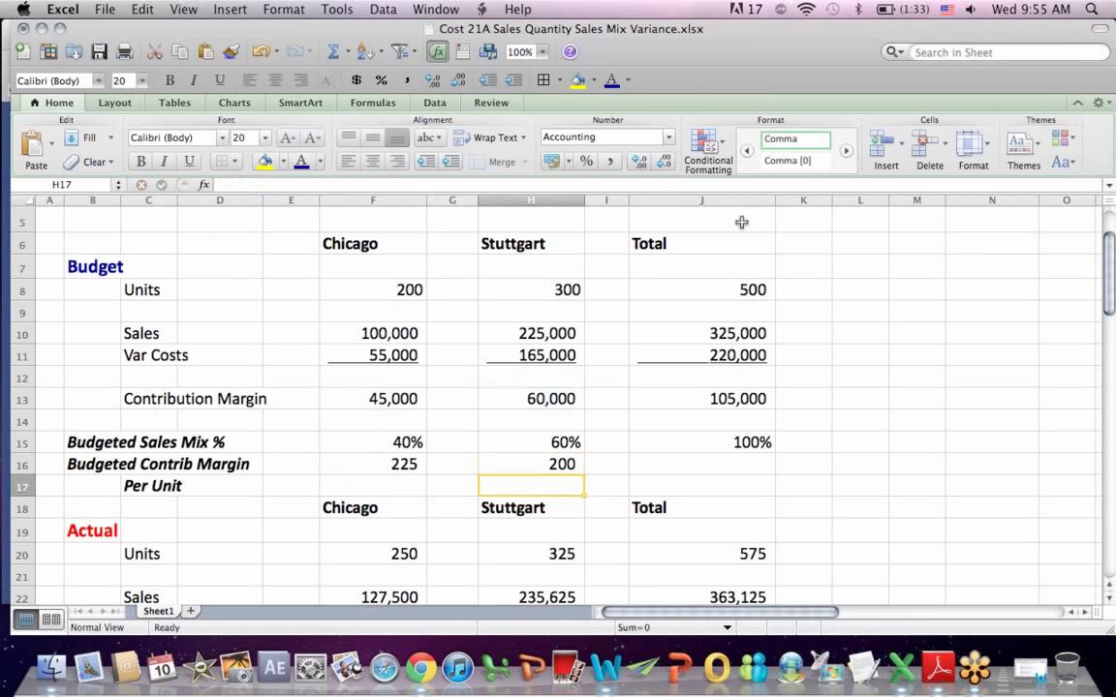
# Move down column I toward the actual figures
pyautogui.click(593, 494)
pyautogui.press('Down')
pyautogui.press('Down')
pyautogui.press('Down')
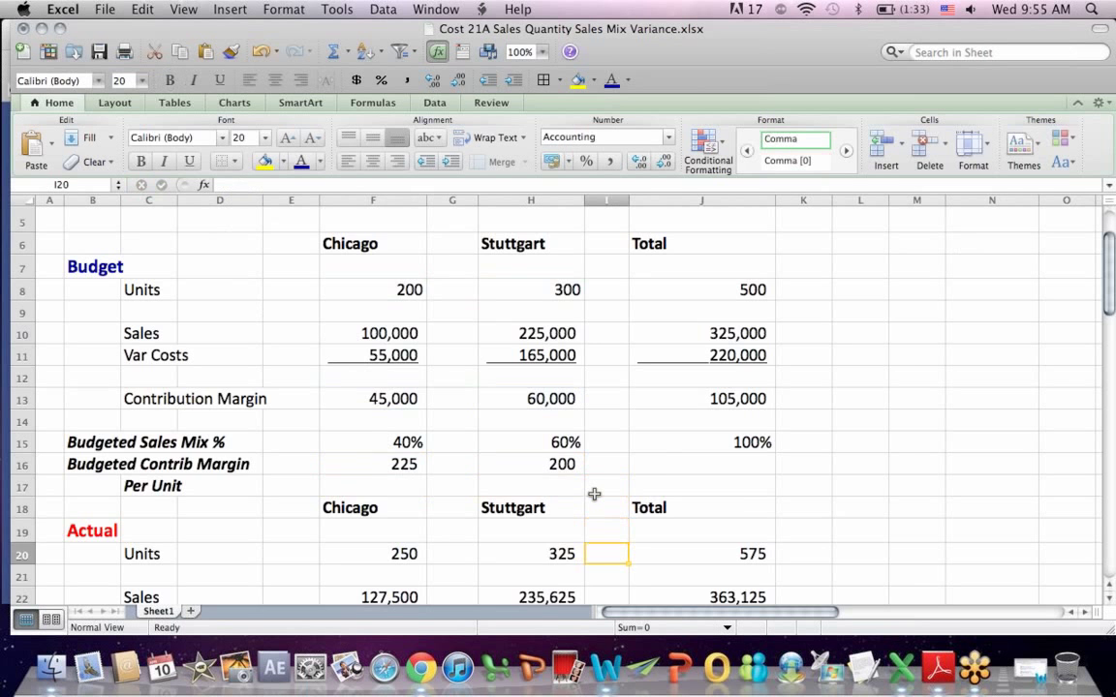
pyautogui.press('Down')
pyautogui.press('Down')
pyautogui.press('Down')
pyautogui.press('Down')
pyautogui.press('Down')
pyautogui.press('Down')
pyautogui.press('Down')
pyautogui.press('Down')
pyautogui.press('Down')
pyautogui.press('Down')
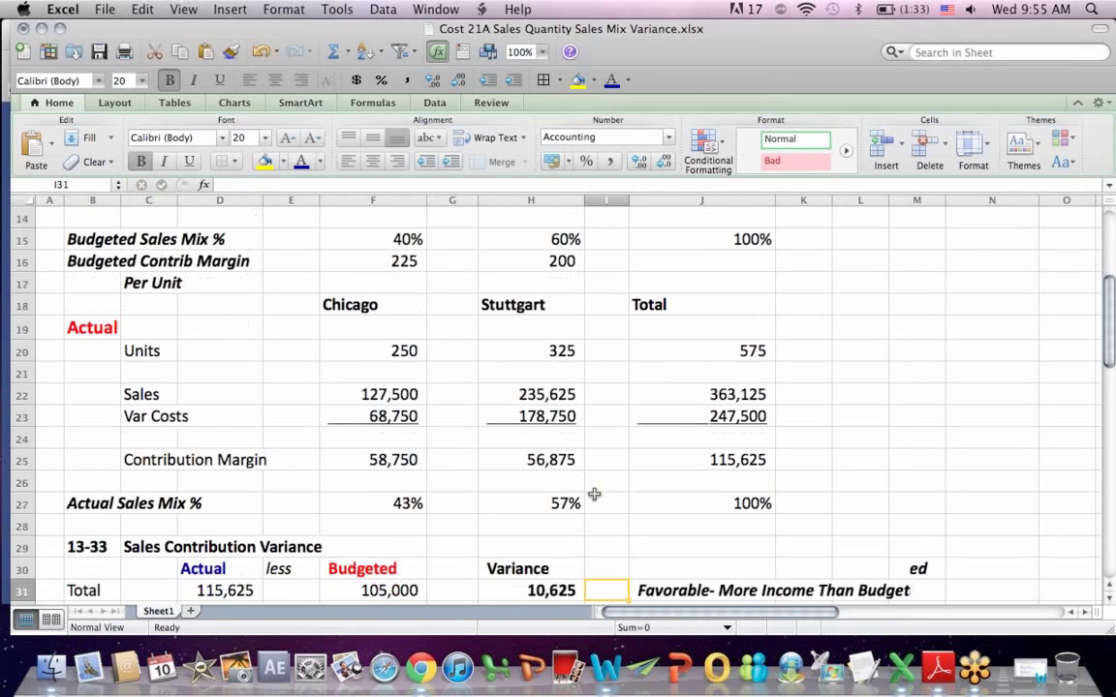
pyautogui.press('Down')
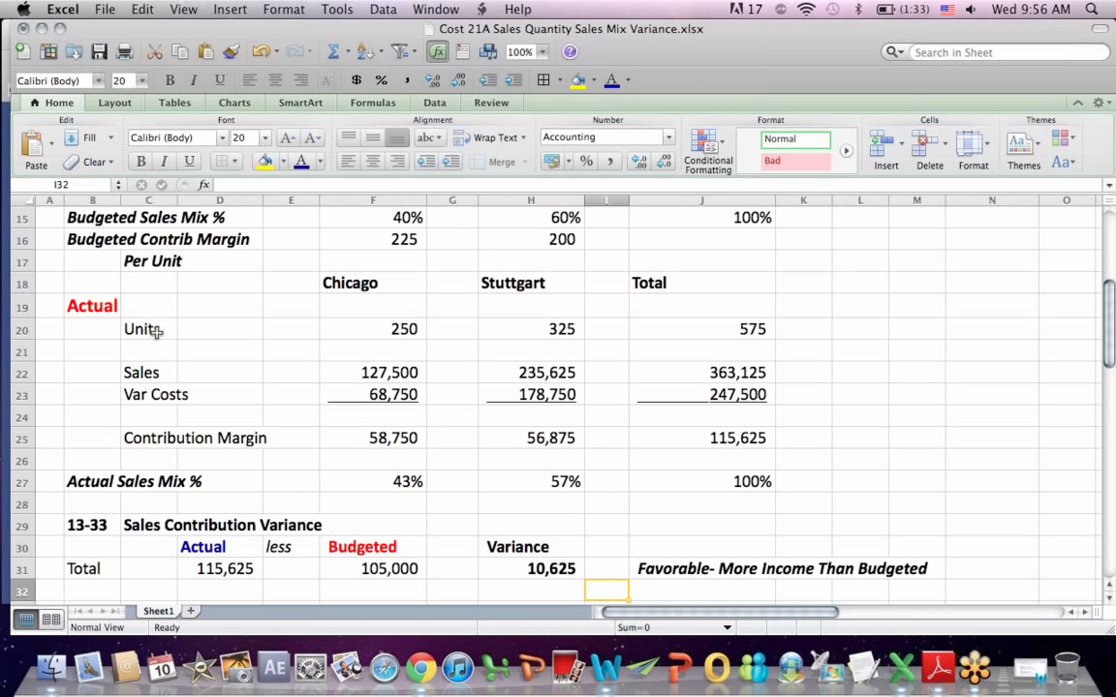
# Mark the actual Units, Sales and Var Costs rows and commit Chicago's margin =F22-F23 (58,750)
pyautogui.moveTo(147, 327); pyautogui.dragTo(802, 340)
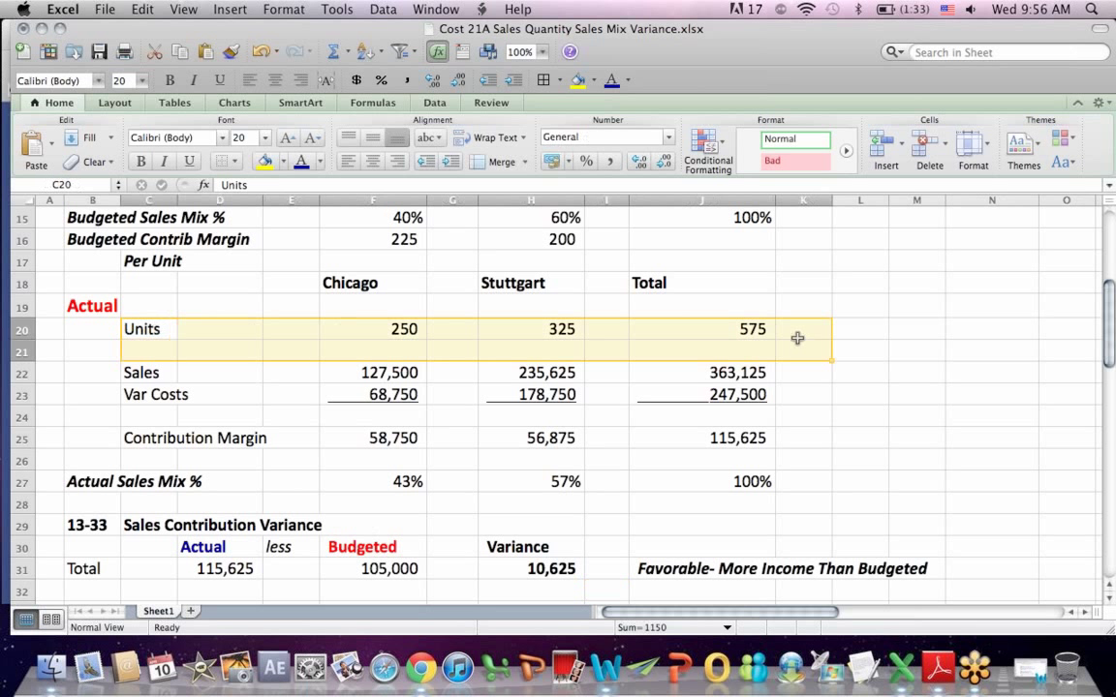
pyautogui.moveTo(142, 373); pyautogui.dragTo(772, 391)
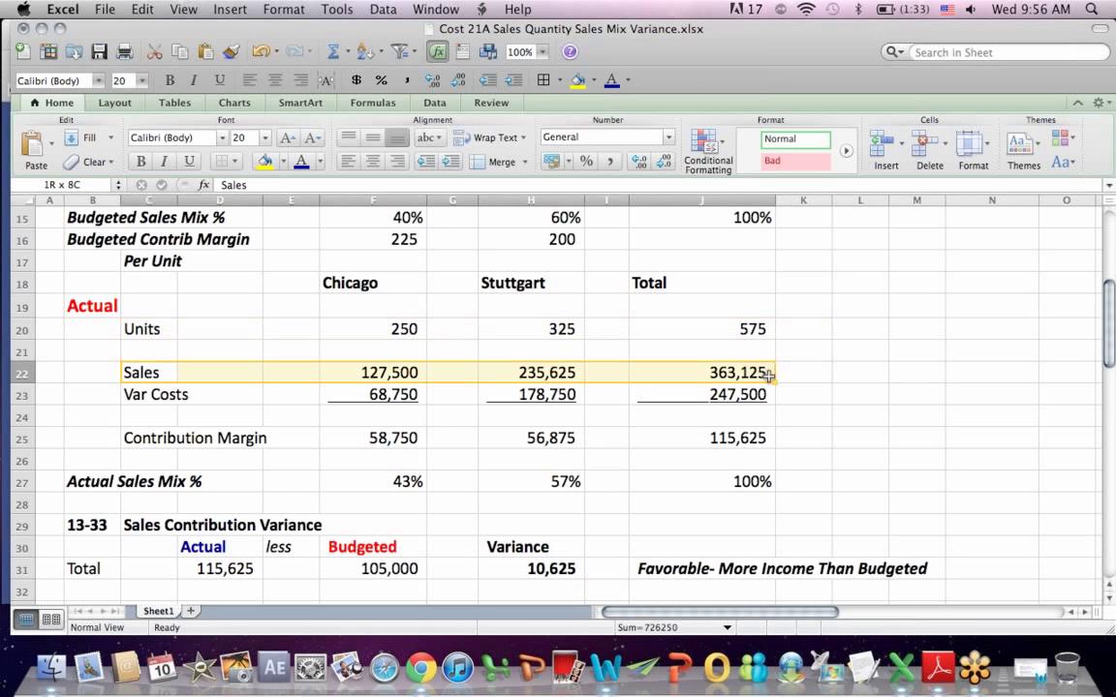
pyautogui.click(357, 433)
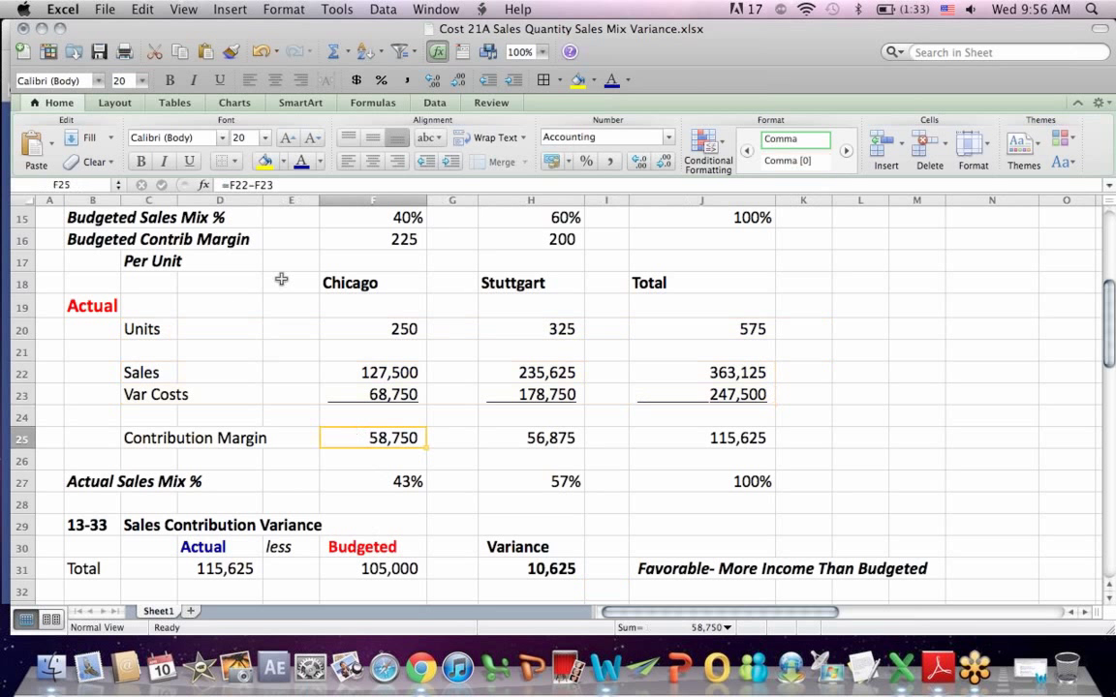
pyautogui.click(245, 184)
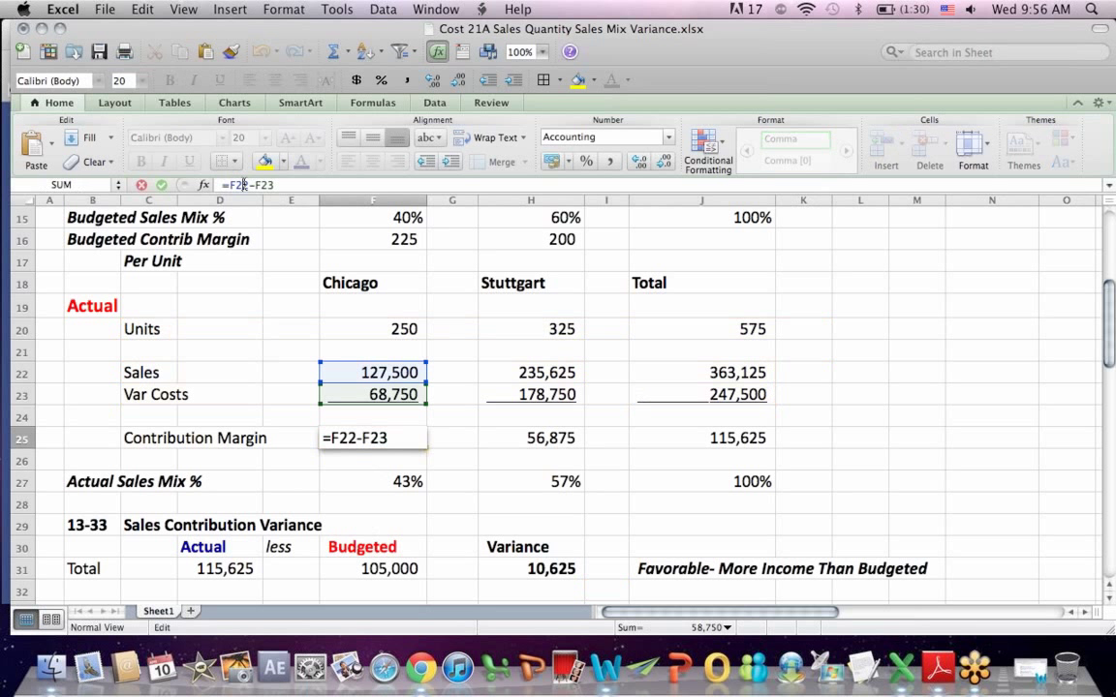
pyautogui.press('Return')
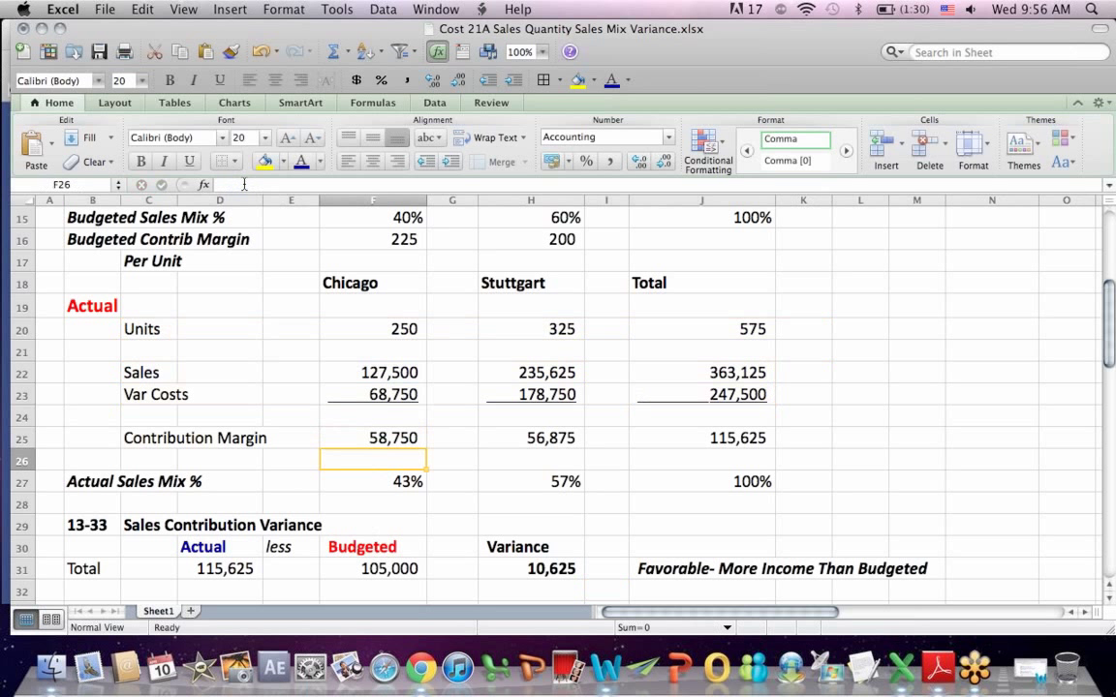
pyautogui.click(361, 438)
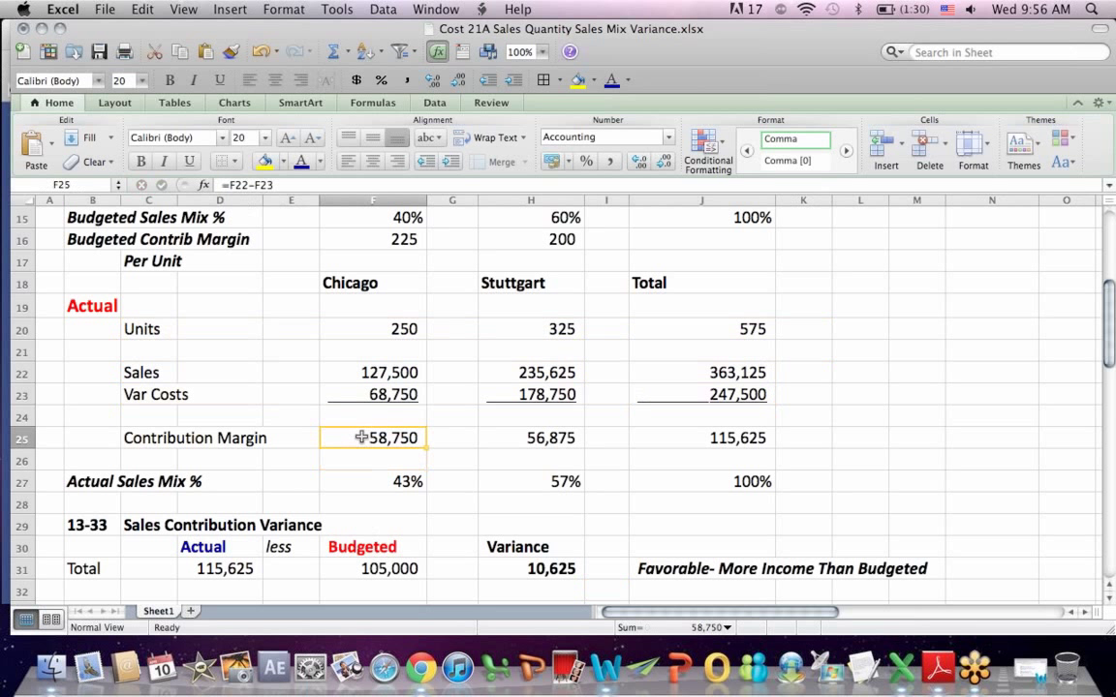
# Compare Chicago's actual sales mix against the Budgeted Sales Mix % row
pyautogui.click(374, 480)
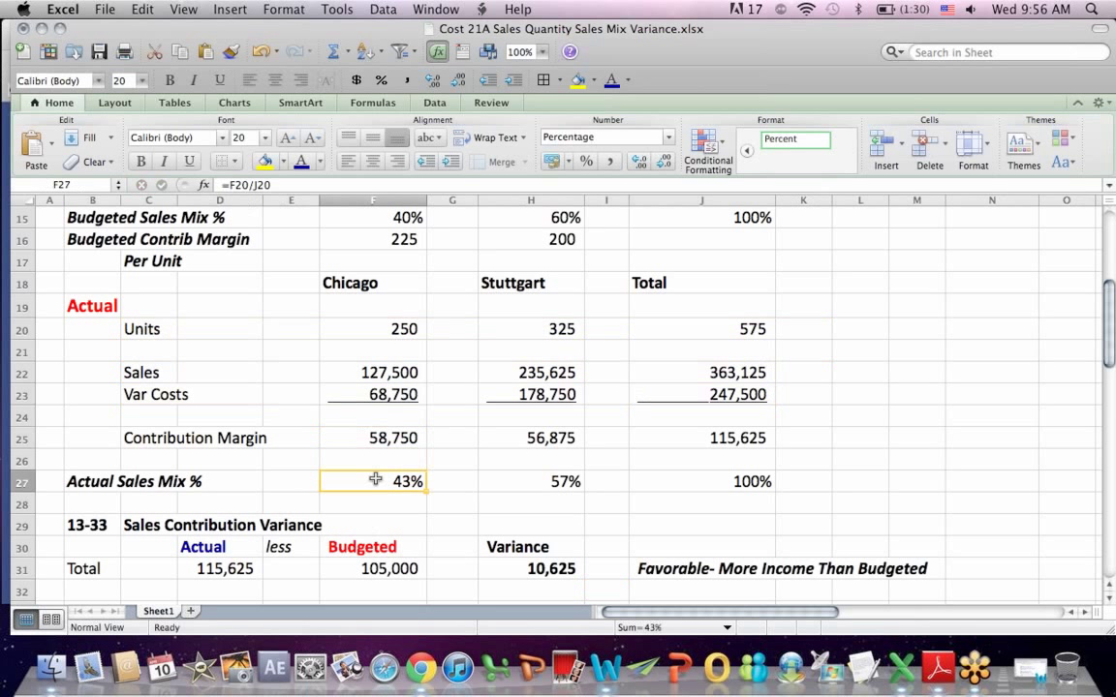
pyautogui.click(74, 310)
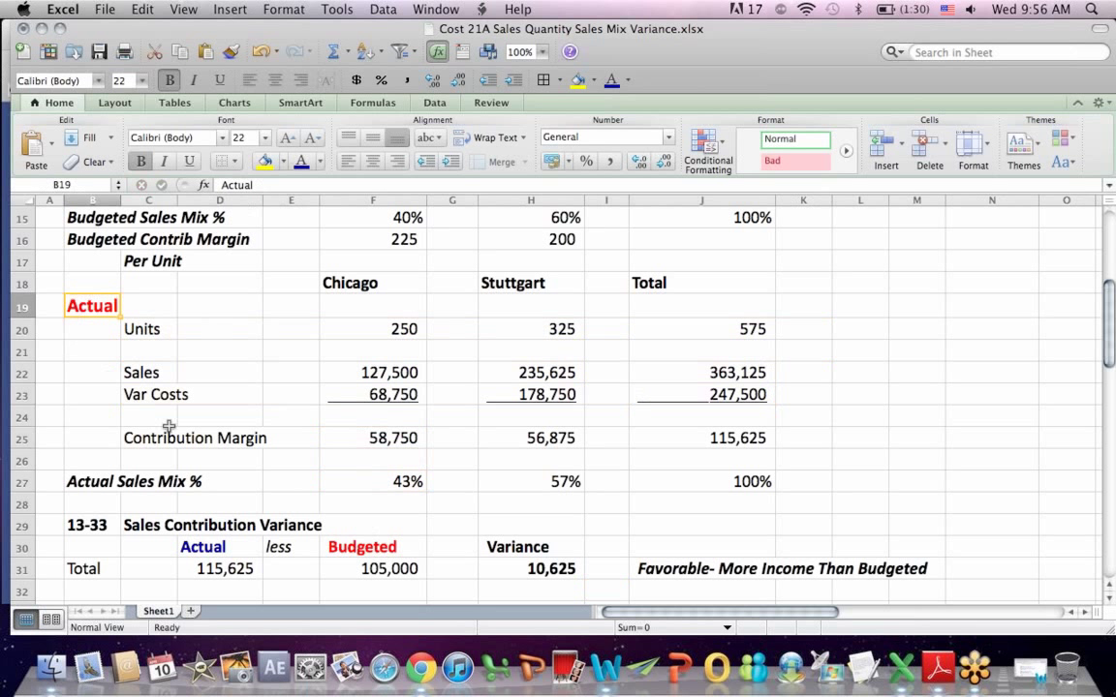
pyautogui.moveTo(407, 217); pyautogui.dragTo(555, 236)
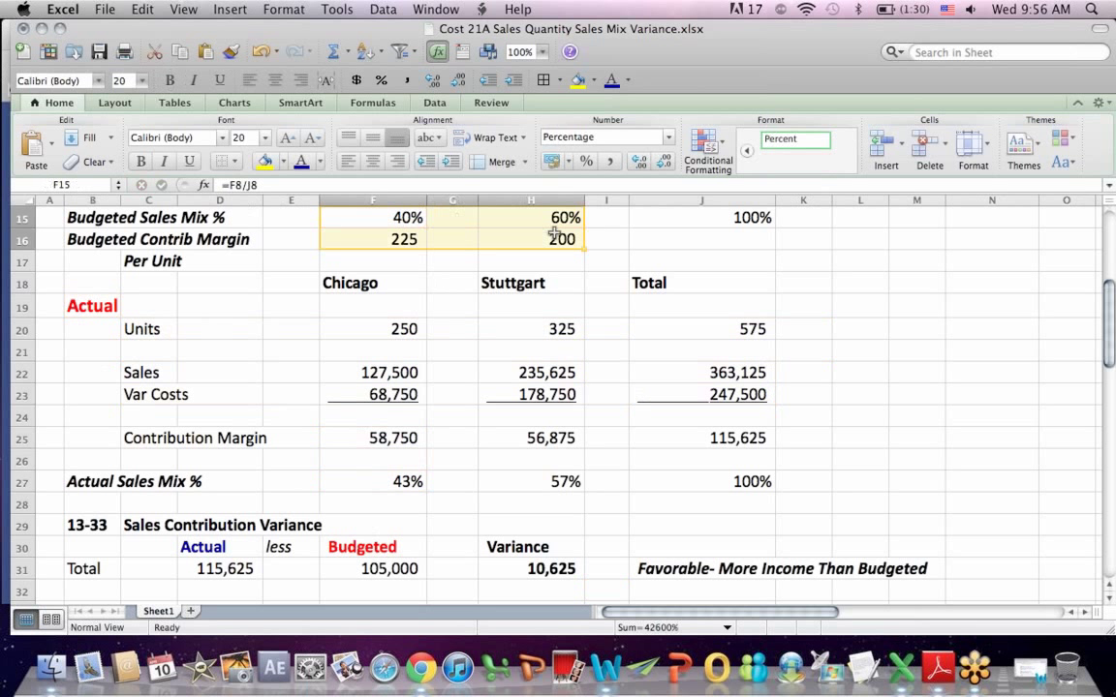
pyautogui.click(301, 224)
pyautogui.moveTo(117, 219); pyautogui.dragTo(565, 218)
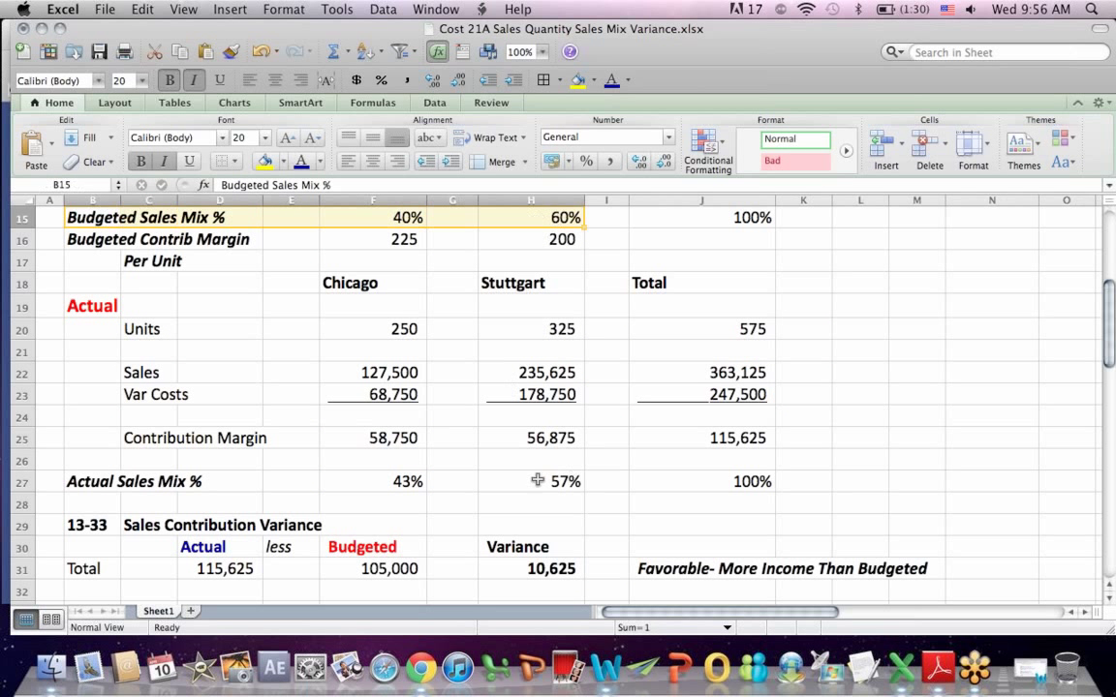
pyautogui.click(488, 483)
pyautogui.click(409, 485)
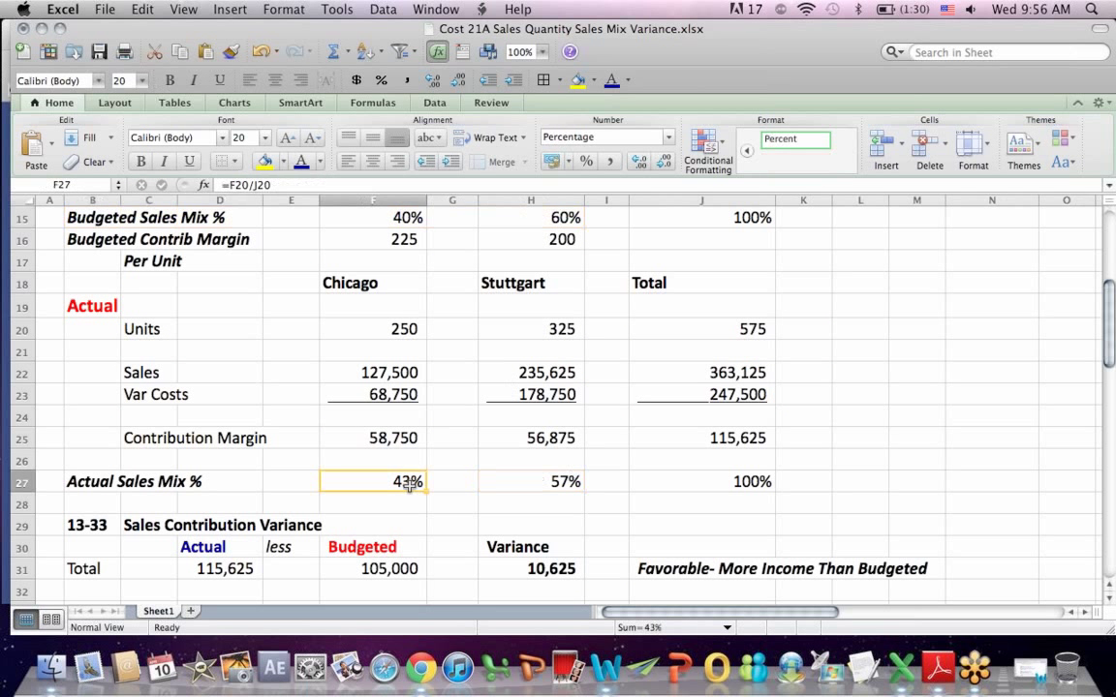
# Commit F27 =F20/J20 (43%), H27 =H20/J20 (57%) and J27 =F27+H27 (100%)
pyautogui.click(252, 186)
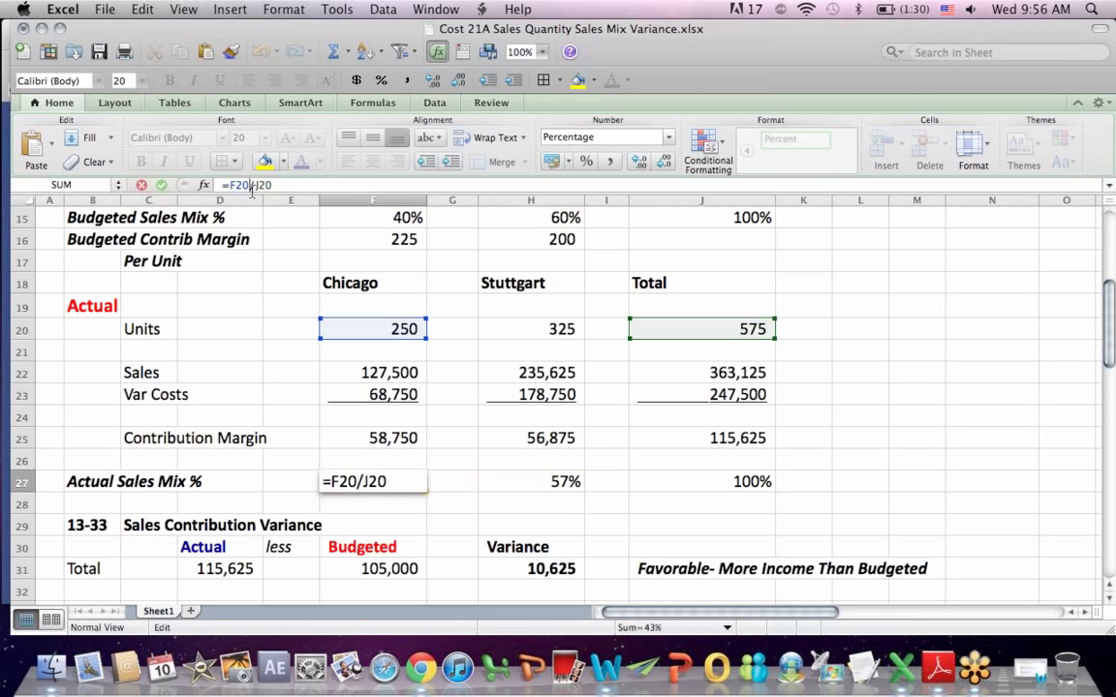
pyautogui.press('Return')
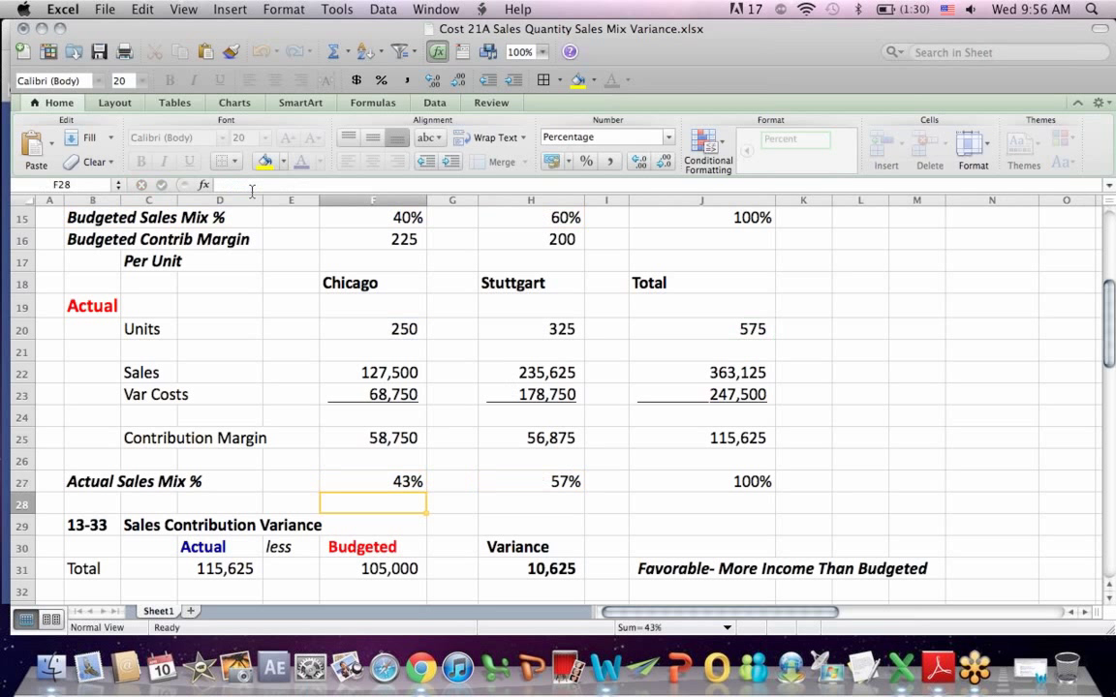
pyautogui.click(360, 281)
pyautogui.click(368, 481)
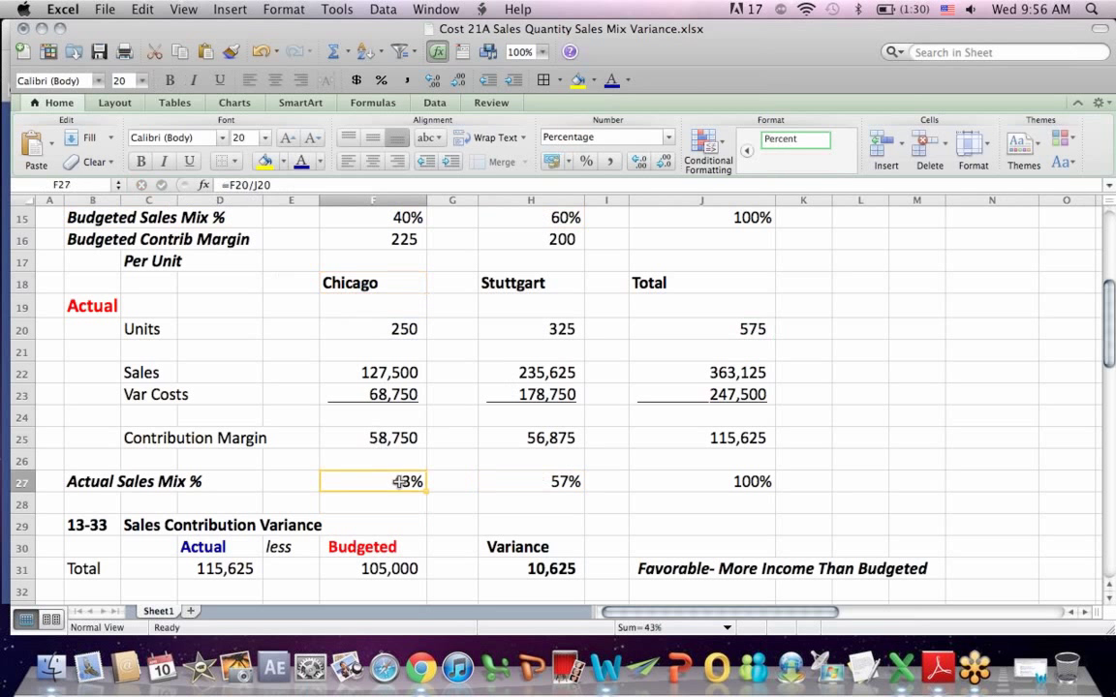
pyautogui.click(526, 481)
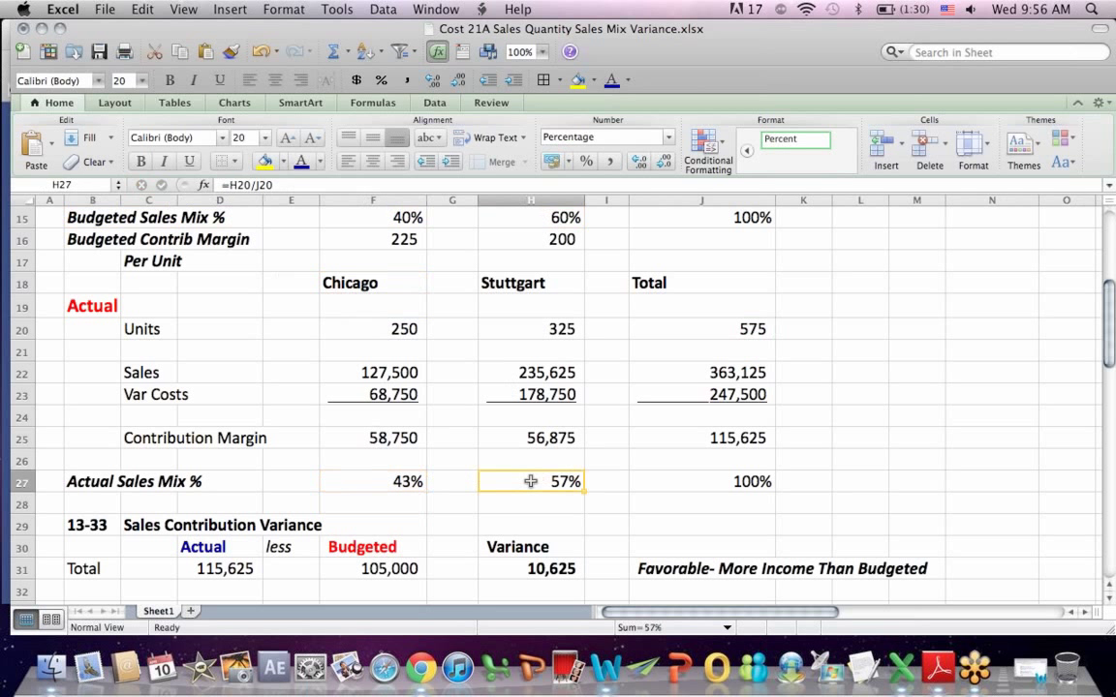
pyautogui.click(249, 185)
pyautogui.press('Return')
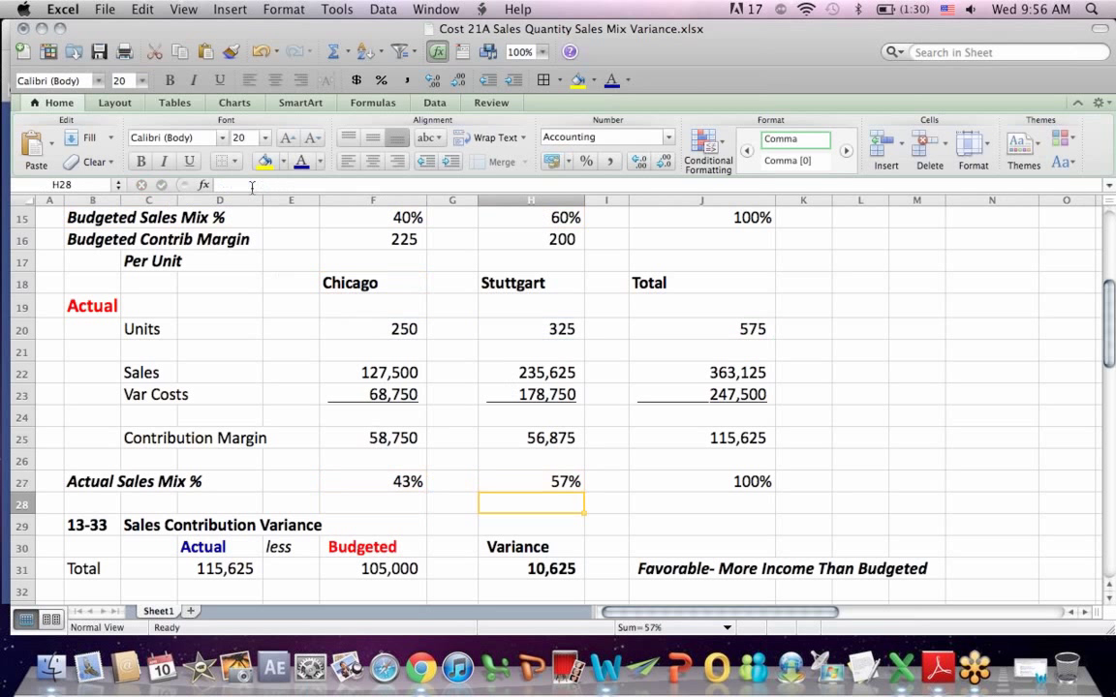
pyautogui.click(662, 483)
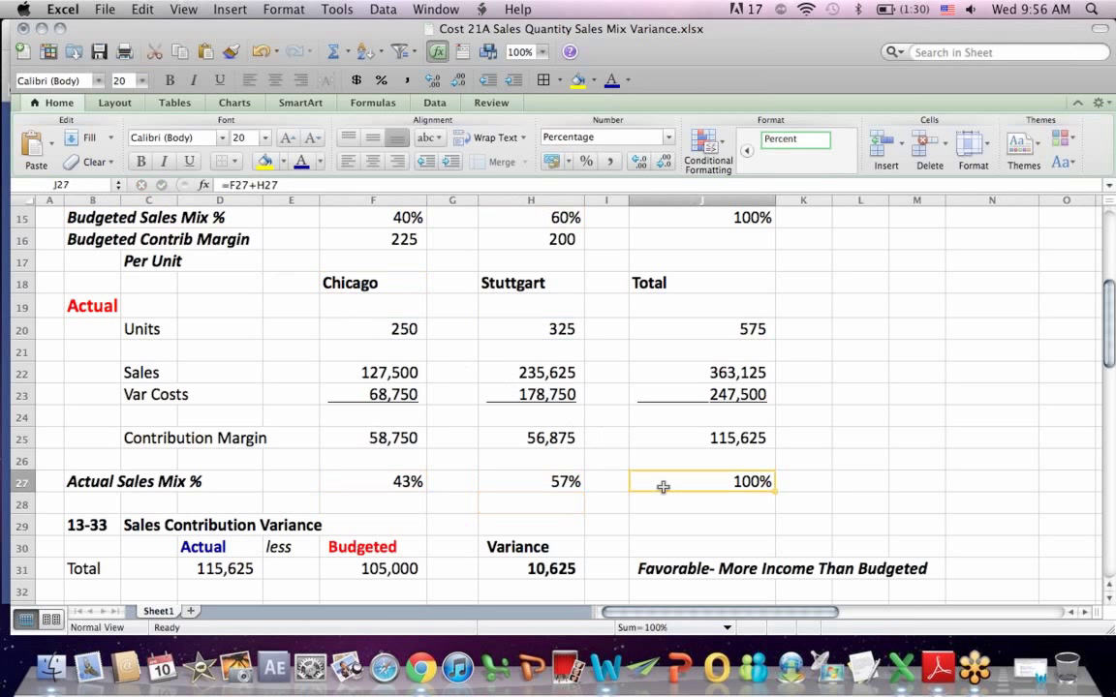
pyautogui.click(252, 185)
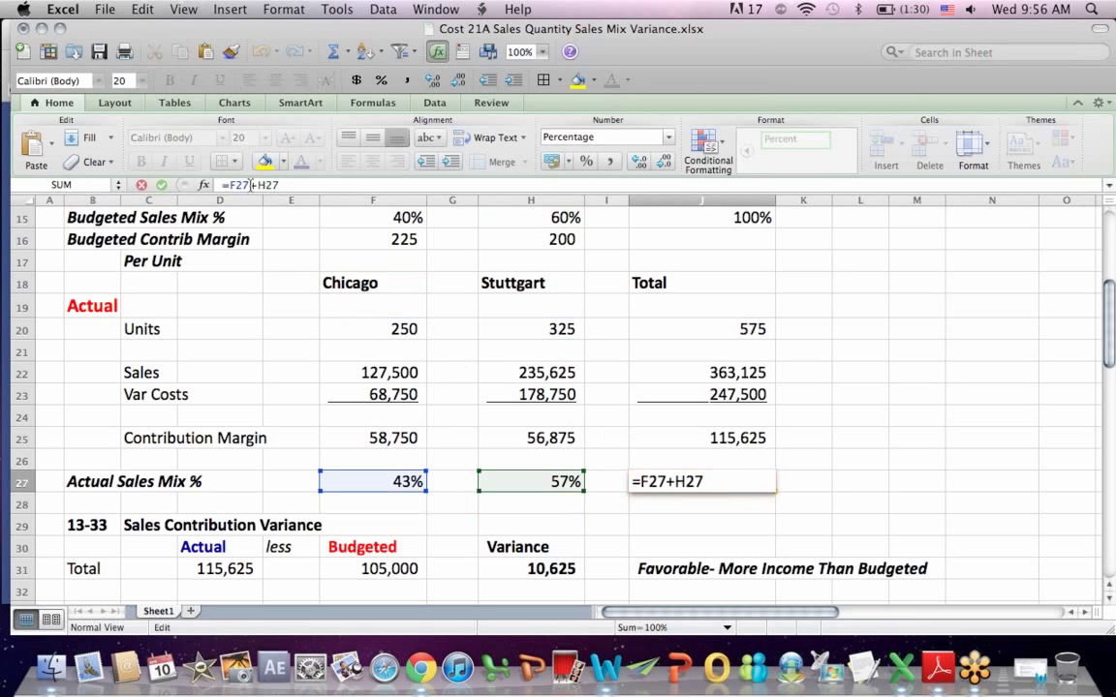
pyautogui.press('Return')
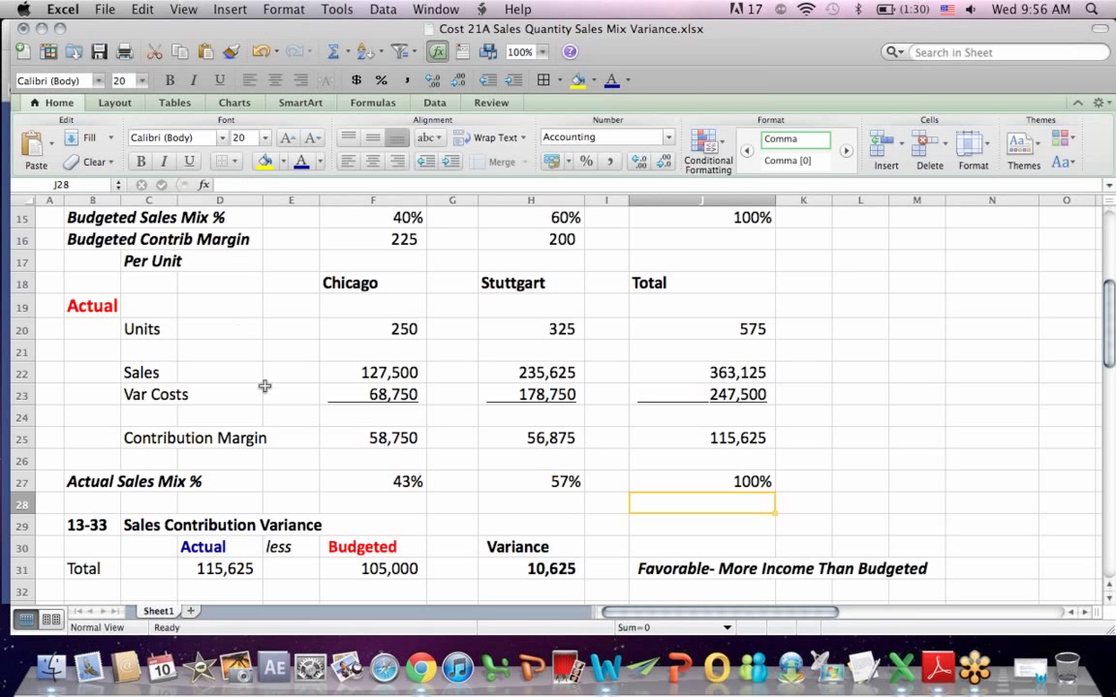
# Enter =J25 in D31 to bring in the actual contribution margin of 115,625
pyautogui.click(236, 570)
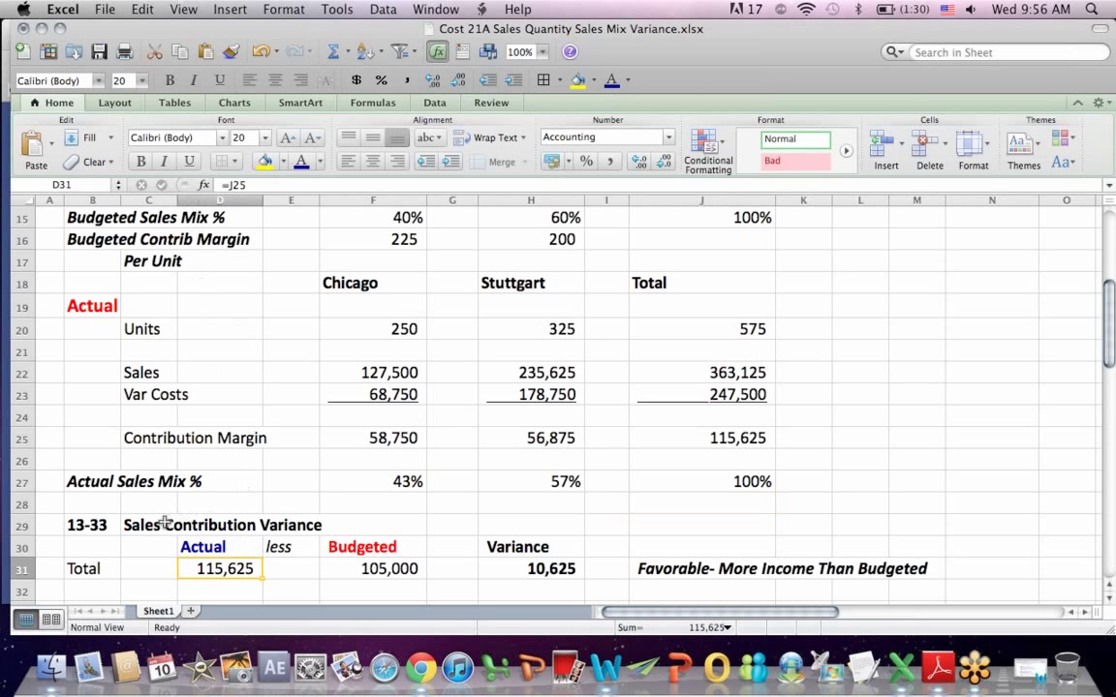
pyautogui.moveTo(138, 525); pyautogui.dragTo(359, 525)
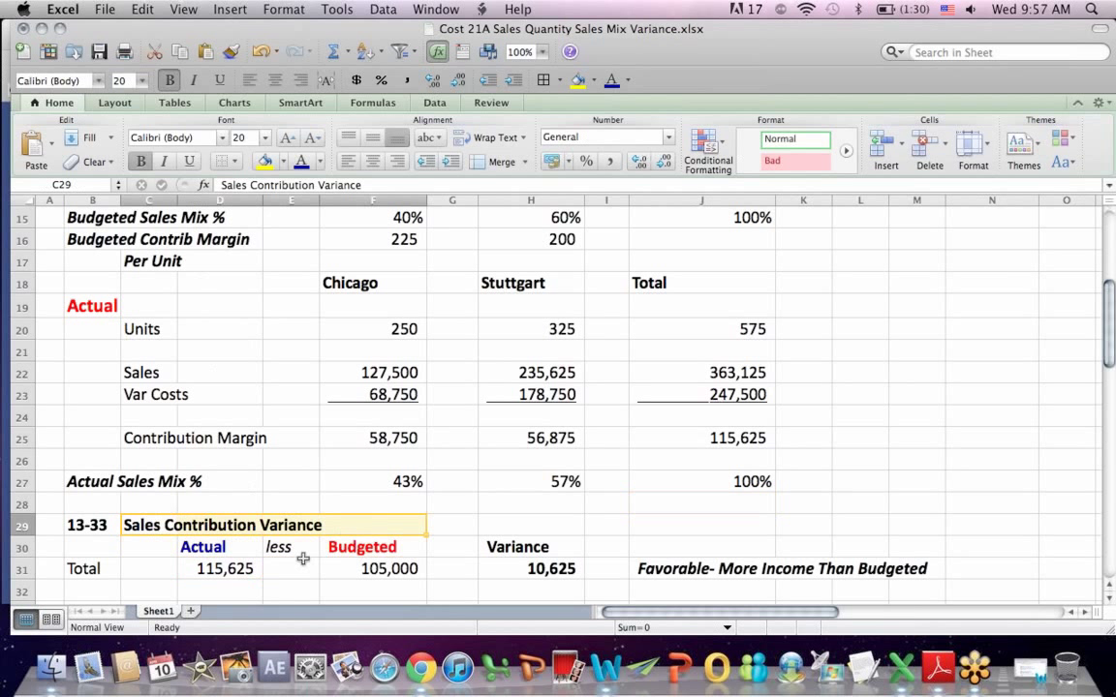
pyautogui.click(246, 569)
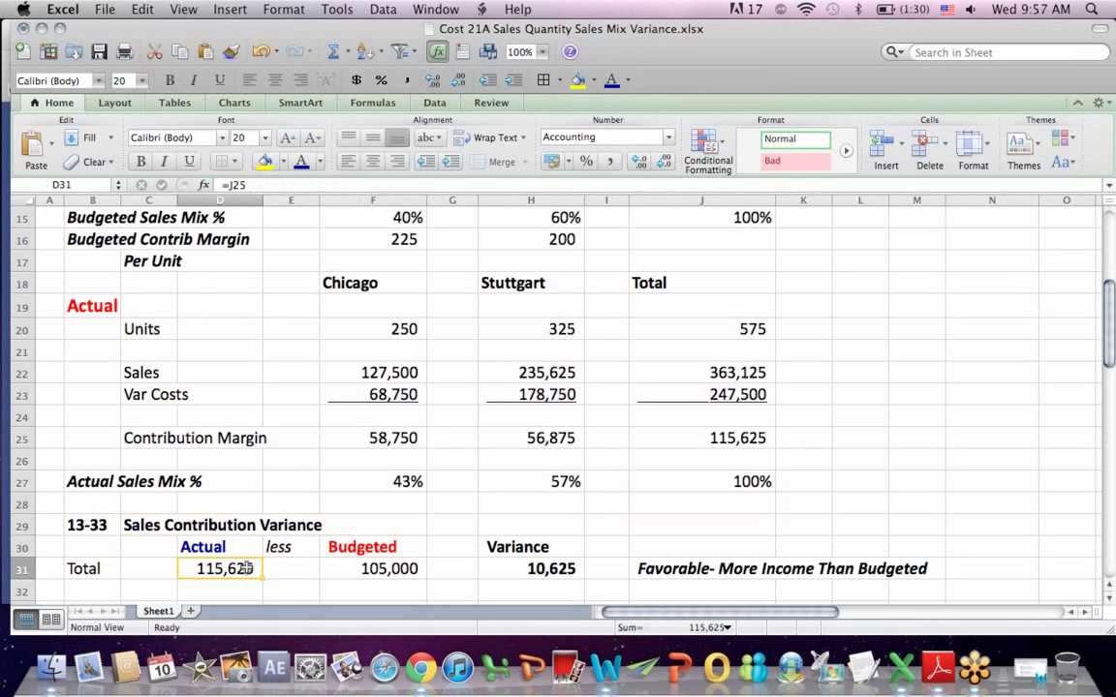
pyautogui.click(224, 185)
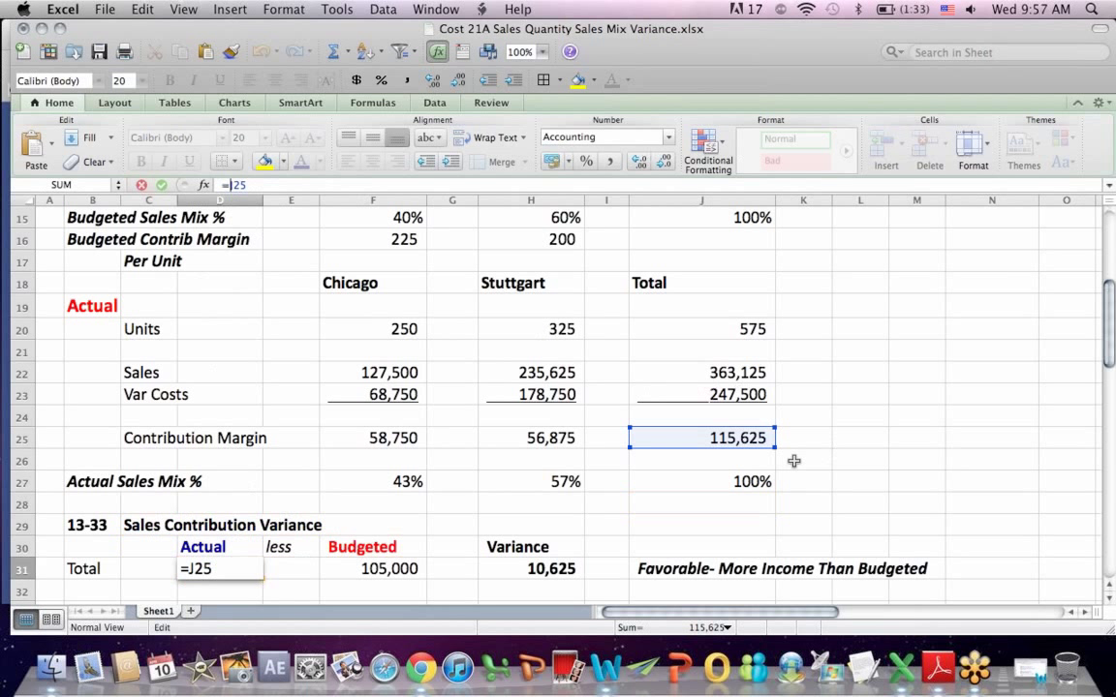
pyautogui.press('Return')
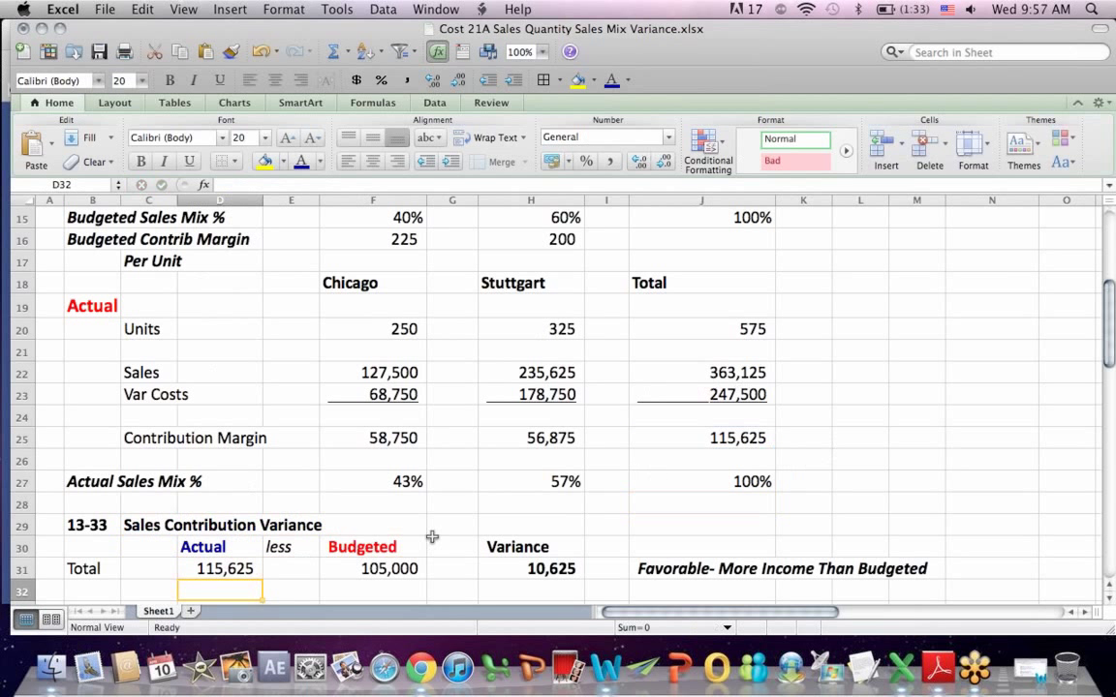
# Review F31's budgeted 105,000 (=J13) against the budget total margin
pyautogui.click(353, 569)
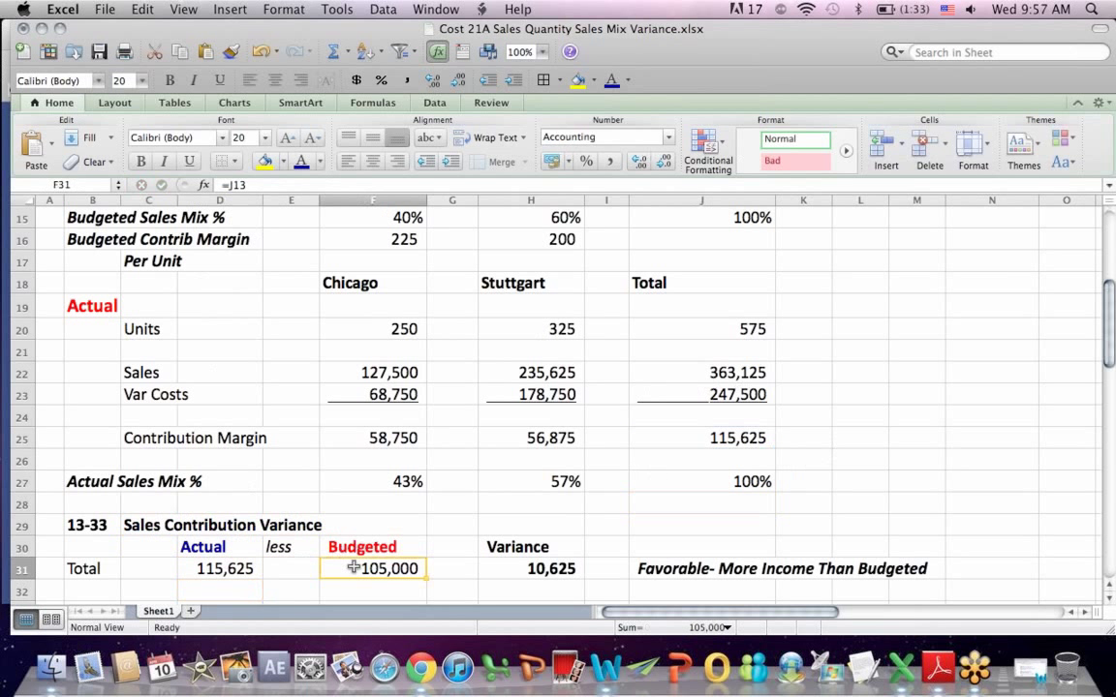
pyautogui.click(225, 184)
pyautogui.press('Return')
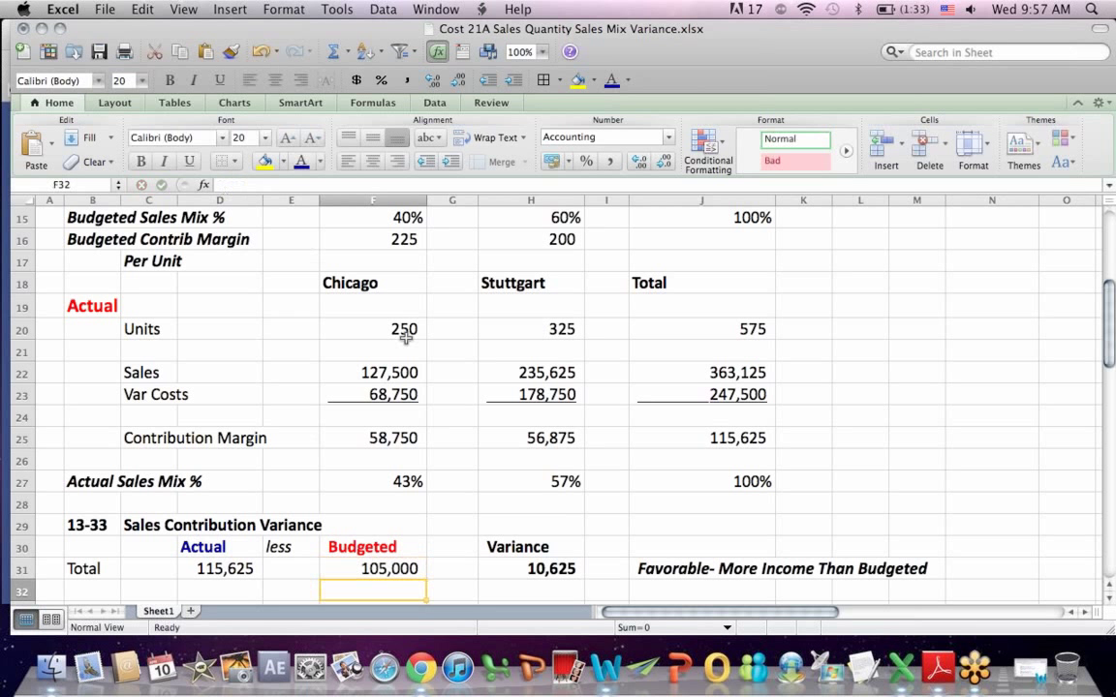
pyautogui.click(516, 417)
pyautogui.press('Up')
pyautogui.press('Up')
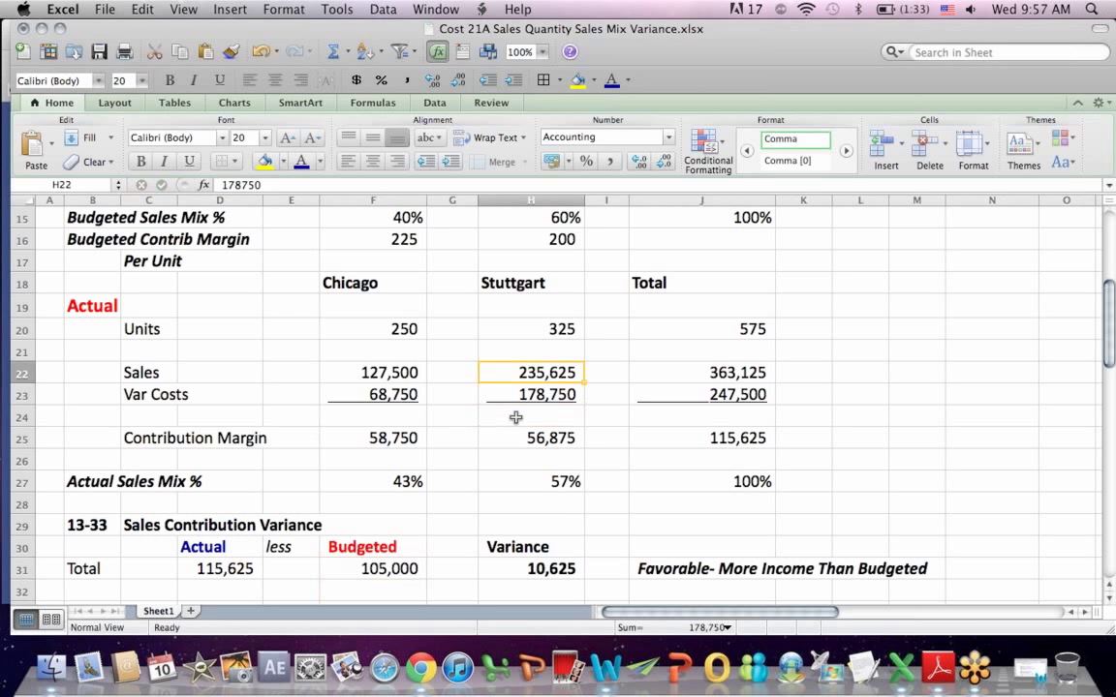
pyautogui.press('Up')
pyautogui.press('Up')
pyautogui.press('Up')
pyautogui.press('Up')
pyautogui.press('Up')
pyautogui.press('Up')
pyautogui.press('Up')
pyautogui.press('Up')
pyautogui.press('Up')
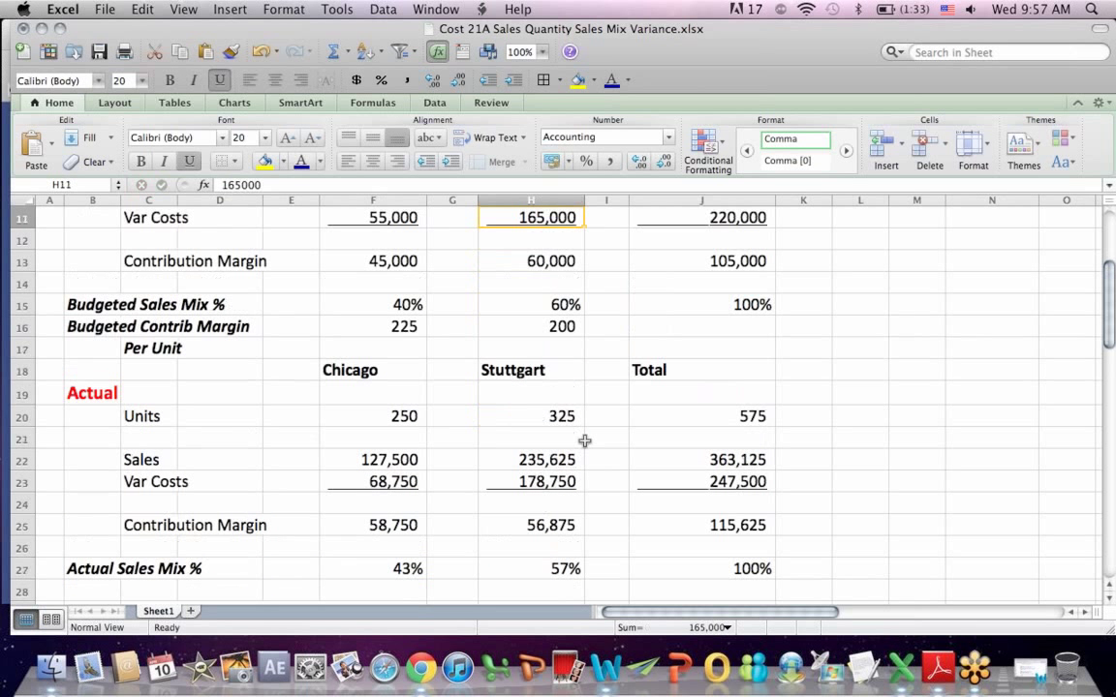
pyautogui.click(653, 260)
pyautogui.press('Return')
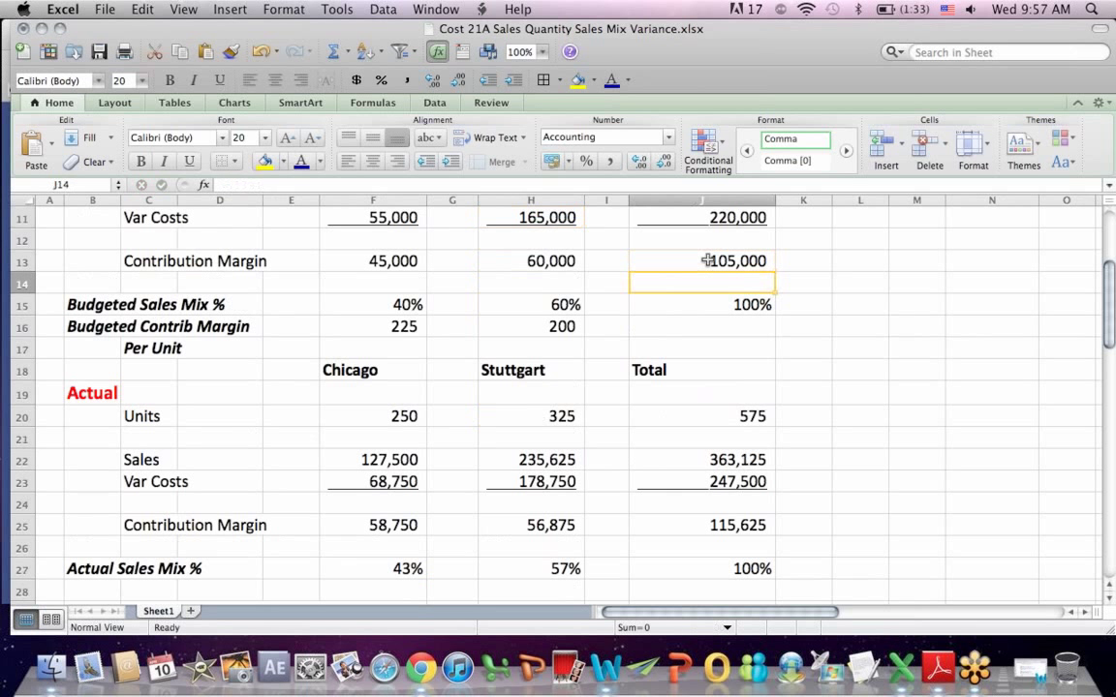
pyautogui.press('Down')
pyautogui.press('Down')
pyautogui.press('Down')
pyautogui.press('Down')
pyautogui.press('Down')
pyautogui.press('Down')
pyautogui.press('Down')
pyautogui.press('Down')
pyautogui.press('Down')
pyautogui.press('Down')
pyautogui.press('Down')
pyautogui.press('Down')
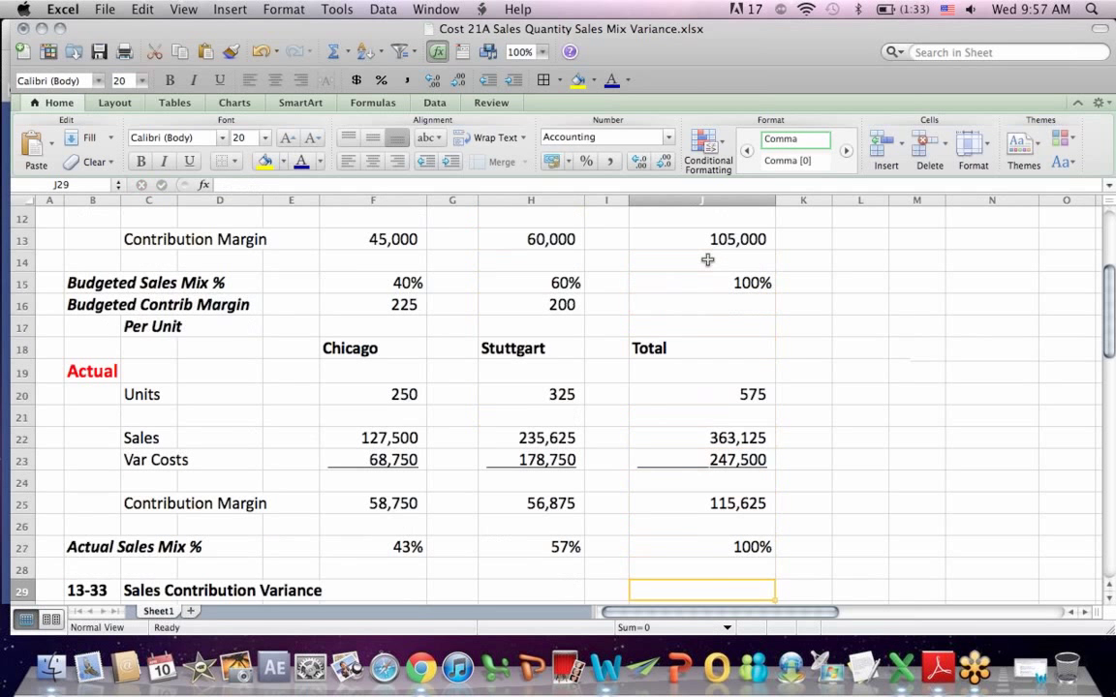
pyautogui.press('Down')
pyautogui.press('Down')
pyautogui.press('Down')
pyautogui.press('Down')
# Confirm H31 =D31-F31 gives a 10,625 variance with the Favorable note
pyautogui.click(570, 545)
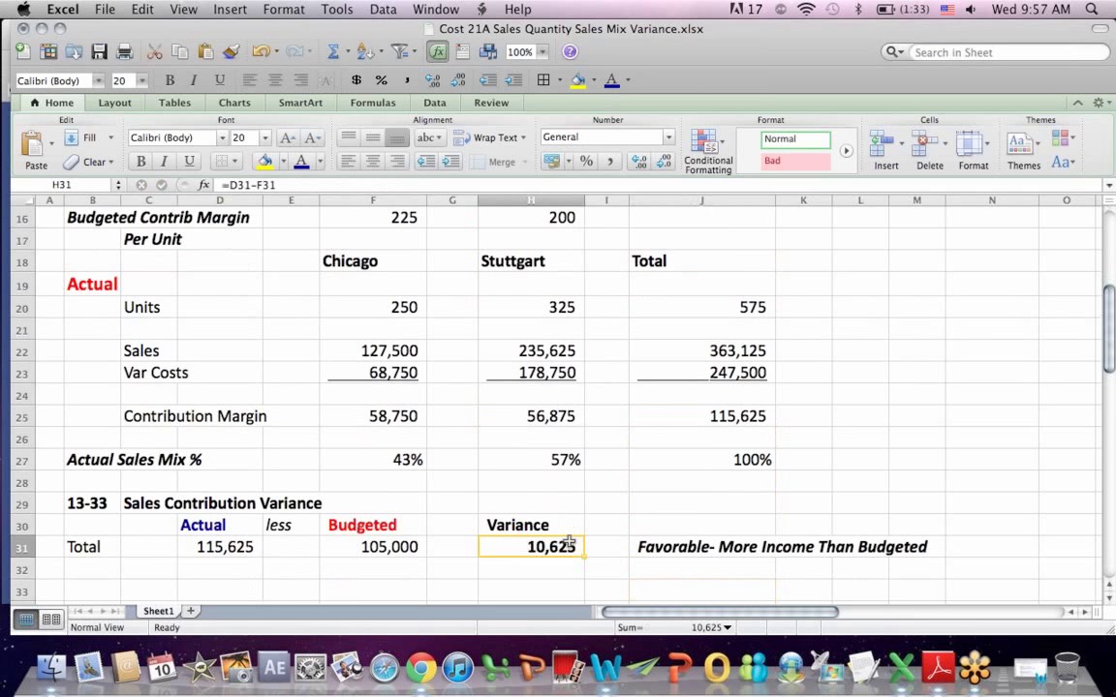
pyautogui.click(251, 185)
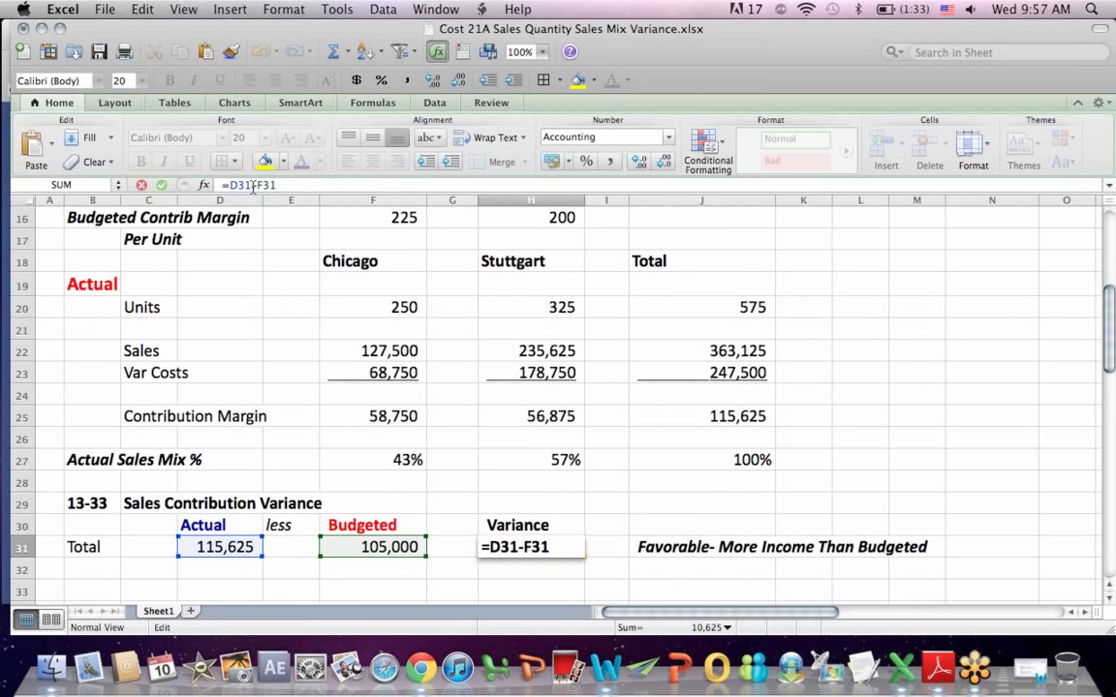
pyautogui.press('Return')
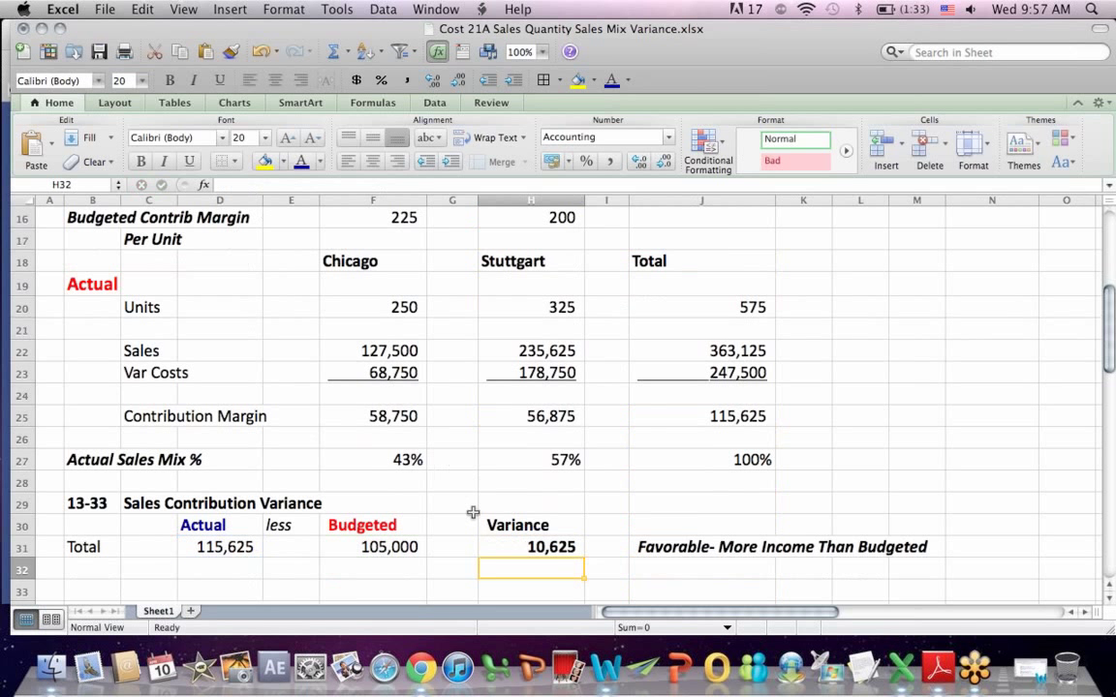
pyautogui.moveTo(657, 548); pyautogui.dragTo(838, 548)
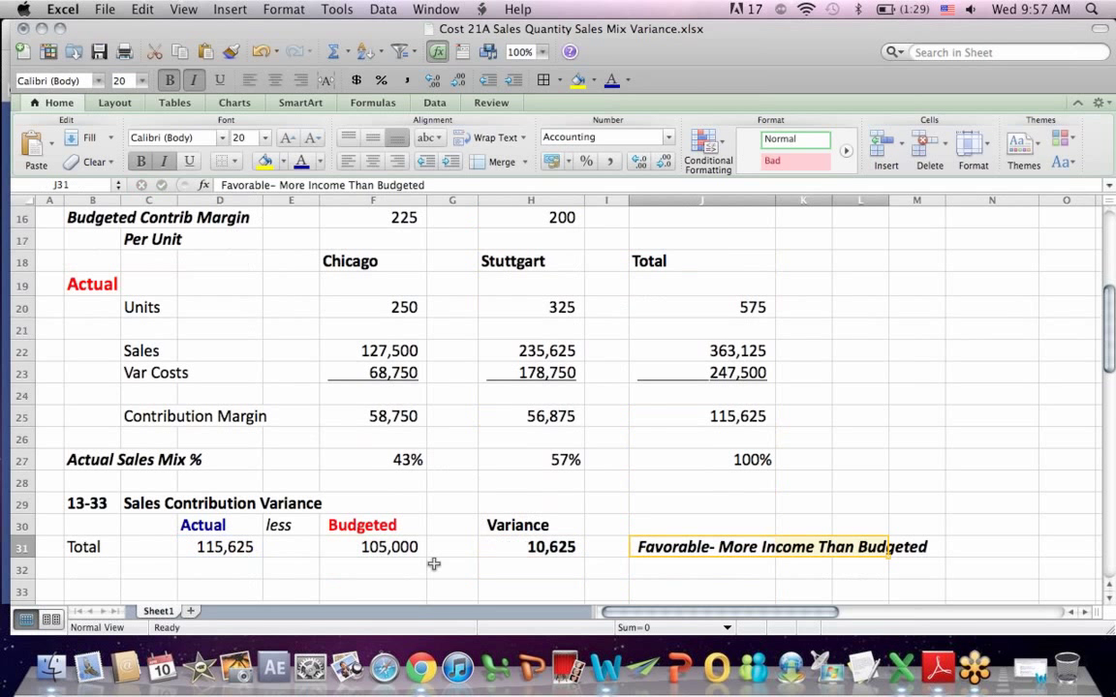
pyautogui.click(189, 525)
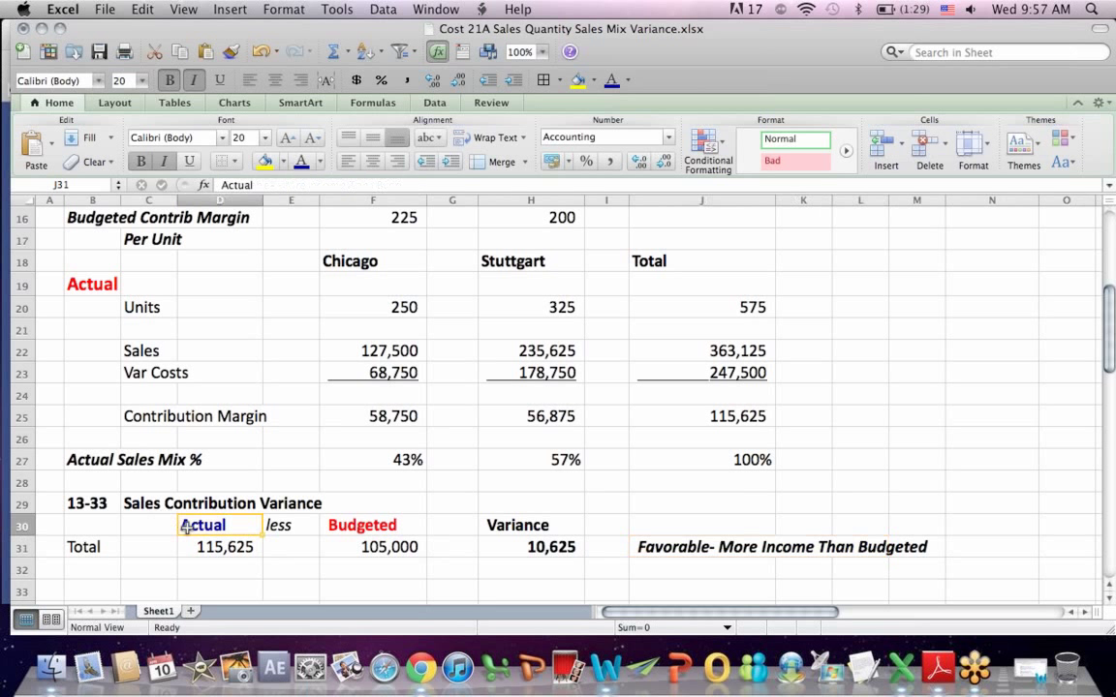
pyautogui.click(312, 528)
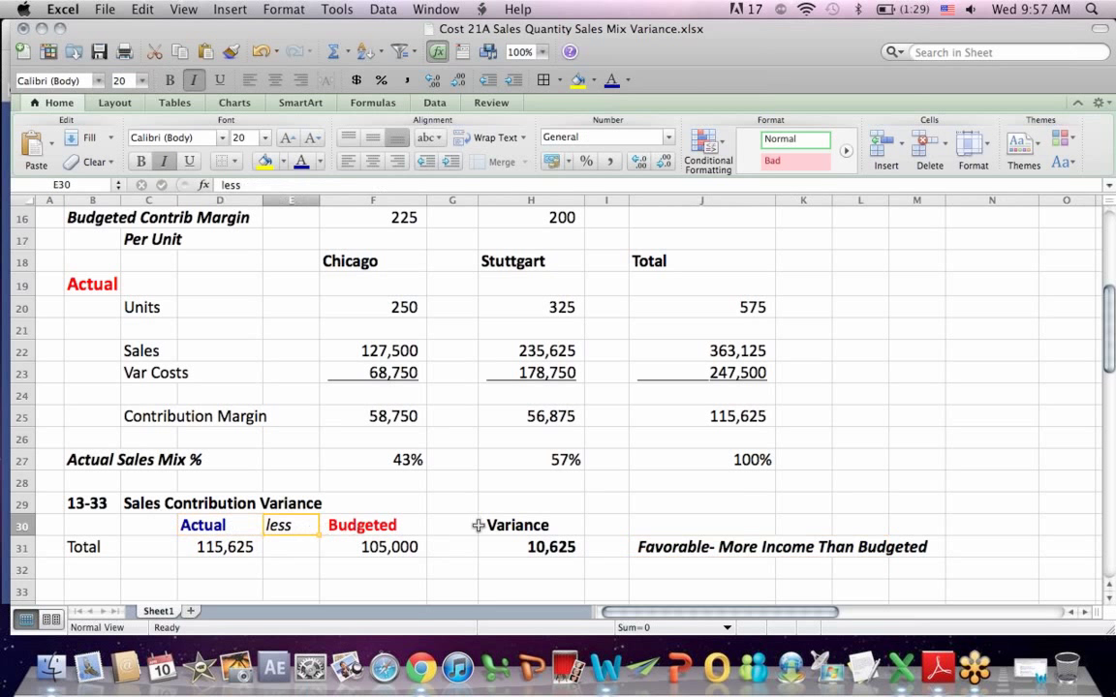
pyautogui.click(515, 542)
pyautogui.click(636, 544)
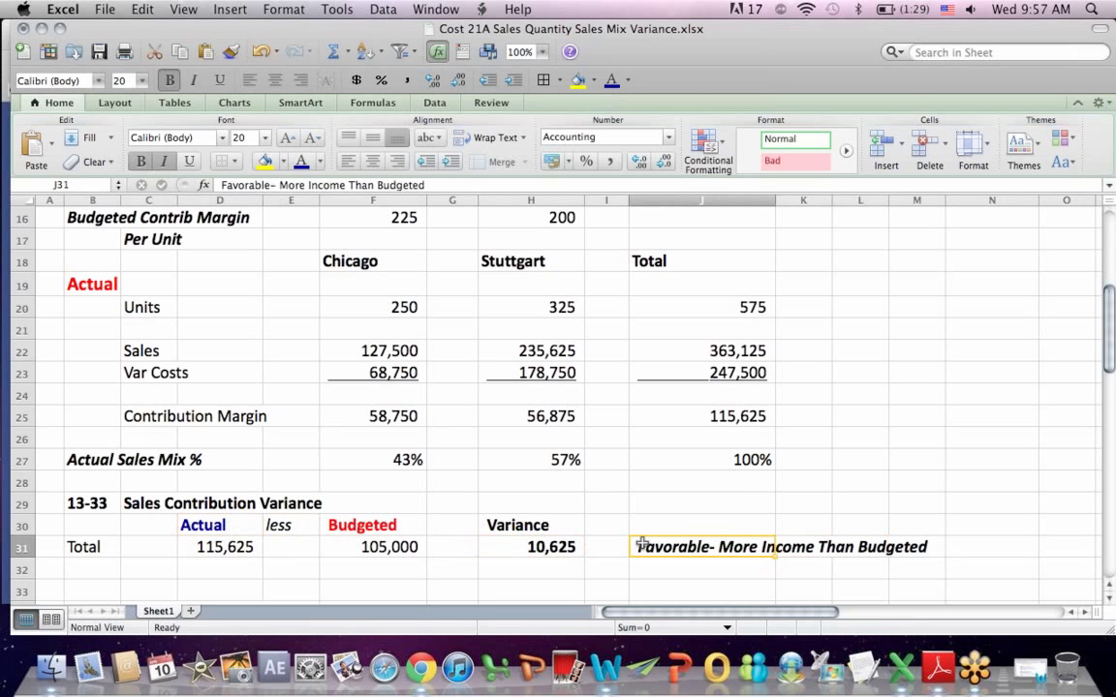
pyautogui.press('Return')
pyautogui.press('Down')
pyautogui.press('Down')
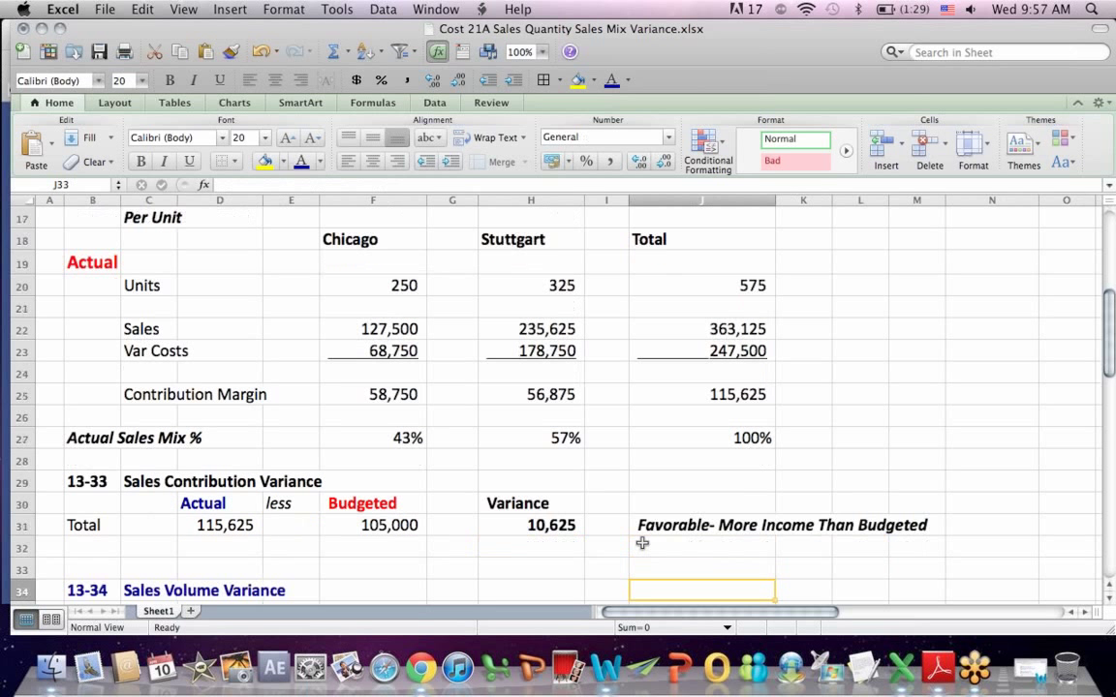
pyautogui.press('Down')
pyautogui.press('Down')
pyautogui.press('Down')
pyautogui.press('Down')
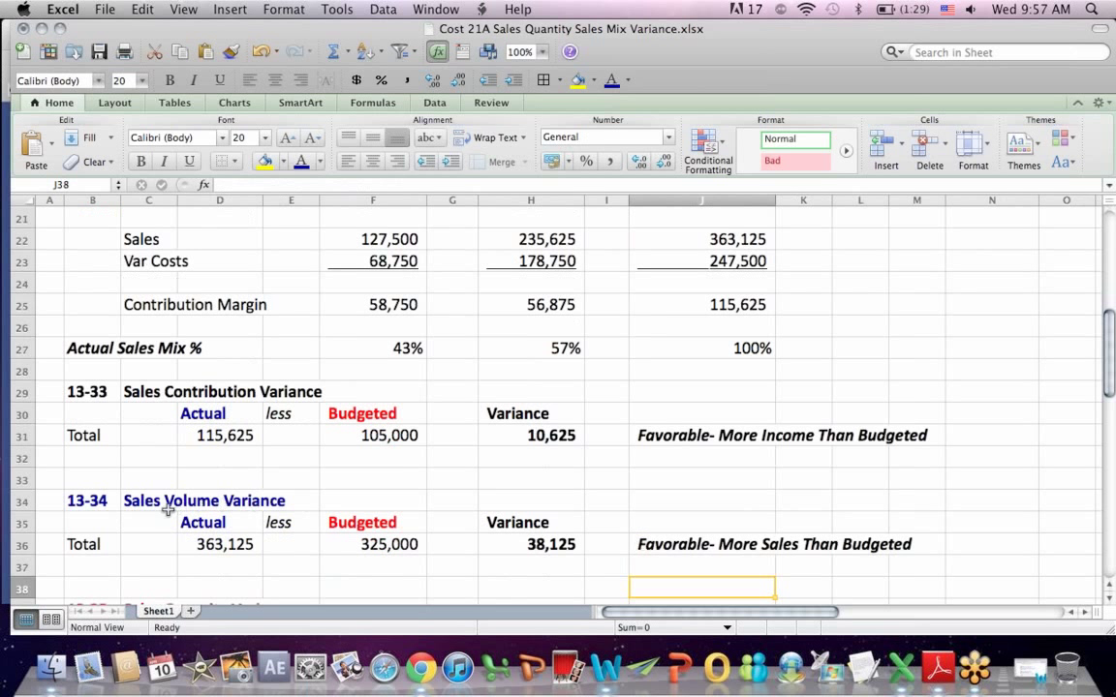
pyautogui.moveTo(162, 501); pyautogui.dragTo(341, 500)
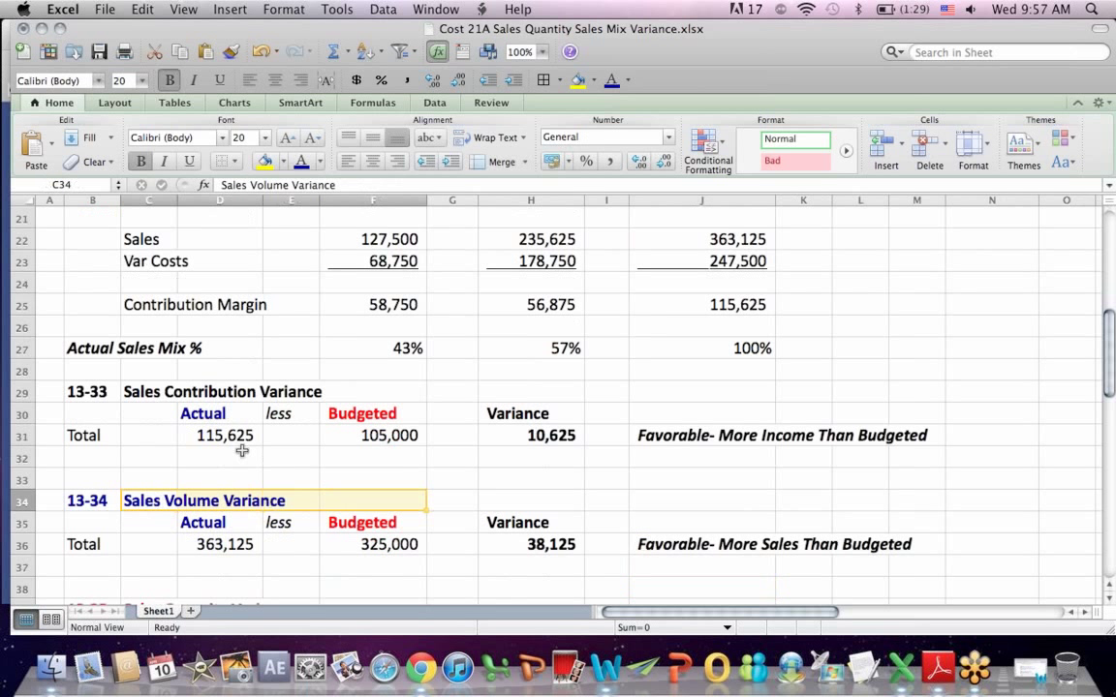
pyautogui.moveTo(200, 435); pyautogui.dragTo(498, 436)
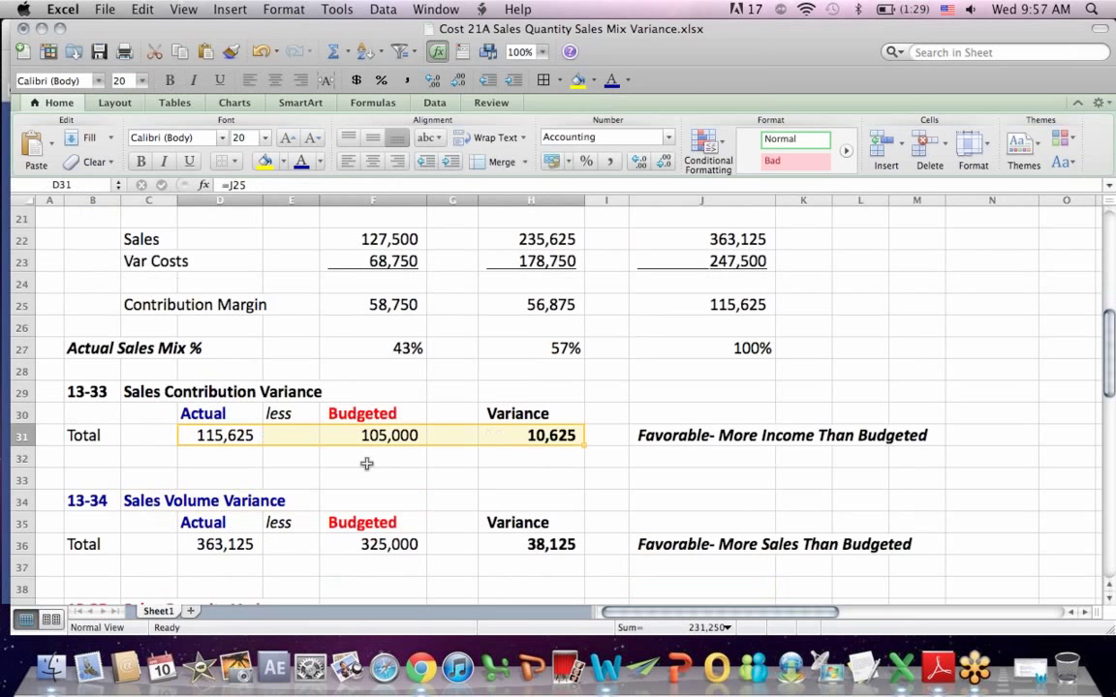
pyautogui.moveTo(135, 500); pyautogui.dragTo(389, 500)
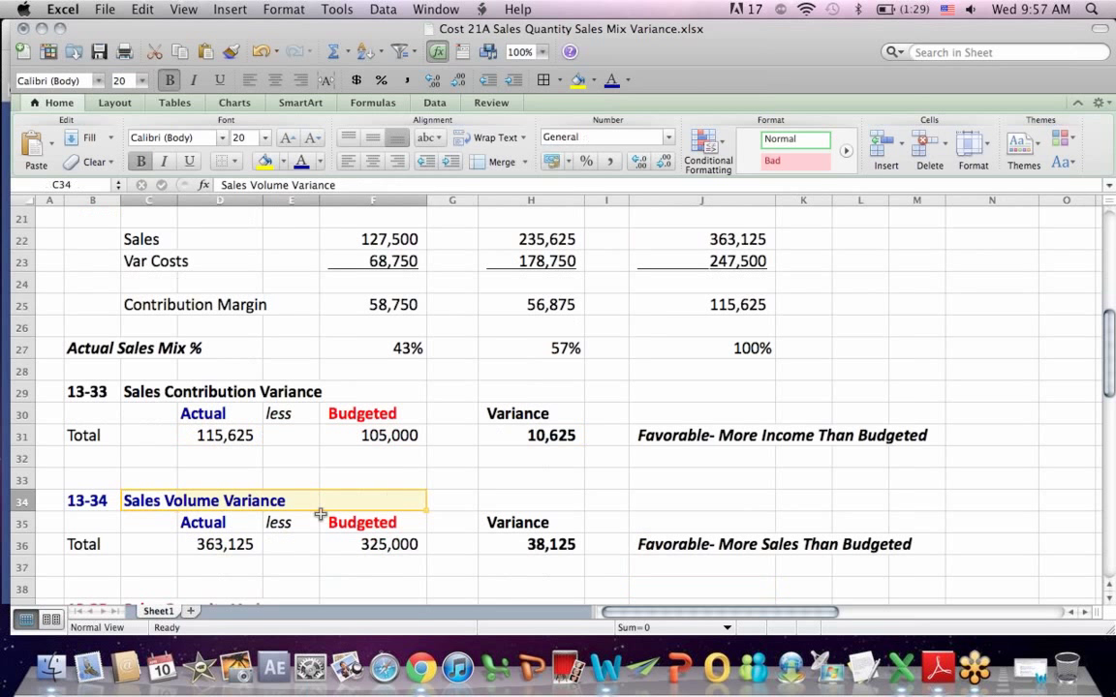
pyautogui.moveTo(237, 542); pyautogui.dragTo(308, 543)
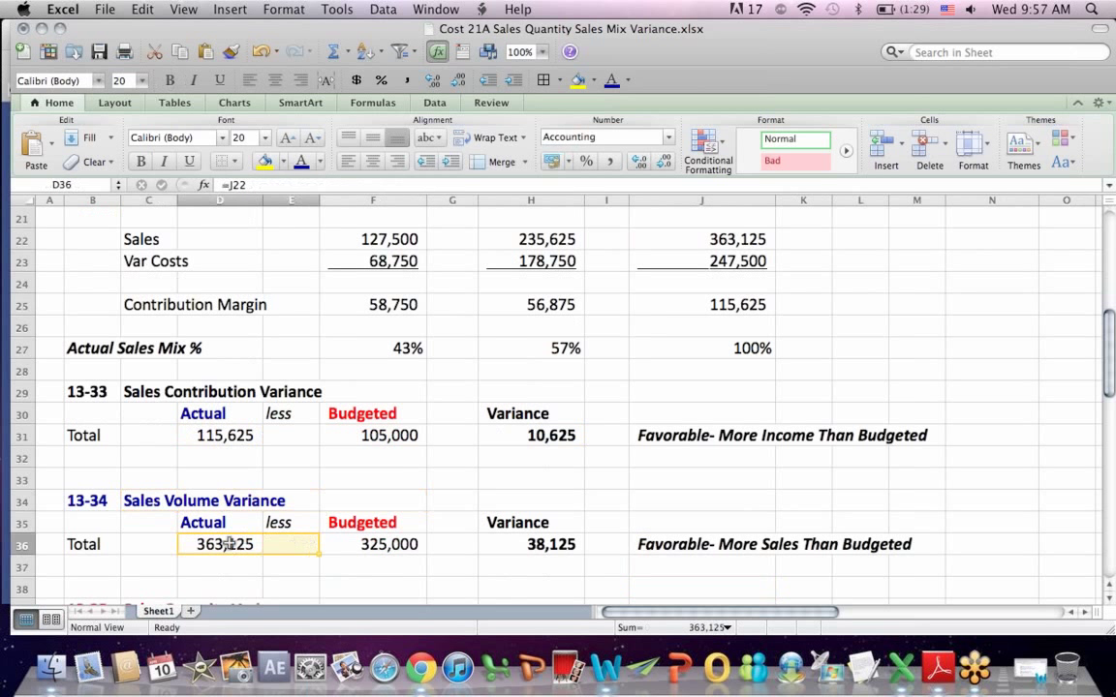
pyautogui.click(225, 544)
pyautogui.click(228, 185)
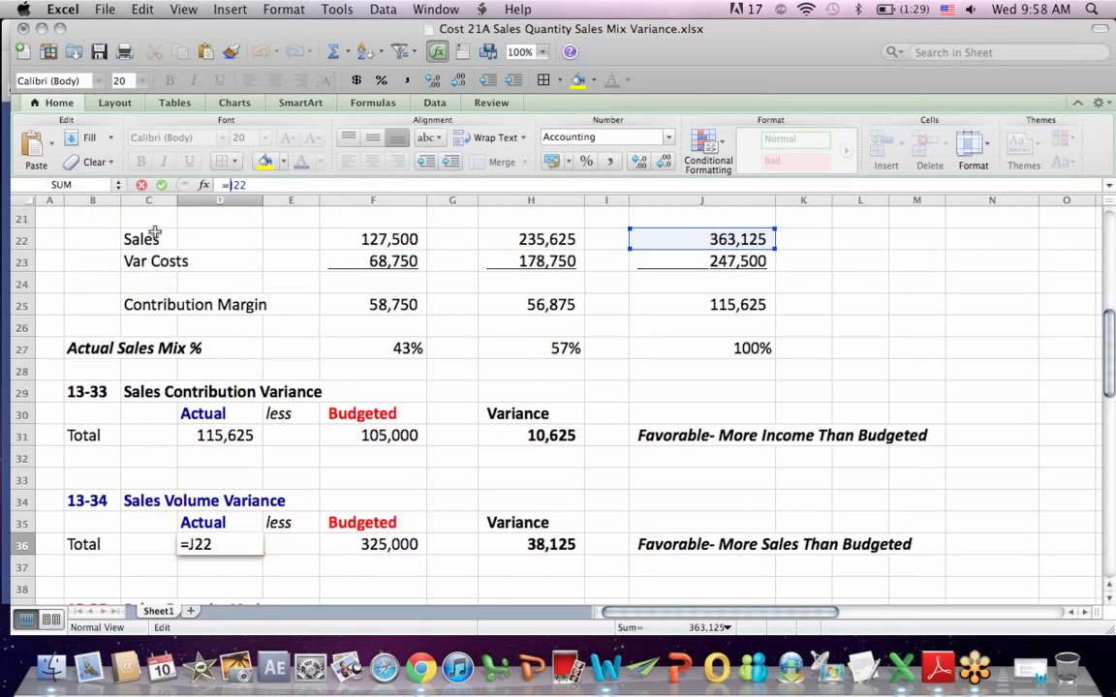
pyautogui.press('Return')
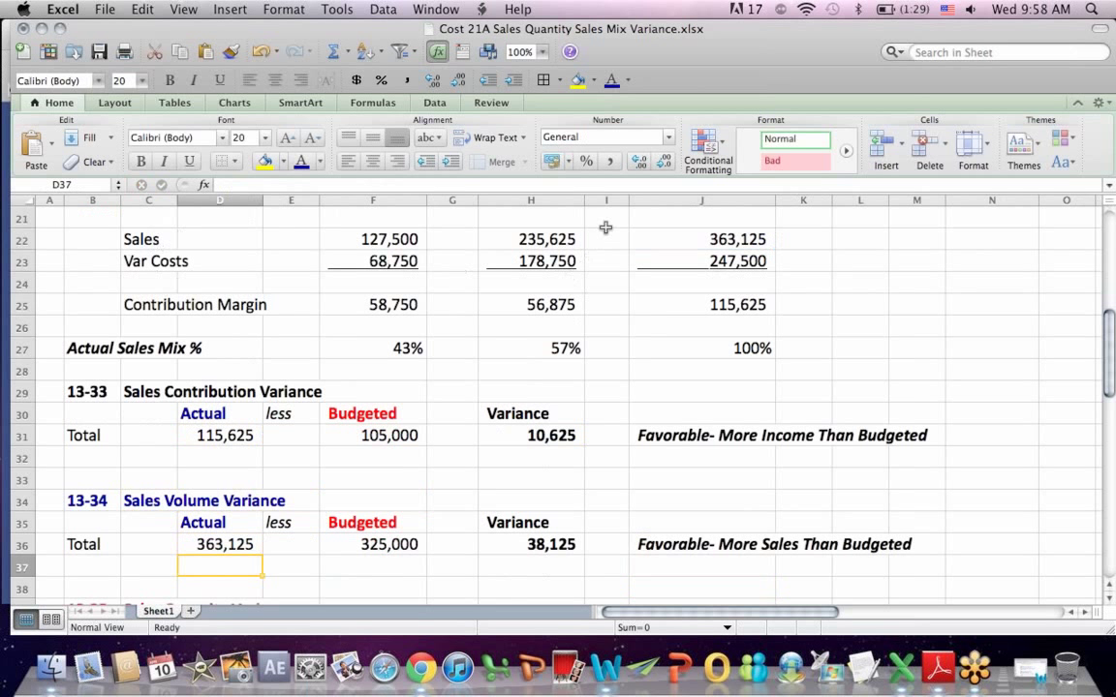
pyautogui.click(607, 224)
pyautogui.scroll(1, 606, 223)
pyautogui.scroll(1, 606, 223)
pyautogui.scroll(3, 606, 224)
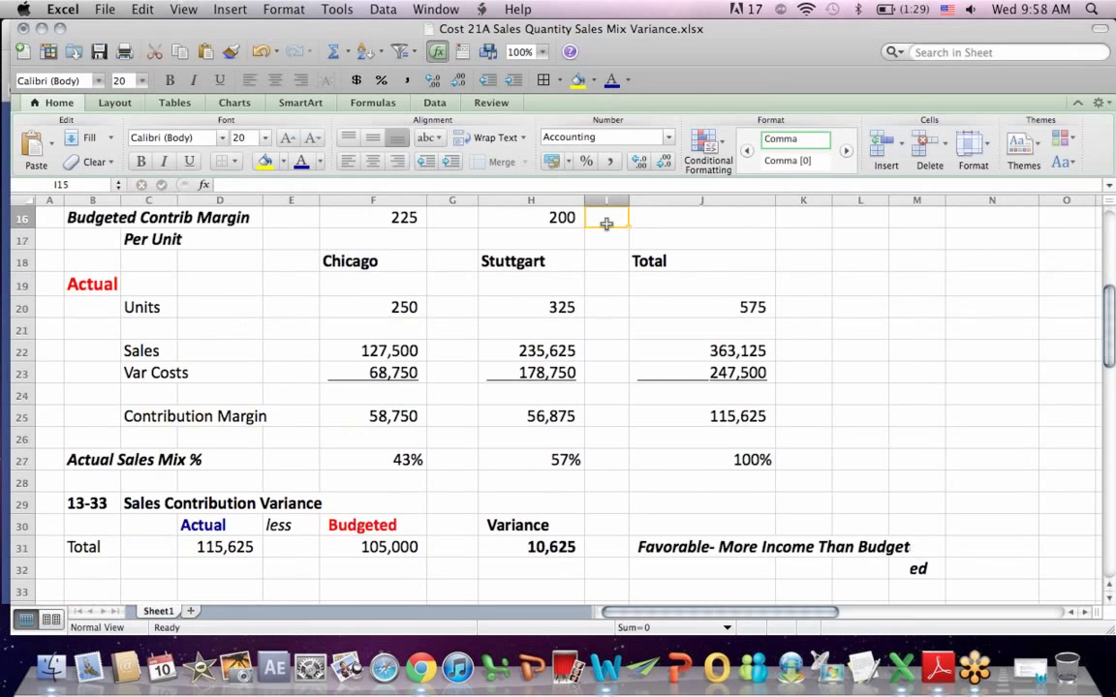
pyautogui.scroll(3, 606, 224)
pyautogui.press('Up')
pyautogui.press('Up')
pyautogui.press('Up')
pyautogui.press('Up')
pyautogui.press('Up')
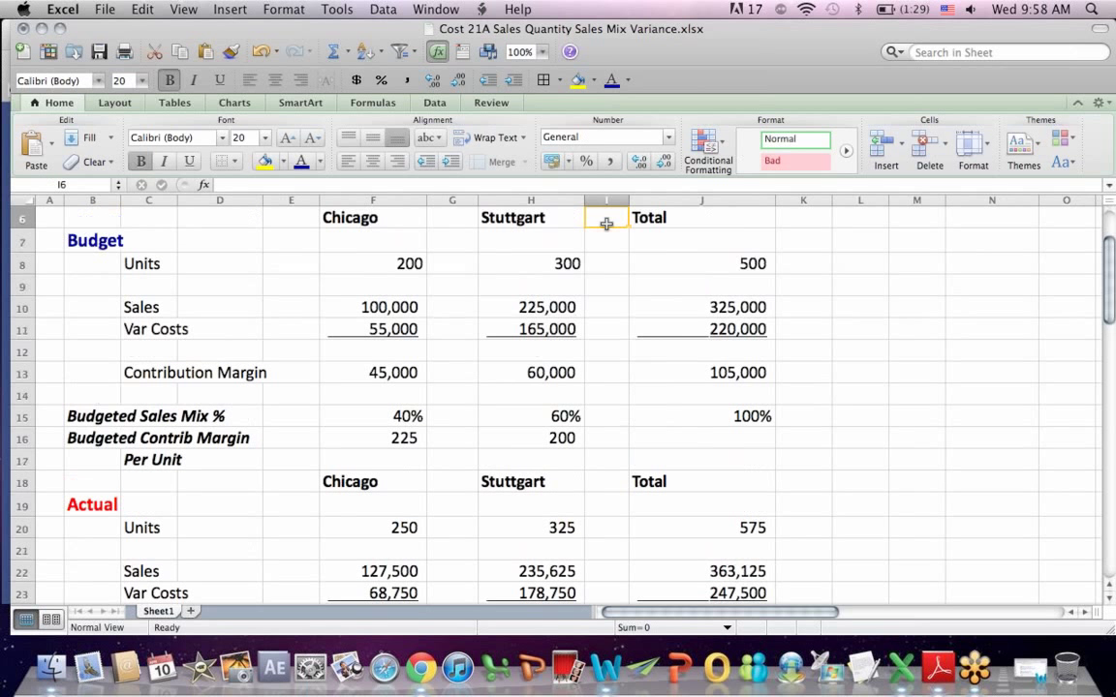
pyautogui.click(94, 240)
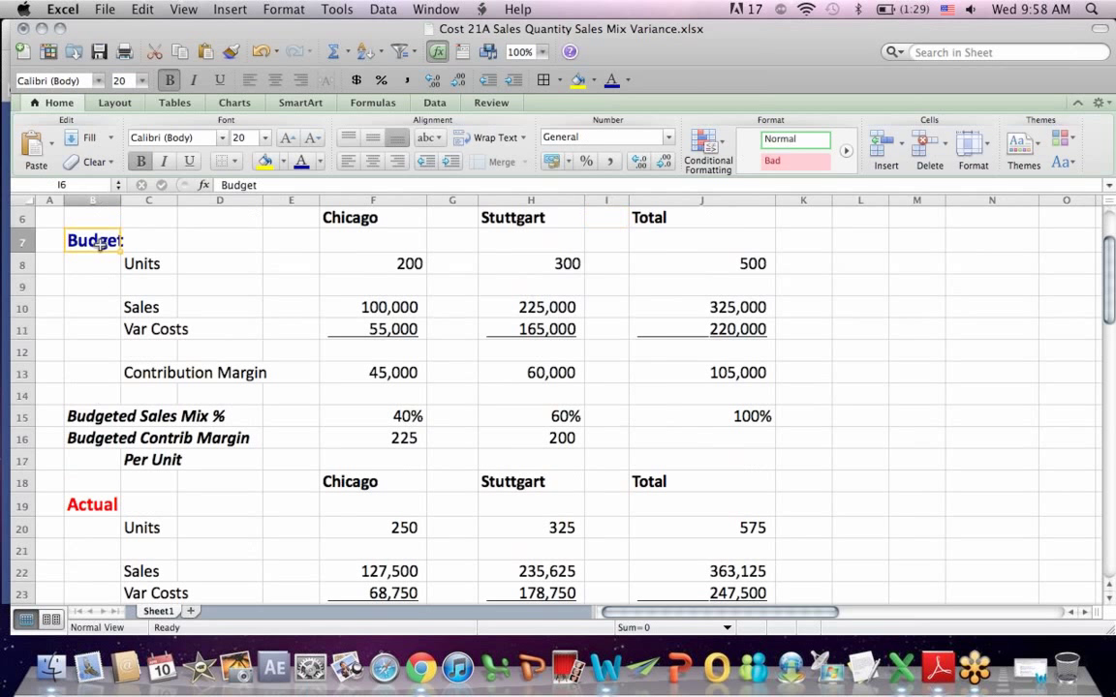
pyautogui.click(143, 306)
pyautogui.click(702, 306)
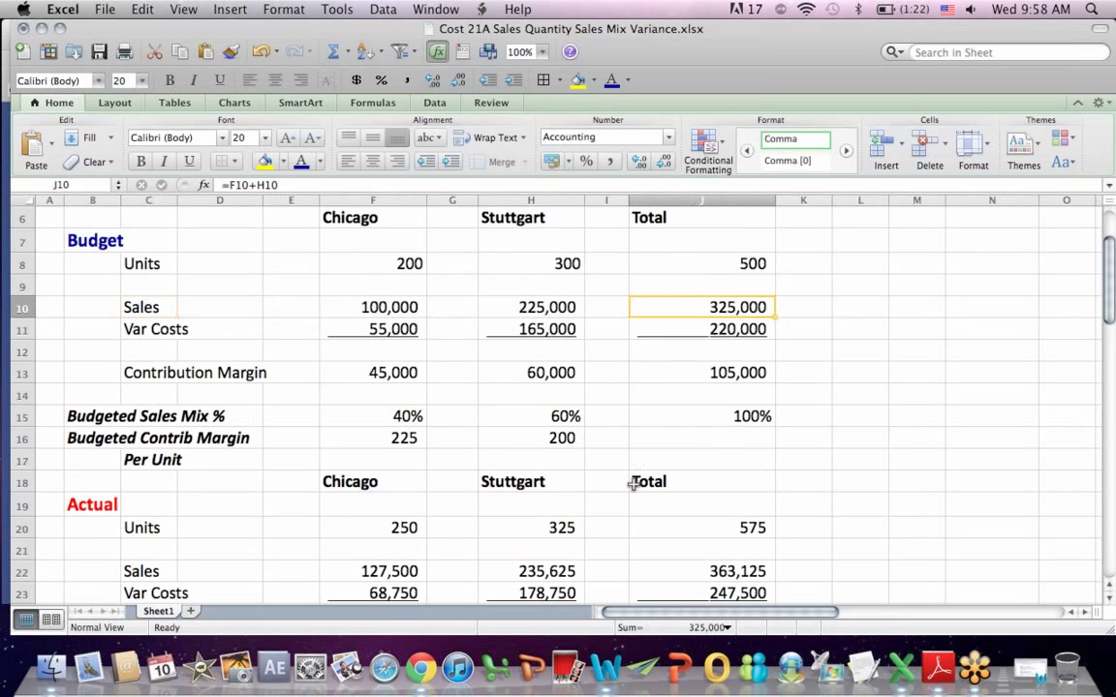
pyautogui.click(638, 527)
pyautogui.press('Down')
pyautogui.press('Down')
pyautogui.press('Down')
pyautogui.press('Down')
pyautogui.press('Down')
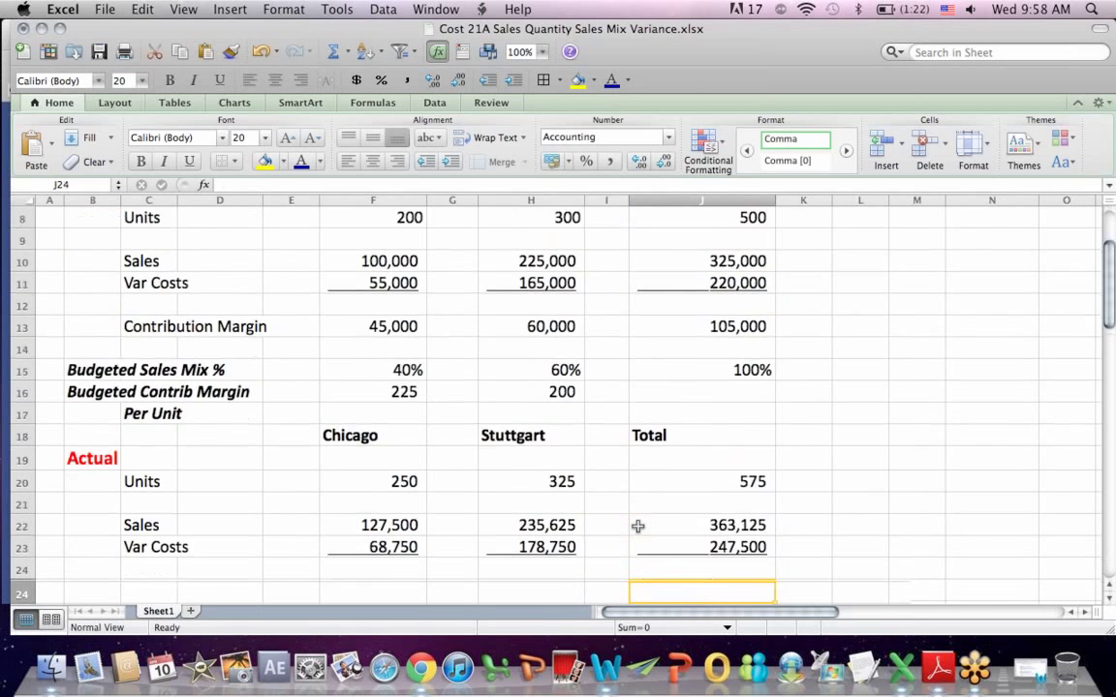
pyautogui.press('Down')
pyautogui.press('Down')
pyautogui.press('Down')
pyautogui.press('Down')
pyautogui.press('Down')
pyautogui.press('Down')
pyautogui.press('Down')
pyautogui.press('Down')
pyautogui.press('Down')
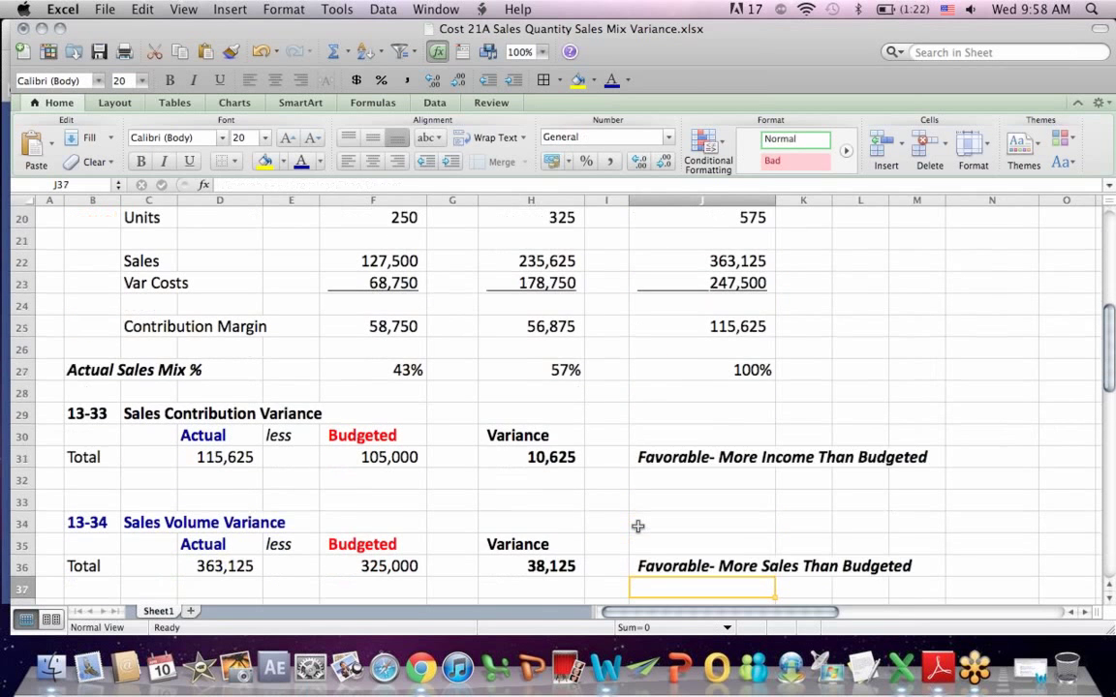
pyautogui.press('Down')
pyautogui.press('Down')
pyautogui.press('Down')
pyautogui.click(190, 498)
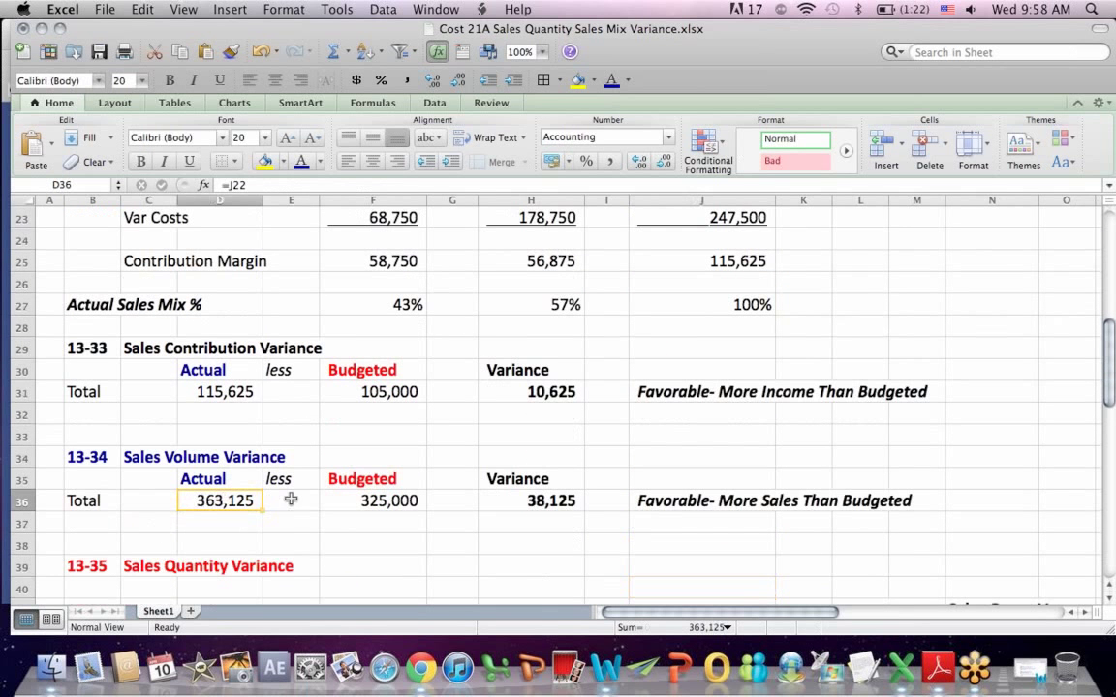
pyautogui.click(512, 499)
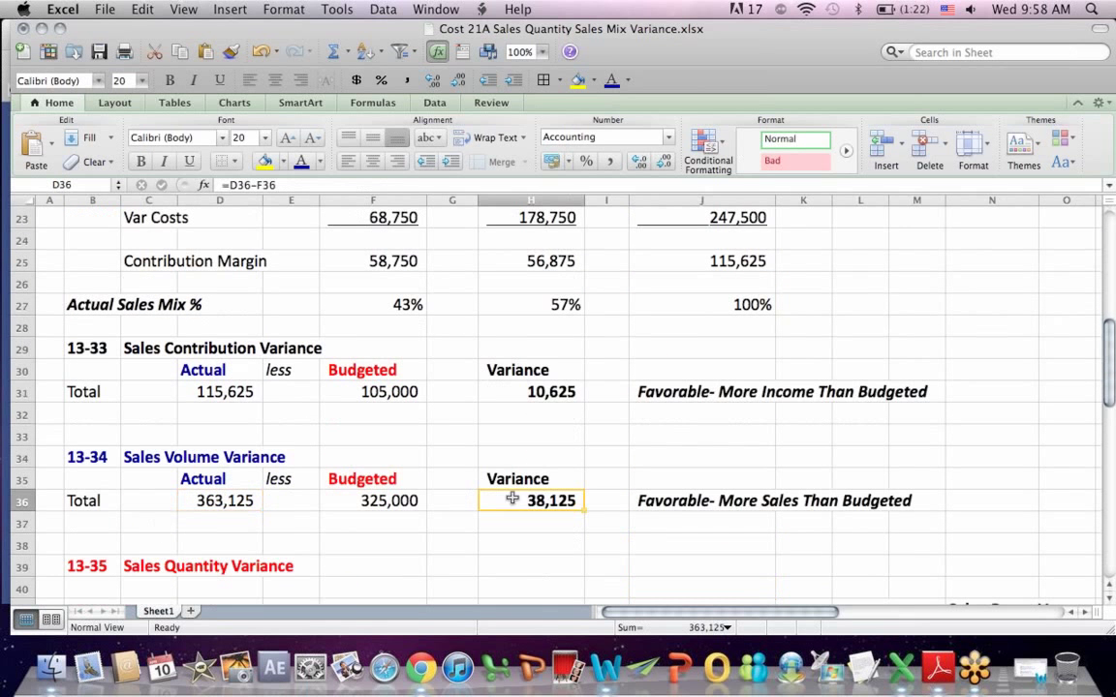
pyautogui.click(250, 186)
pyautogui.press('Return')
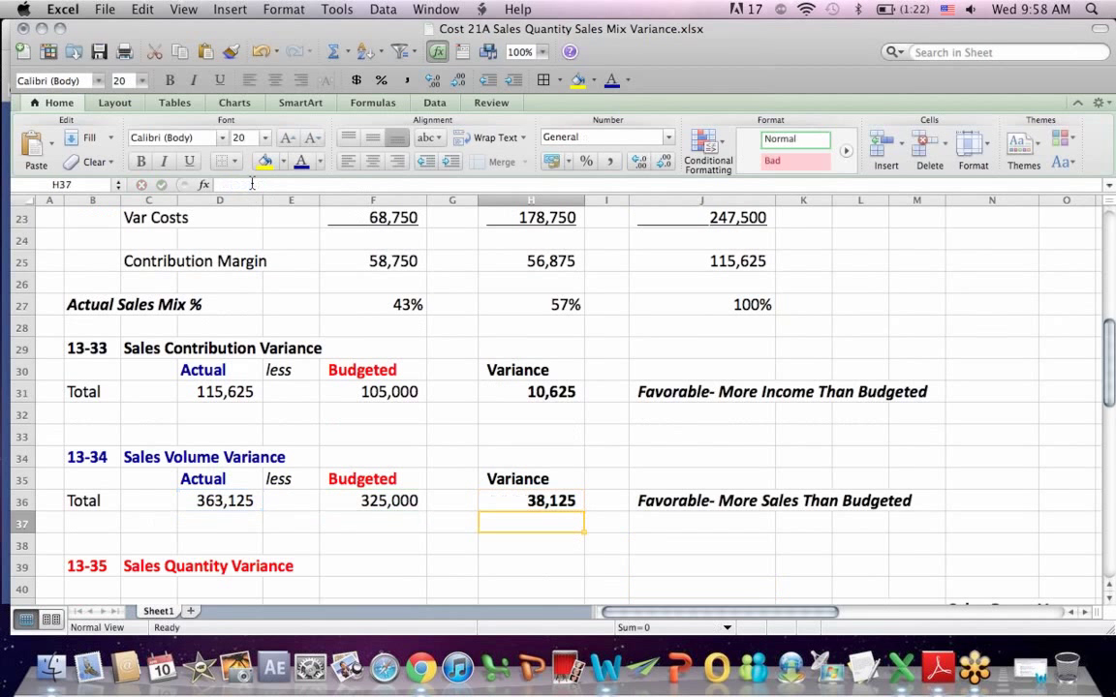
pyautogui.click(532, 502)
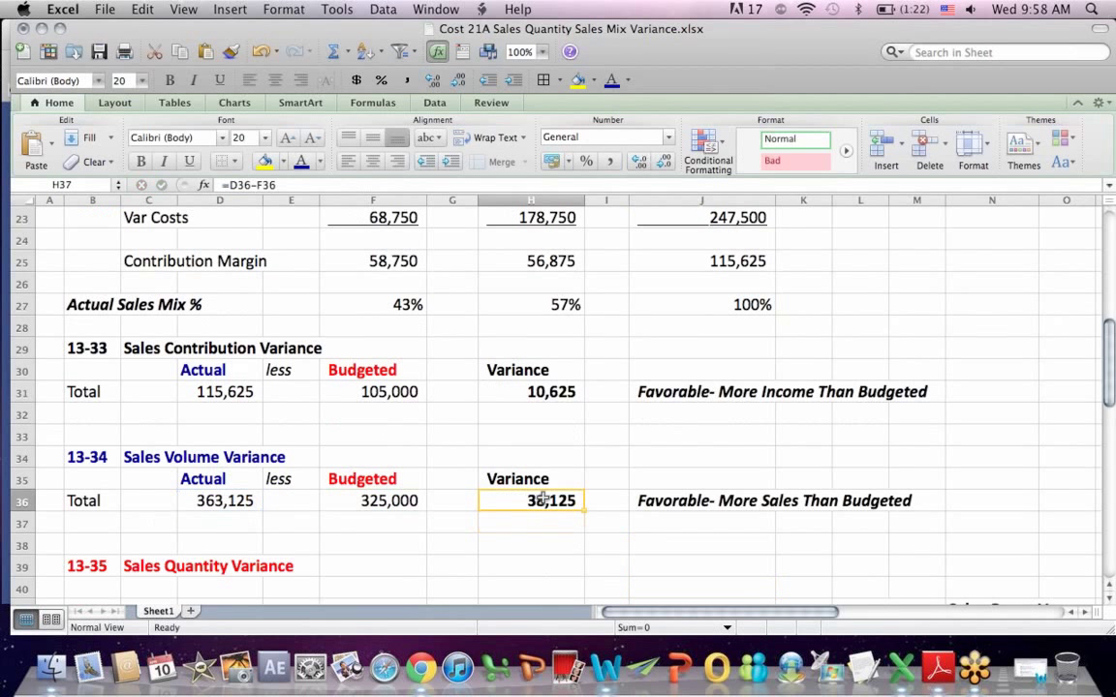
pyautogui.click(671, 499)
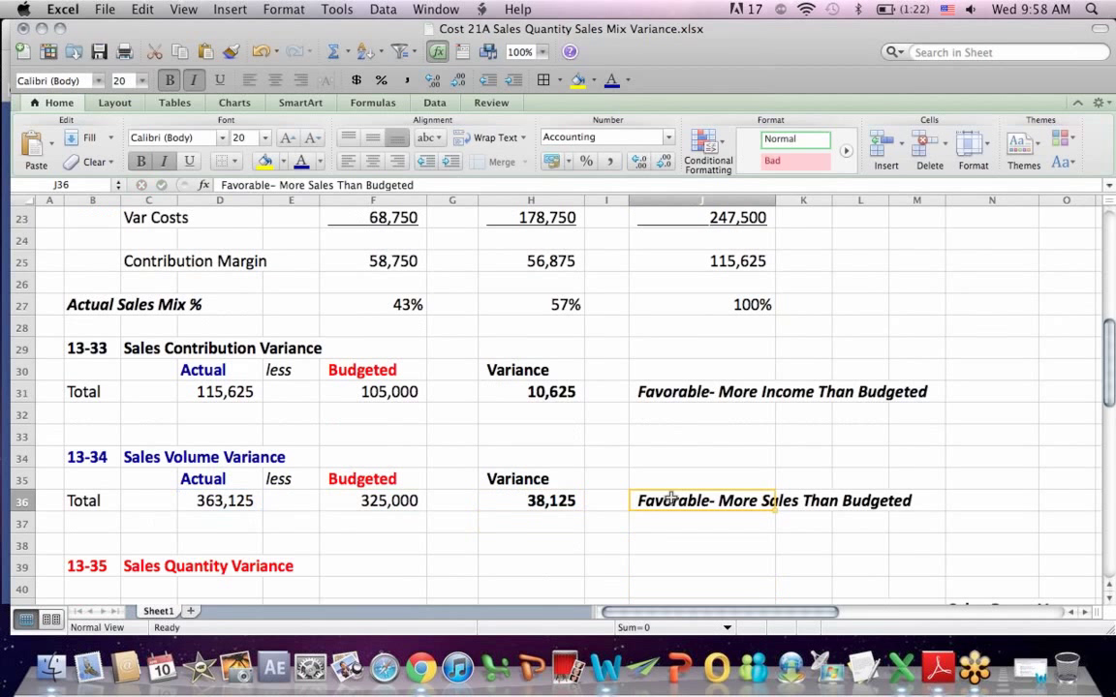
pyautogui.click(229, 538)
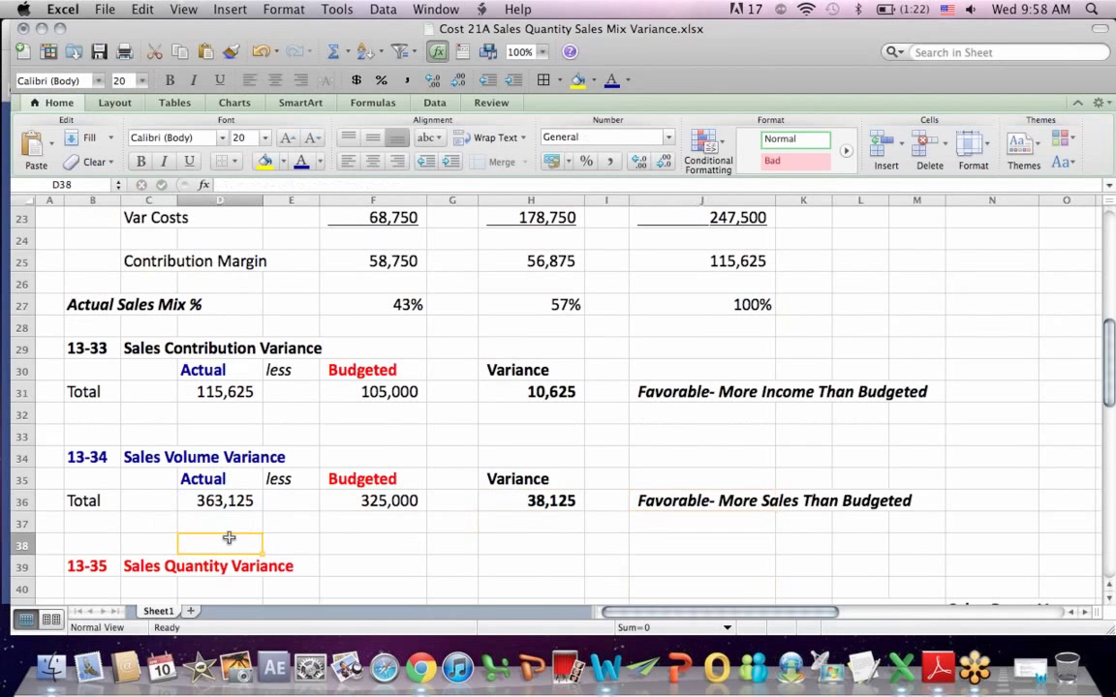
# Move down to the Sales Quantity and Sales Mix Variance sections
pyautogui.press('Down')
pyautogui.press('Down')
pyautogui.press('Down')
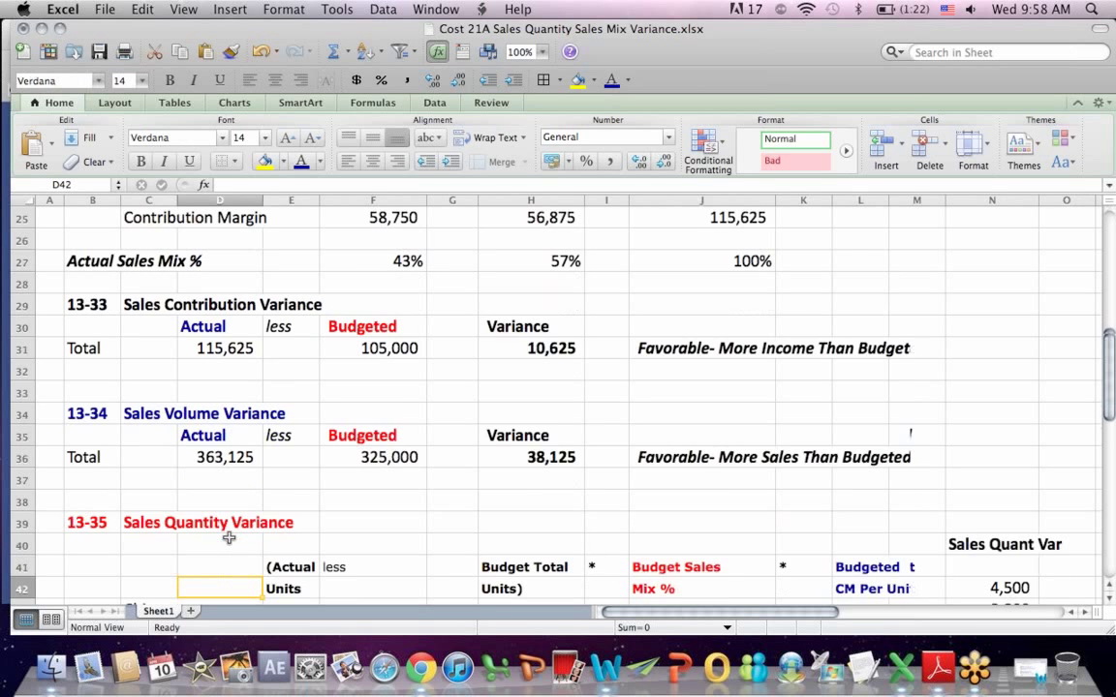
pyautogui.press('Down')
pyautogui.press('Down')
pyautogui.press('Down')
pyautogui.press('Down')
pyautogui.press('Down')
pyautogui.press('Down')
pyautogui.press('Down')
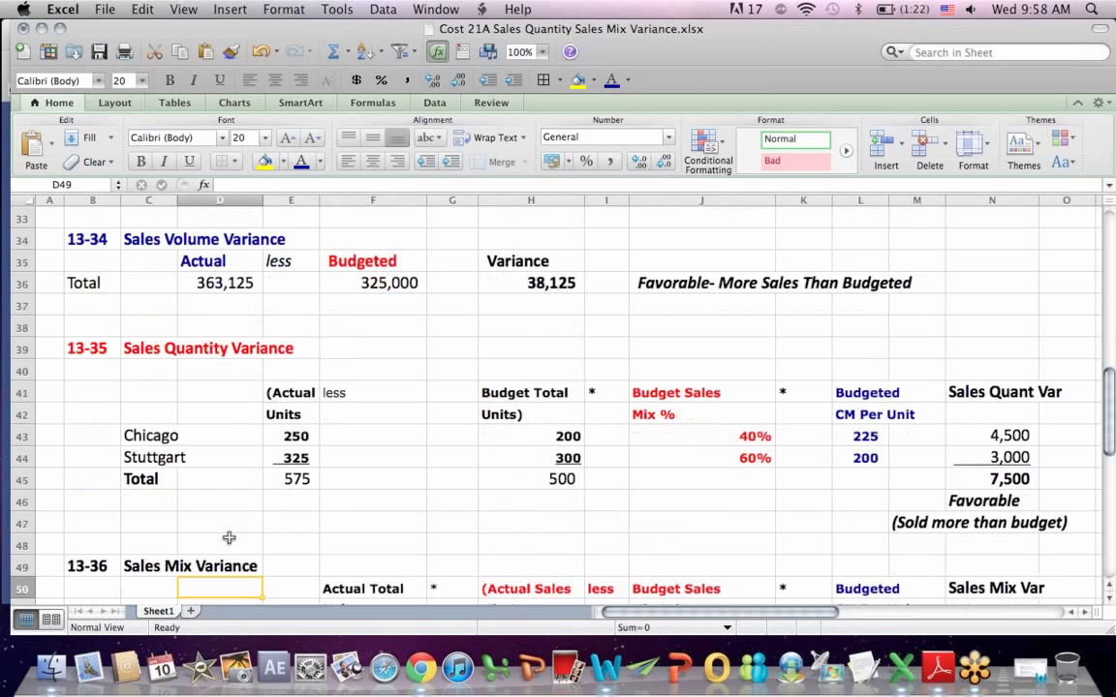
pyautogui.press('Down')
pyautogui.press('Down')
pyautogui.press('Down')
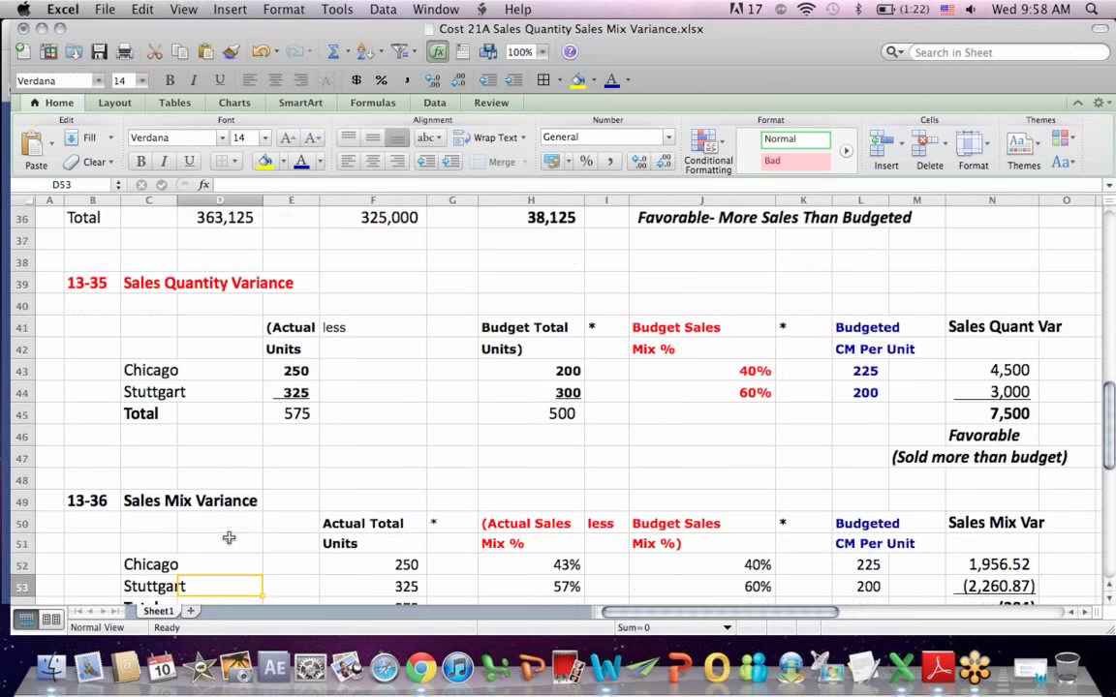
pyautogui.press('Down')
pyautogui.press('Down')
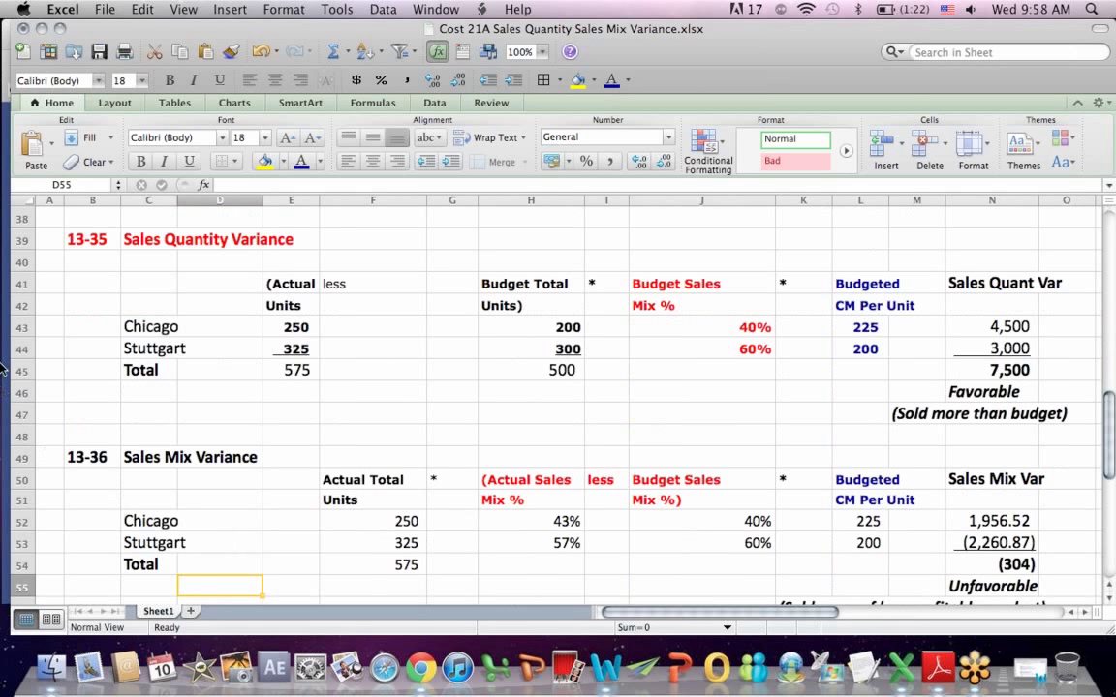
# Highlight the quantity variance parts: actual less budget units, Budget Sales Mix %, Budgeted CM Per Unit
pyautogui.moveTo(148, 238); pyautogui.dragTo(365, 238)
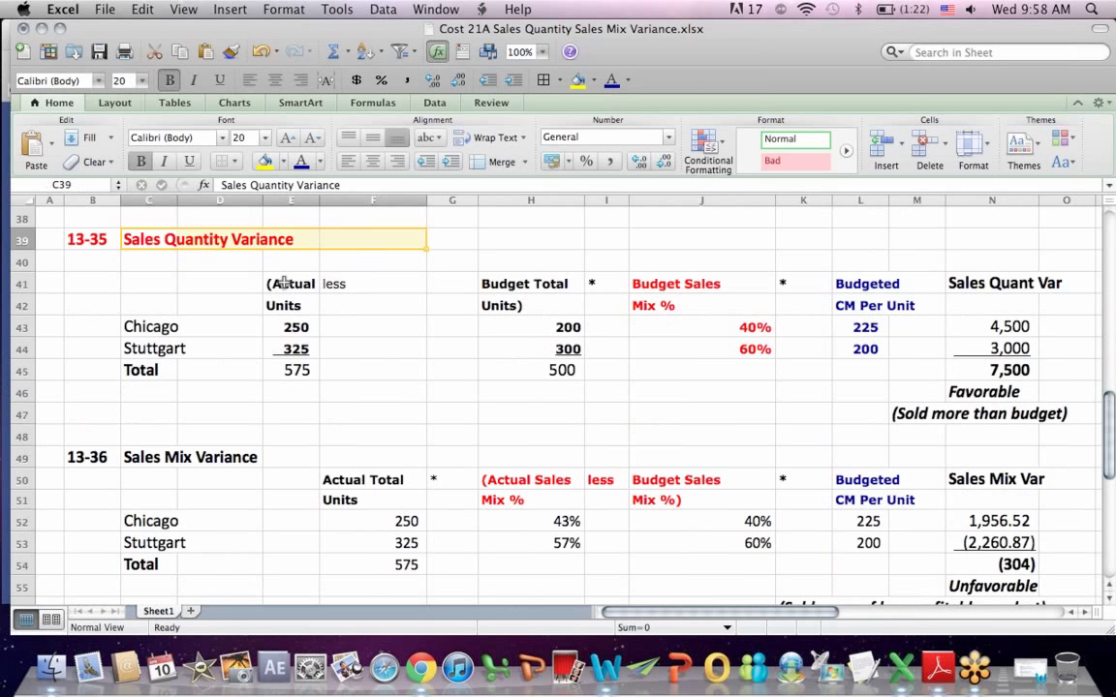
pyautogui.moveTo(284, 283); pyautogui.dragTo(562, 317)
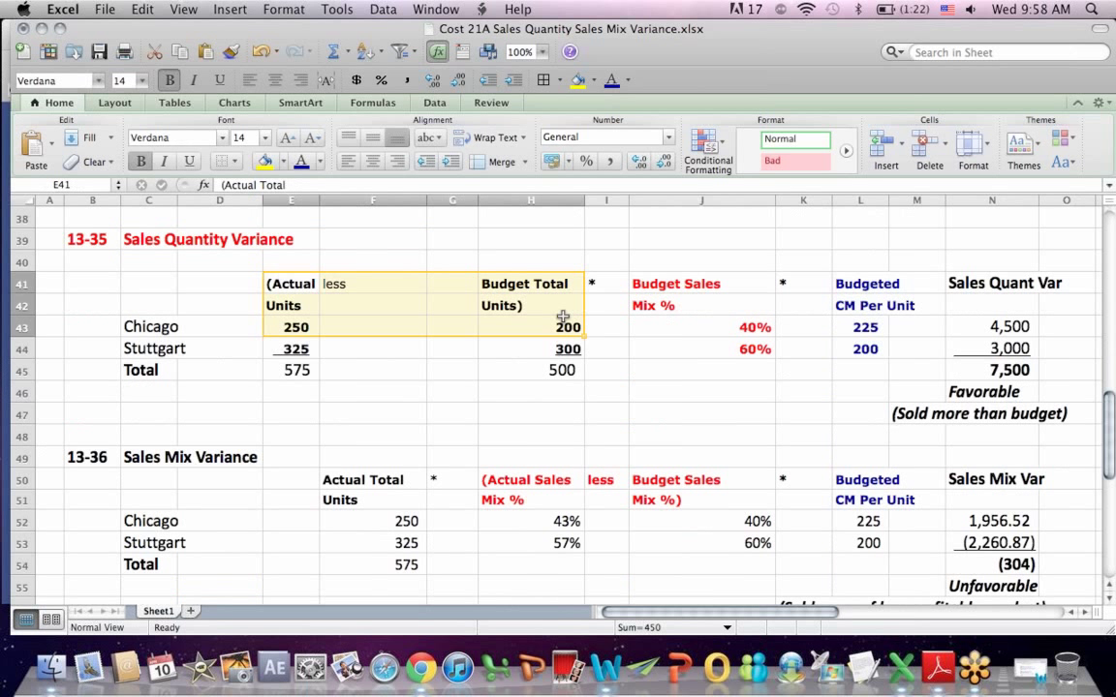
pyautogui.click(563, 319)
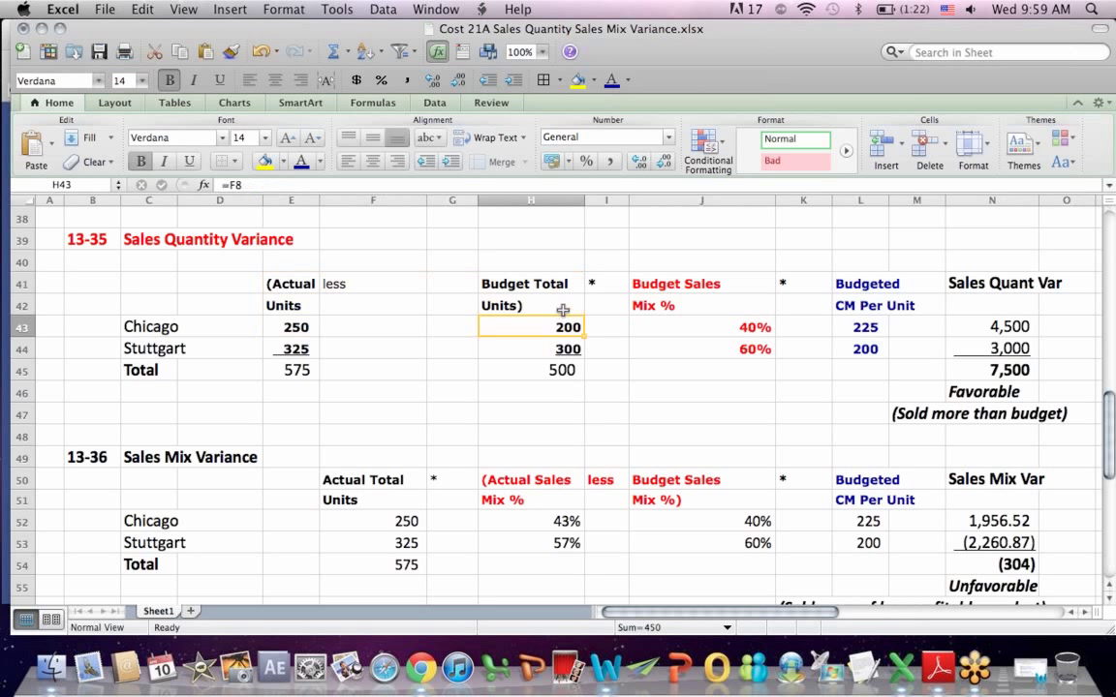
pyautogui.click(650, 214)
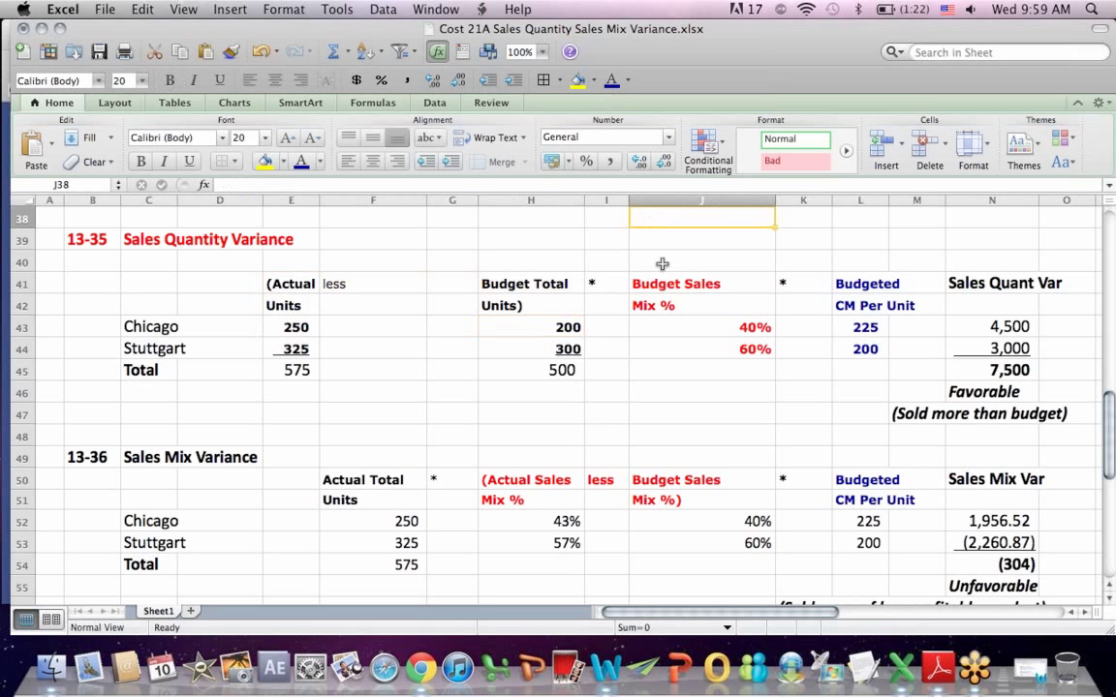
pyautogui.moveTo(699, 284); pyautogui.dragTo(712, 308)
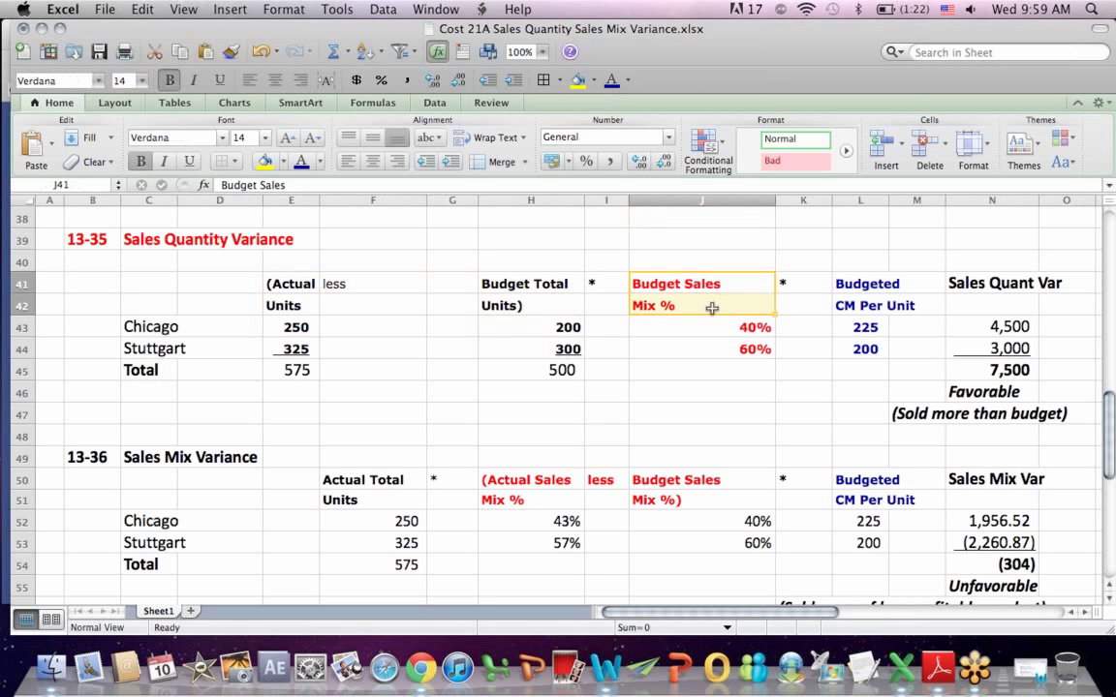
pyautogui.click(899, 284)
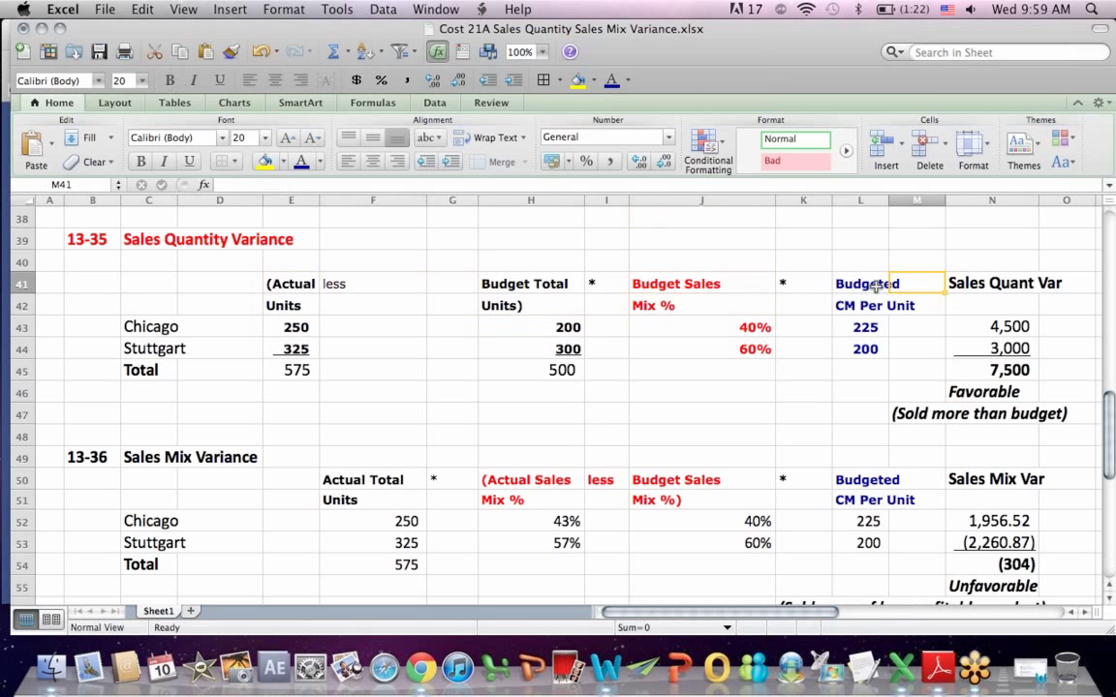
pyautogui.moveTo(877, 283); pyautogui.dragTo(899, 294)
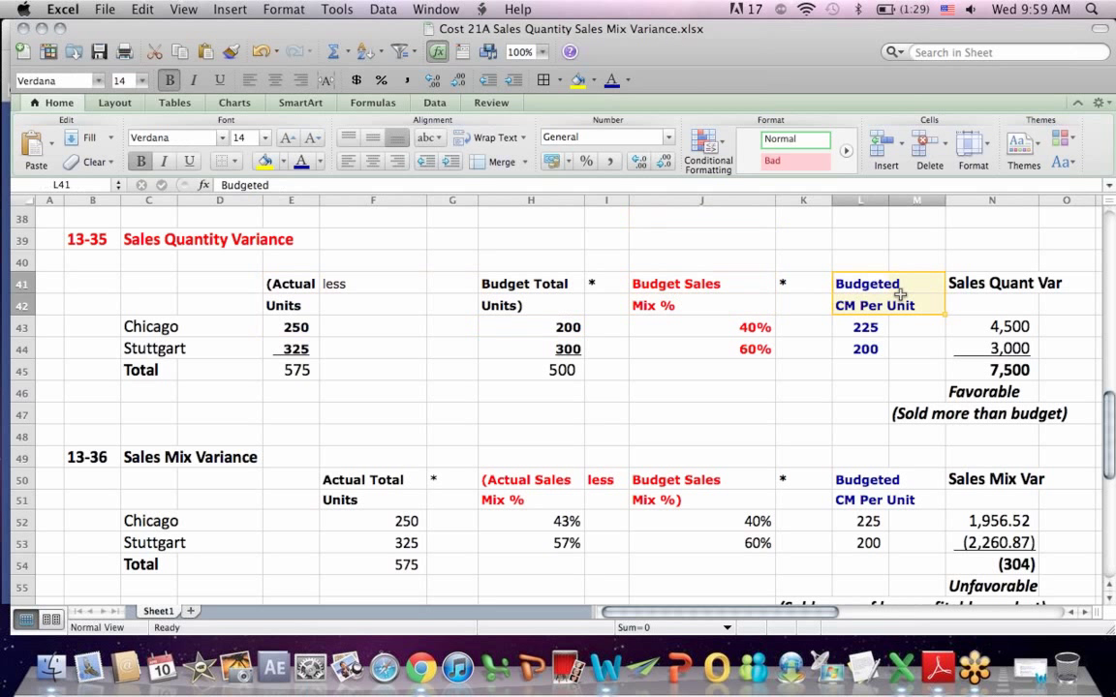
pyautogui.click(548, 230)
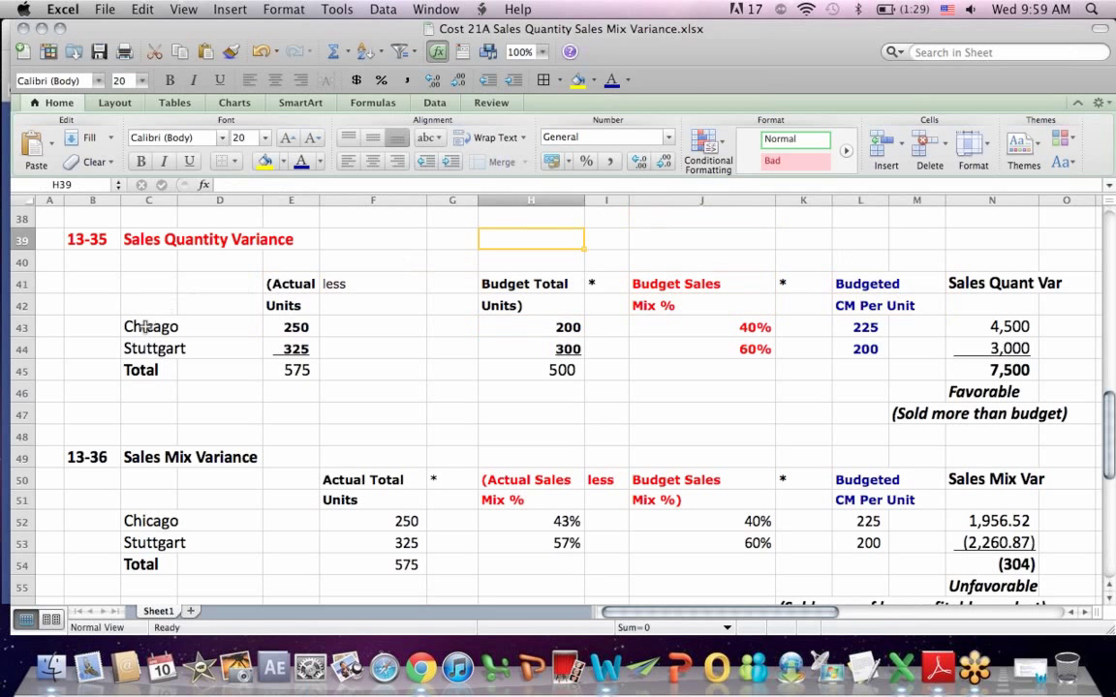
# Trace Chicago's 250 and 200 units, 40% mix and 225 CM into its 4,500 variance formula
pyautogui.moveTo(145, 327); pyautogui.dragTo(203, 339)
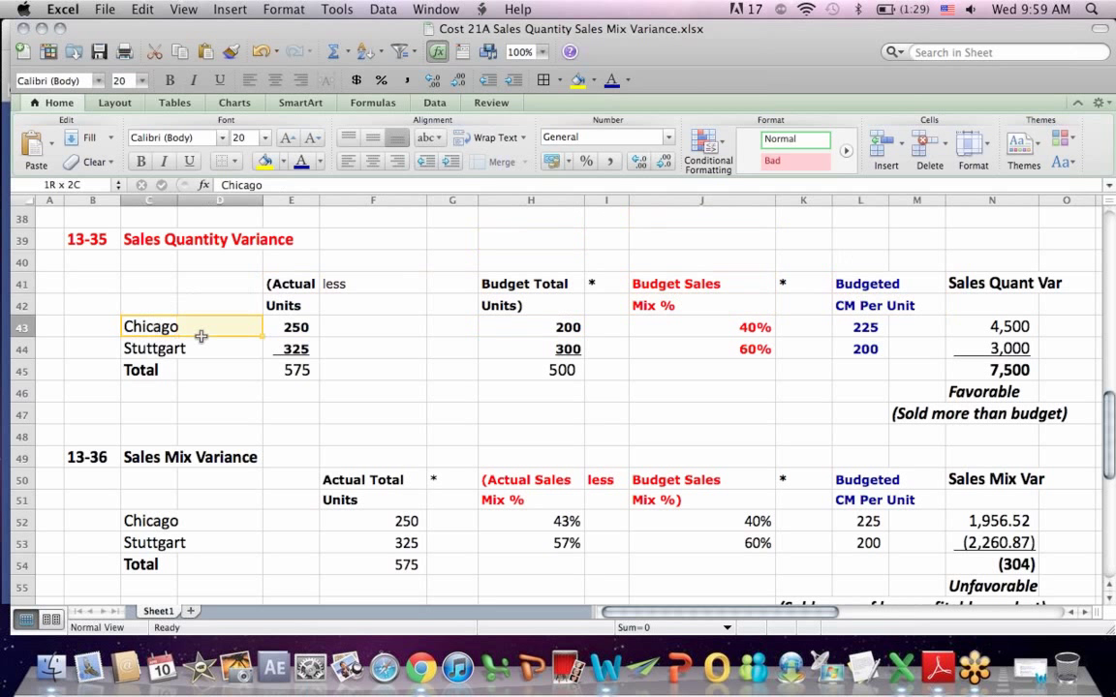
pyautogui.click(138, 374)
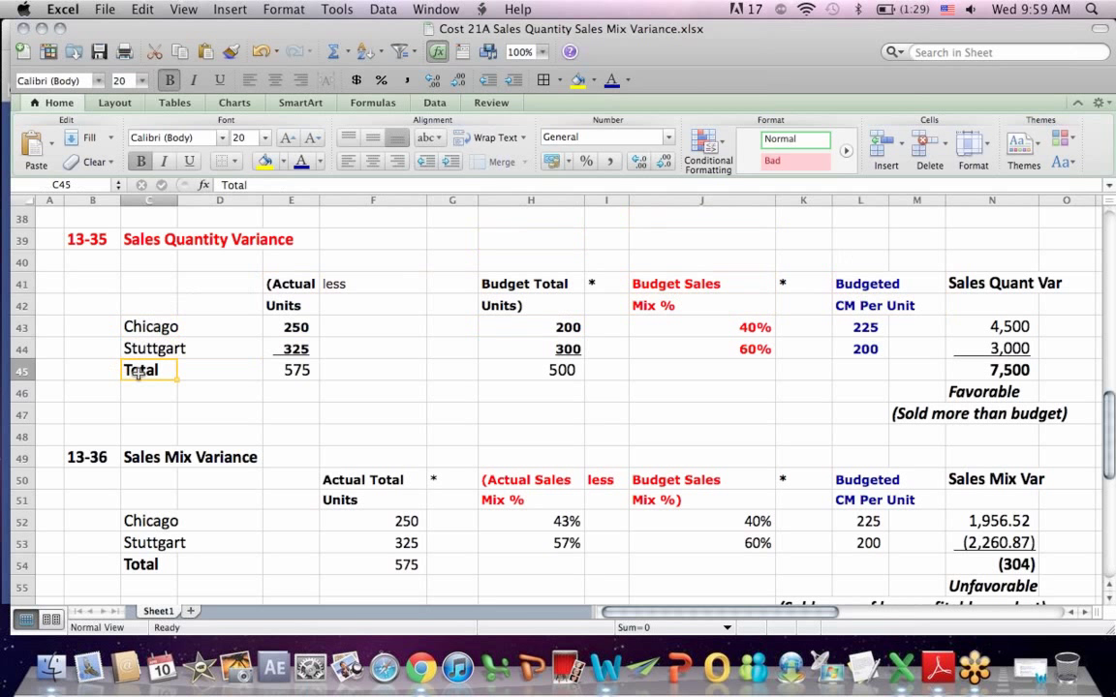
pyautogui.click(151, 328)
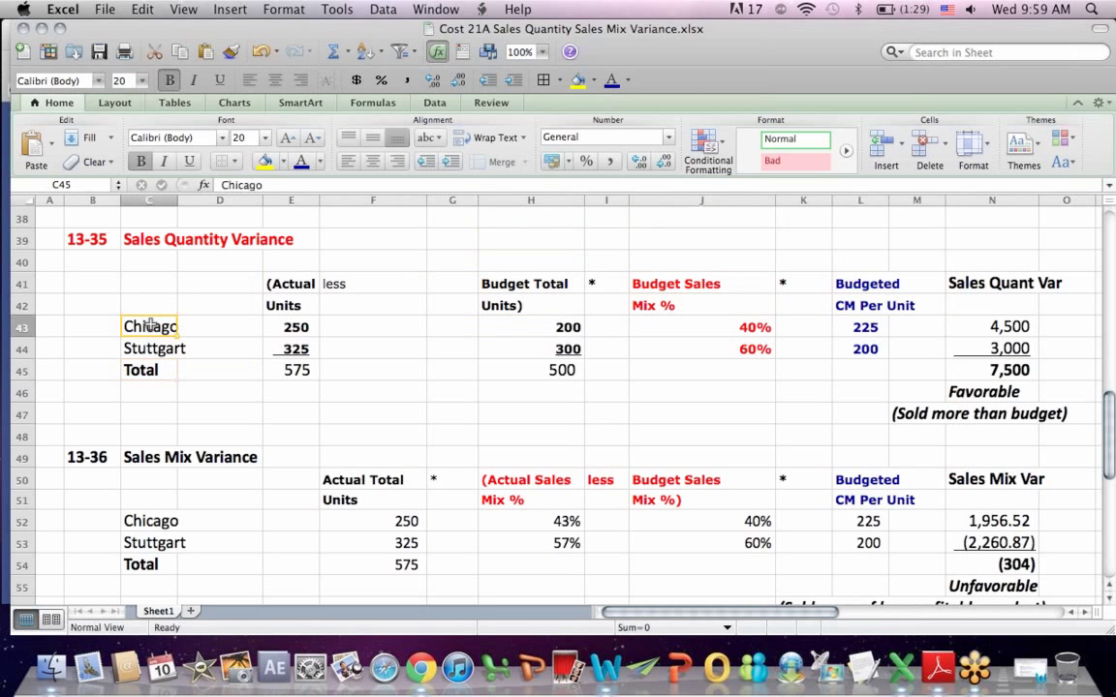
pyautogui.click(286, 327)
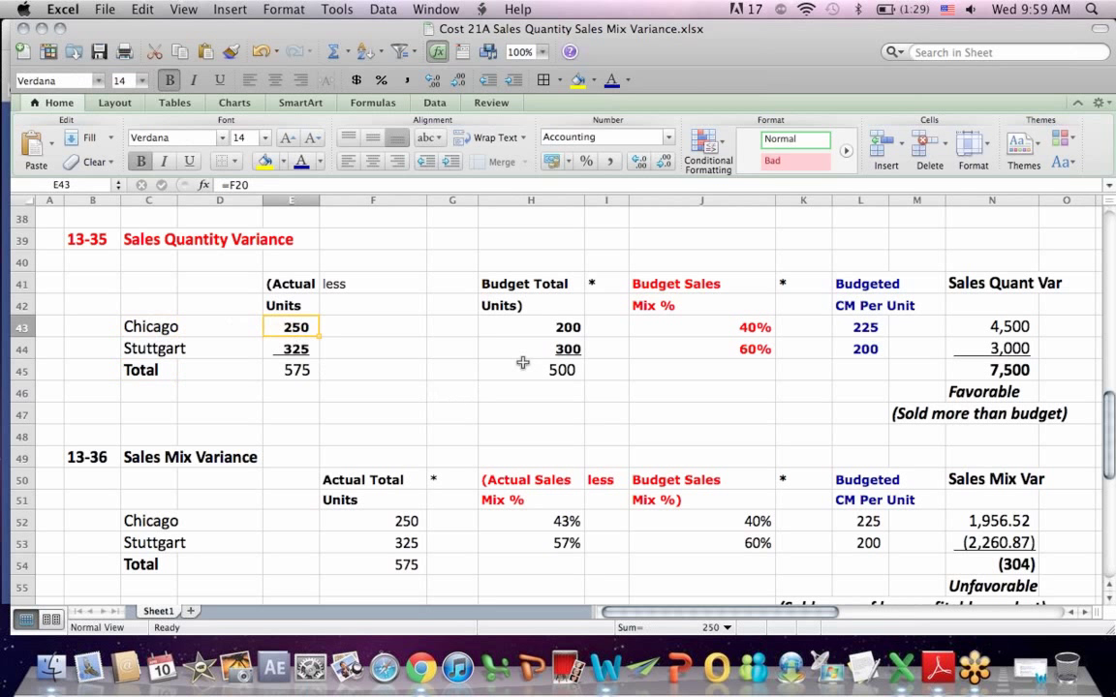
pyautogui.click(556, 326)
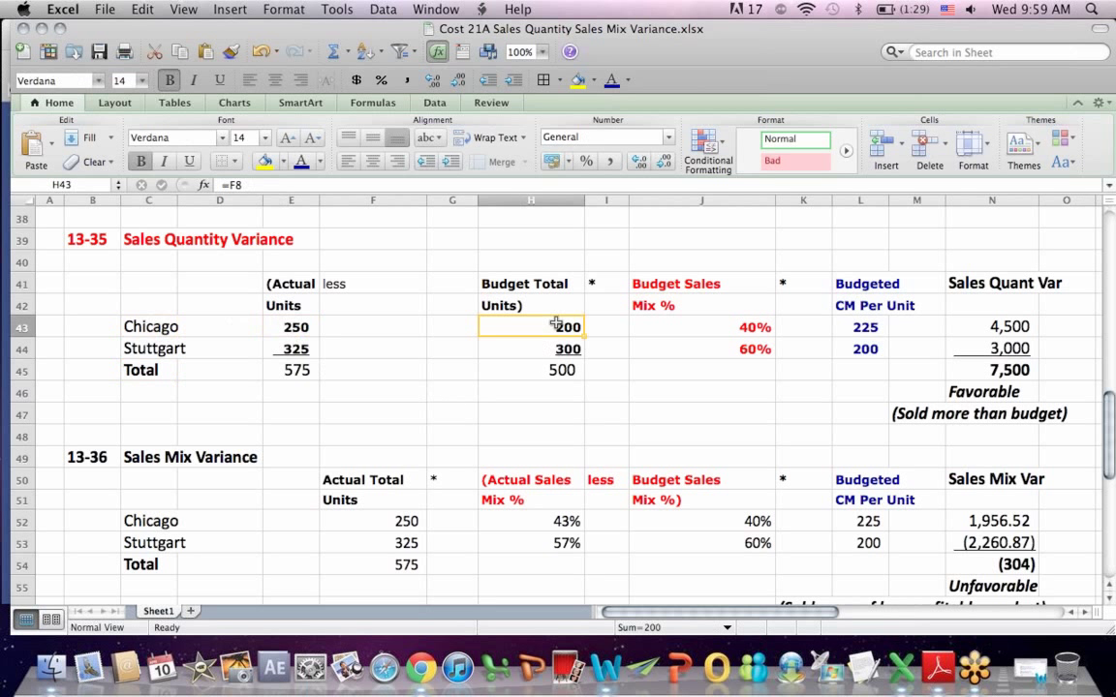
pyautogui.click(731, 328)
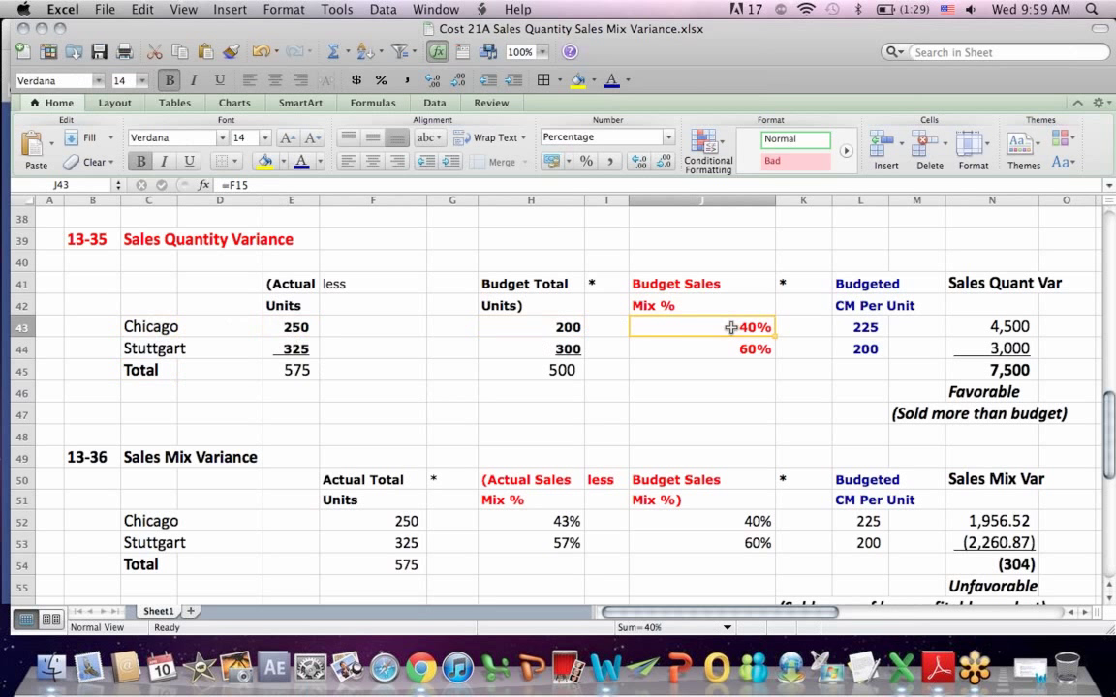
pyautogui.click(859, 327)
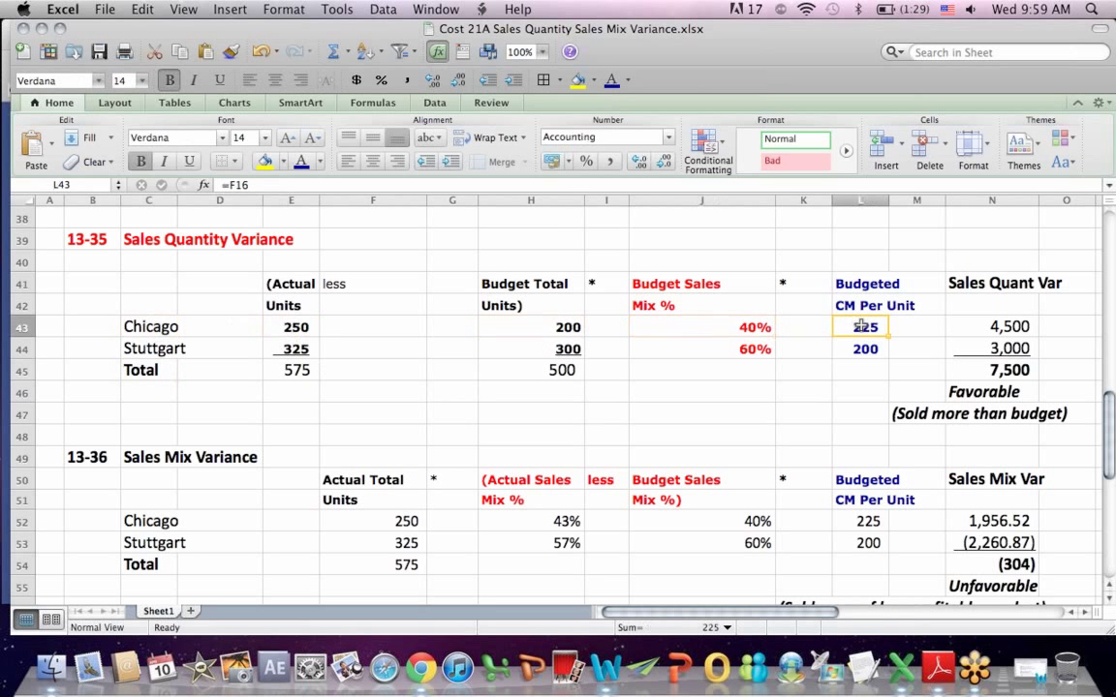
pyautogui.click(982, 329)
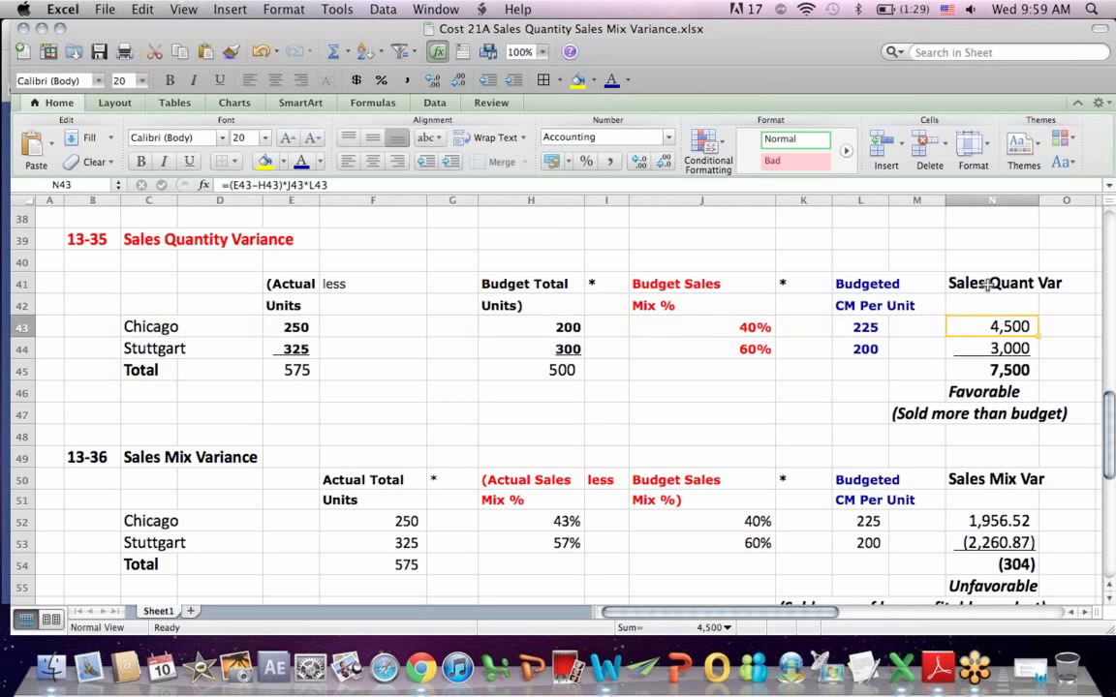
pyautogui.click(986, 284)
pyautogui.click(1001, 326)
pyautogui.click(291, 184)
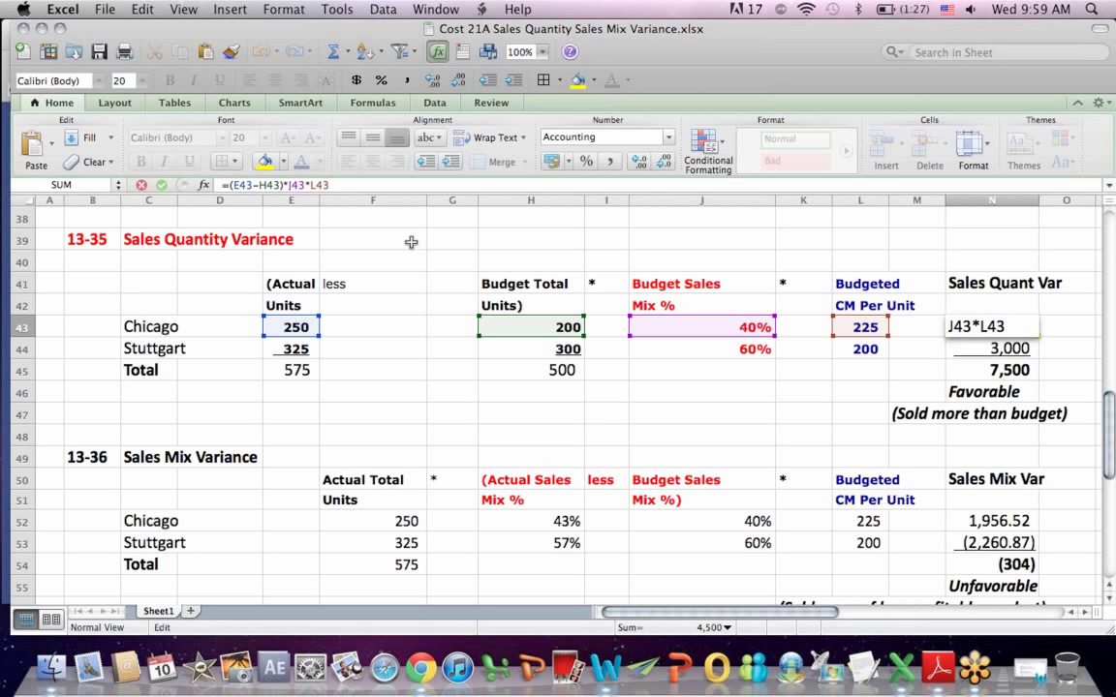
pyautogui.press('Return')
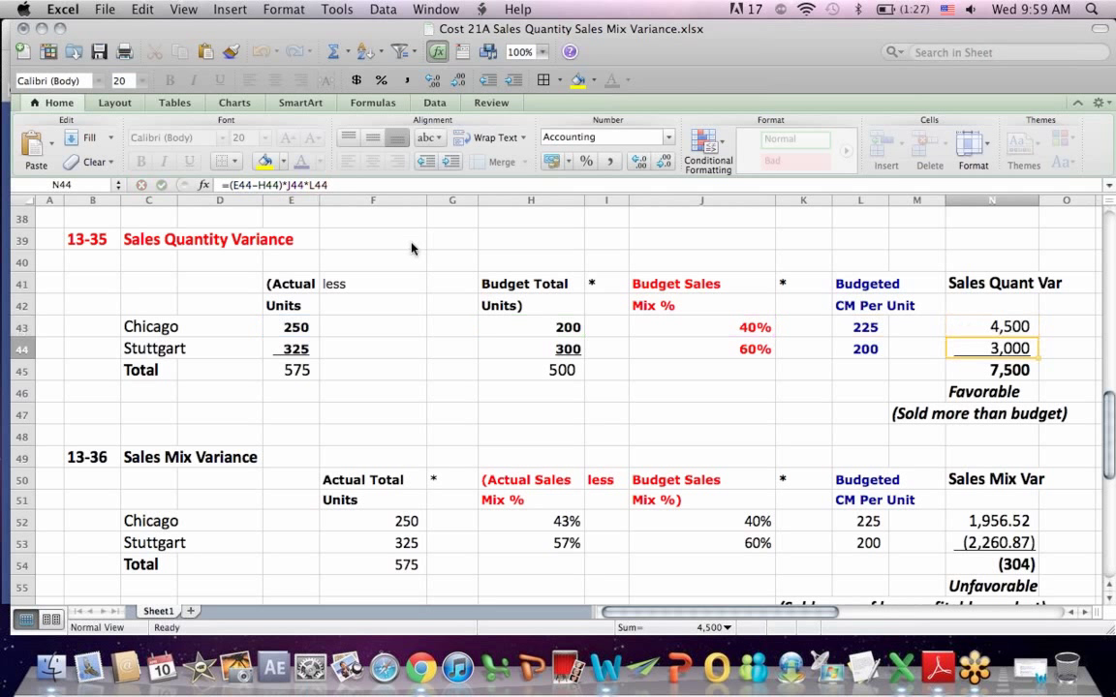
pyautogui.press('Return')
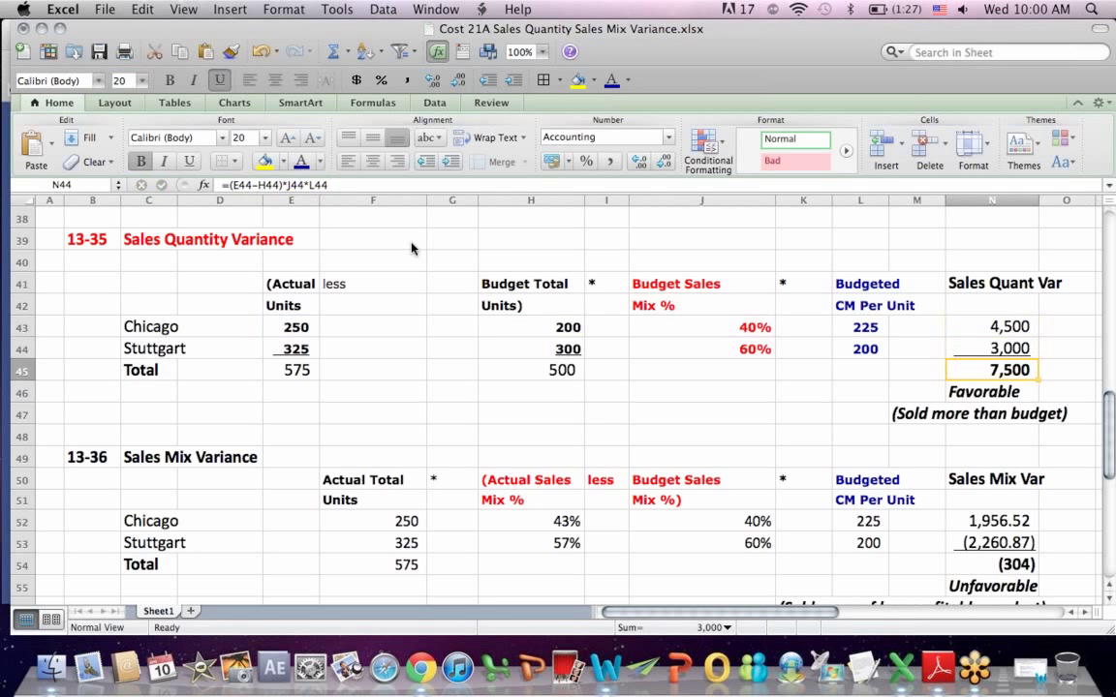
pyautogui.click(585, 598)
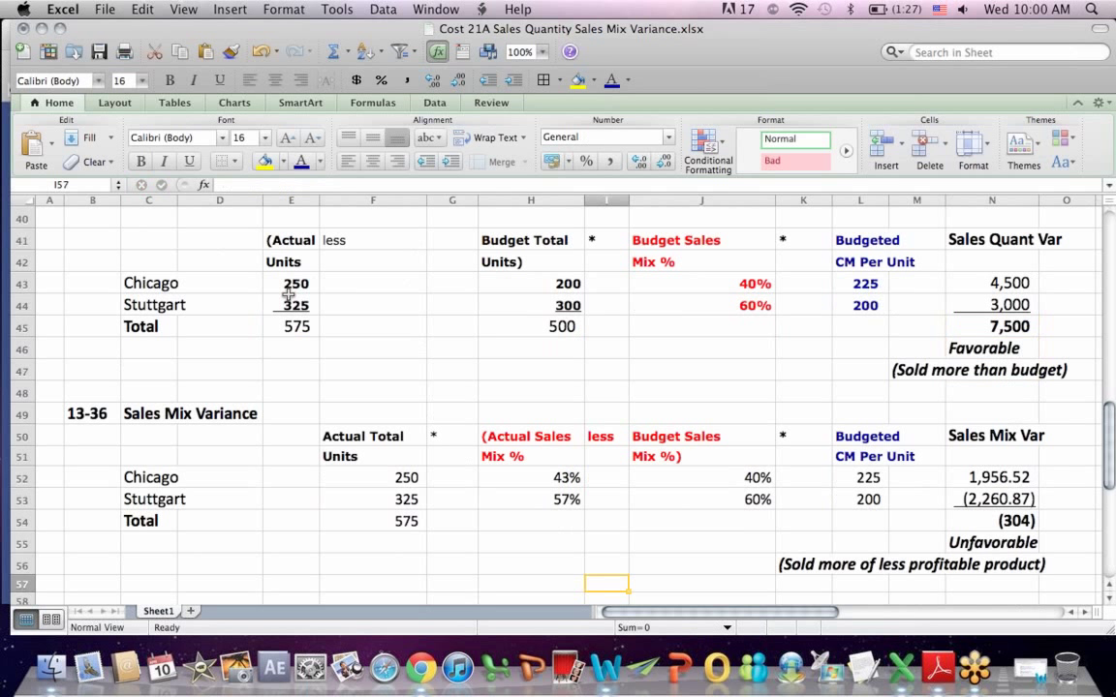
pyautogui.click(951, 301)
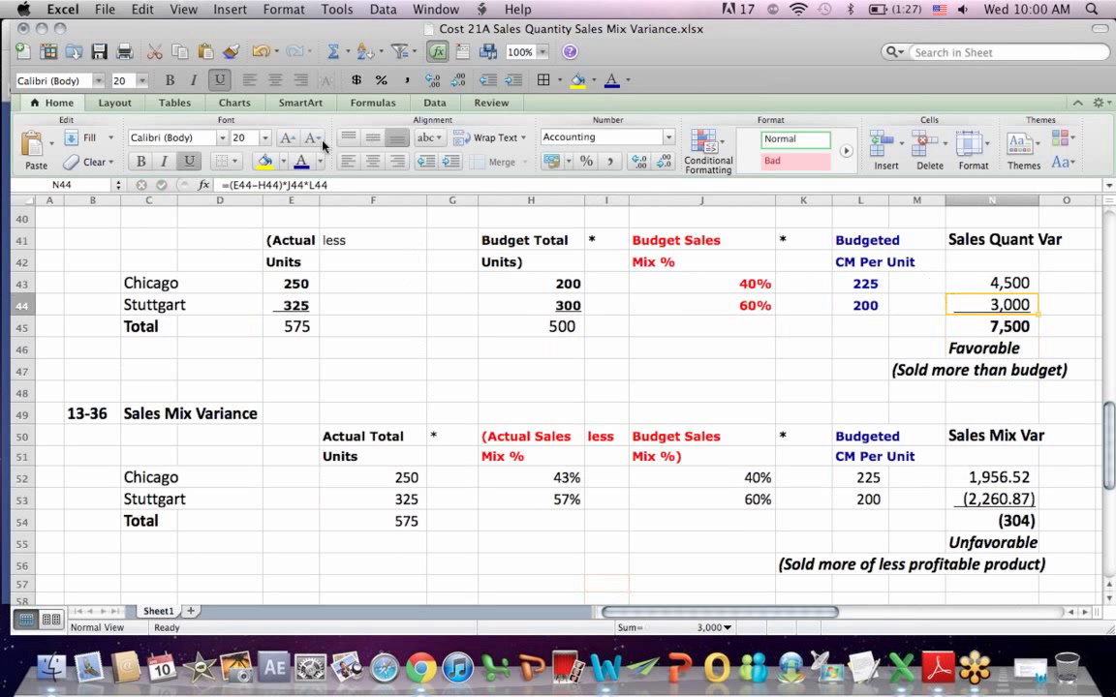
pyautogui.click(284, 184)
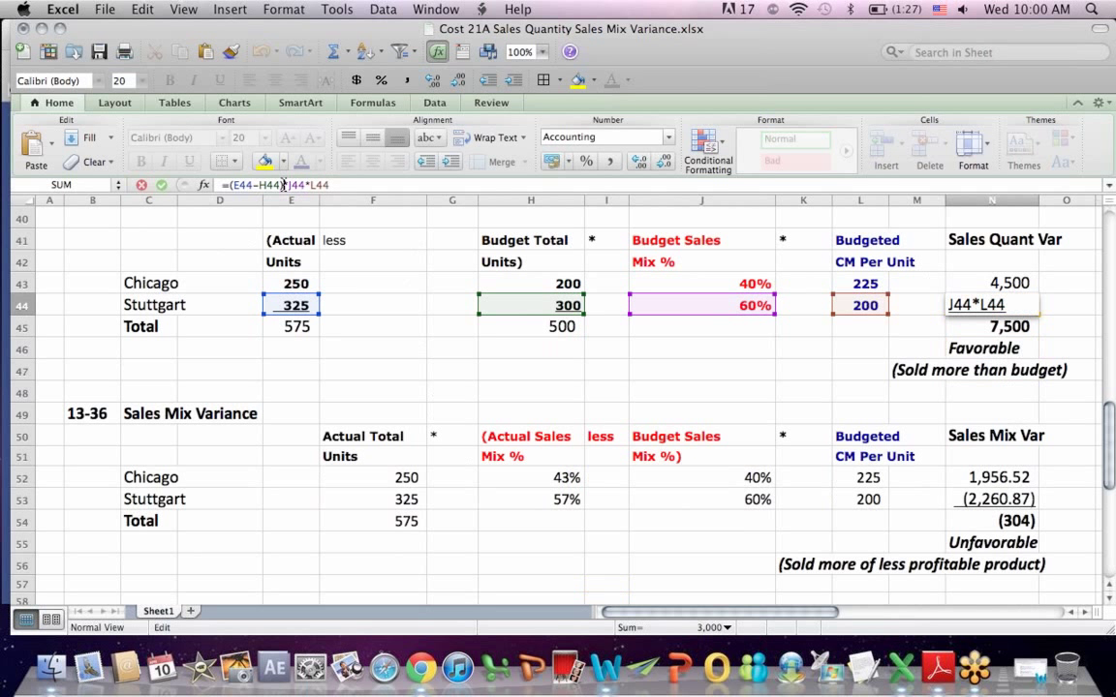
pyautogui.press('Return')
pyautogui.press('Return')
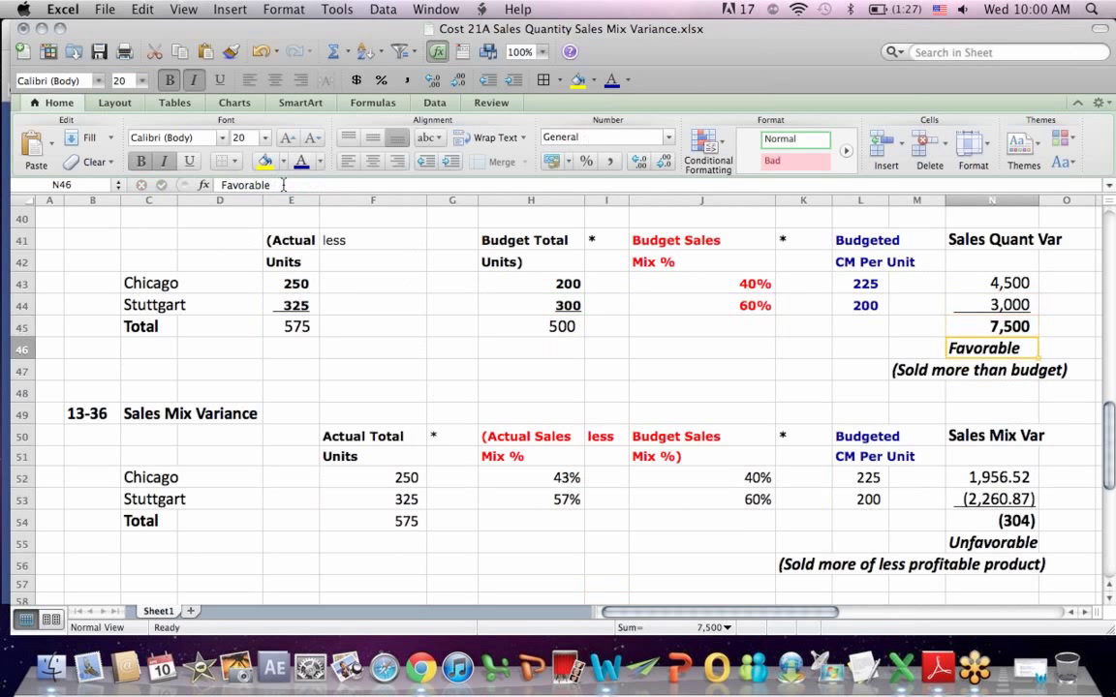
pyautogui.click(541, 584)
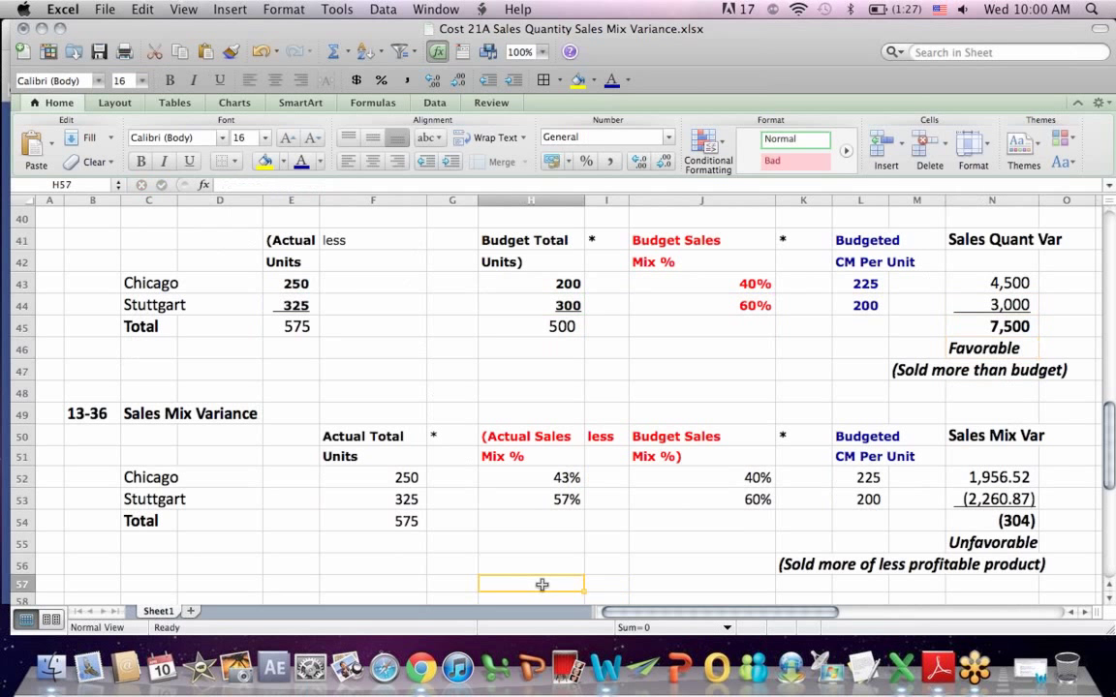
pyautogui.press('Down')
pyautogui.press('Down')
pyautogui.press('Down')
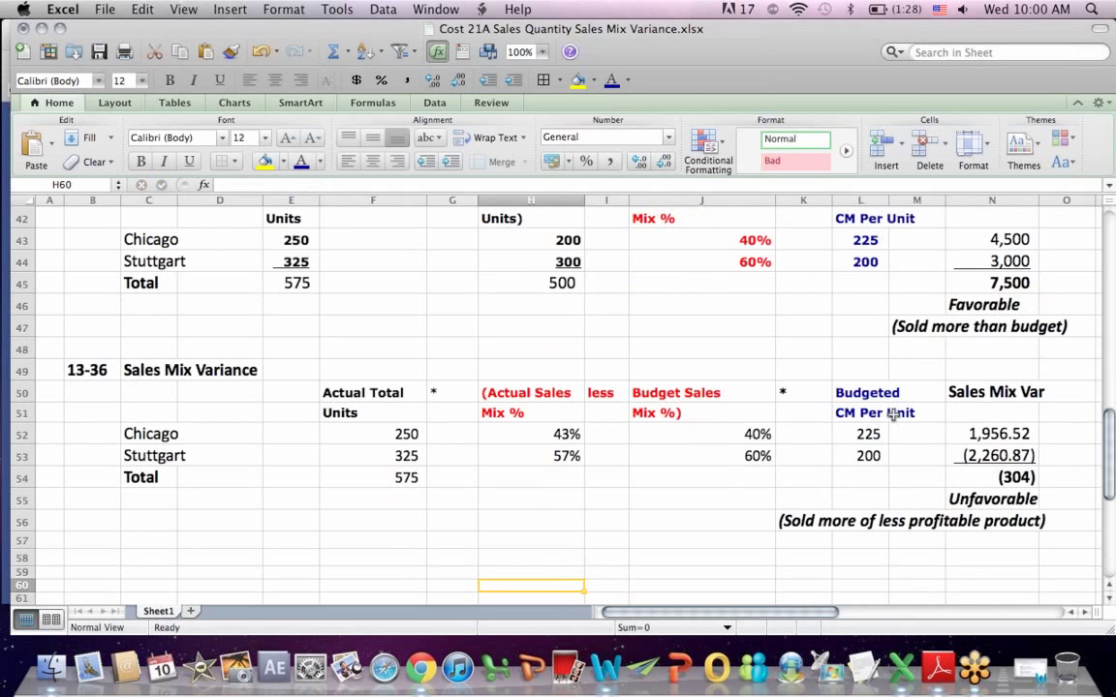
pyautogui.click(299, 283)
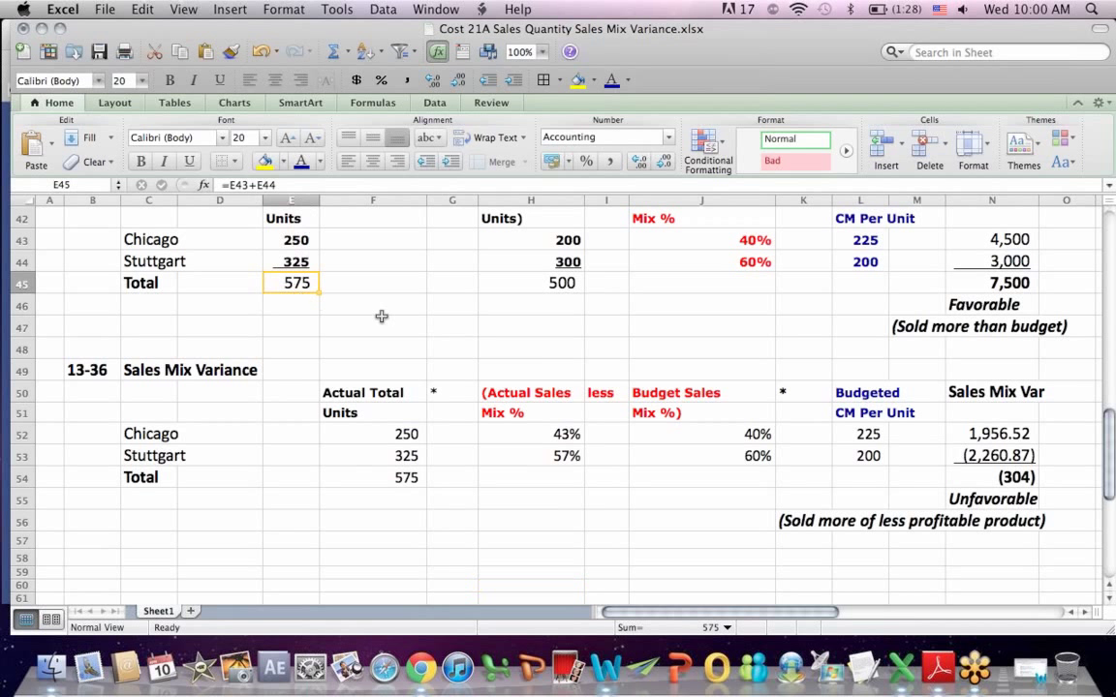
pyautogui.click(552, 282)
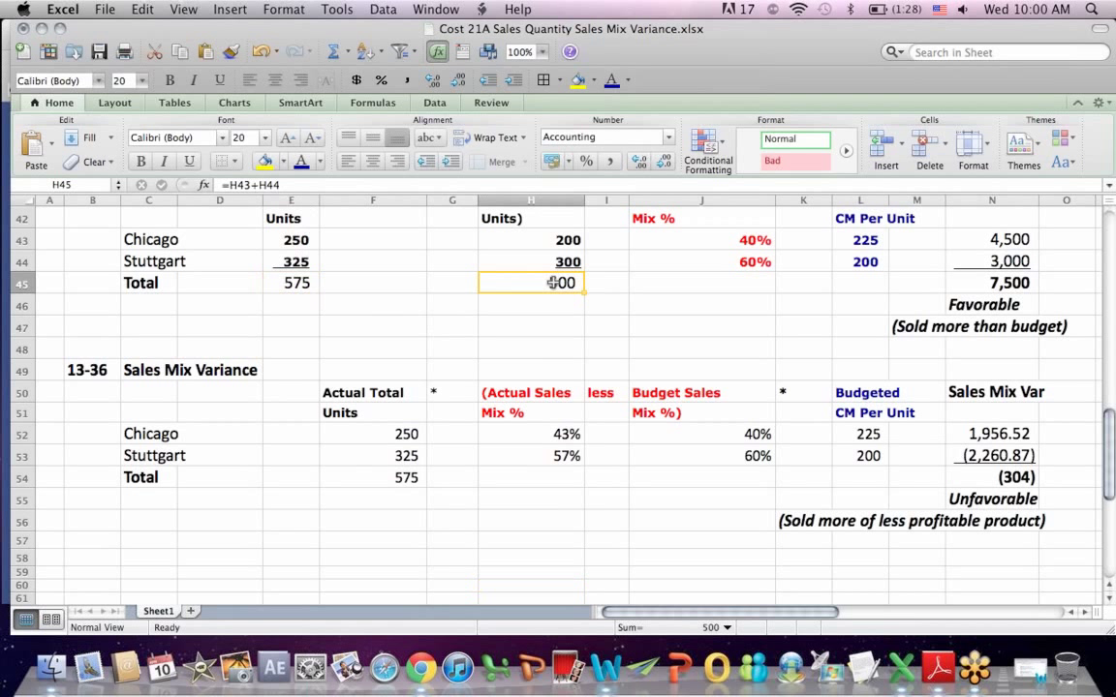
pyautogui.click(1015, 283)
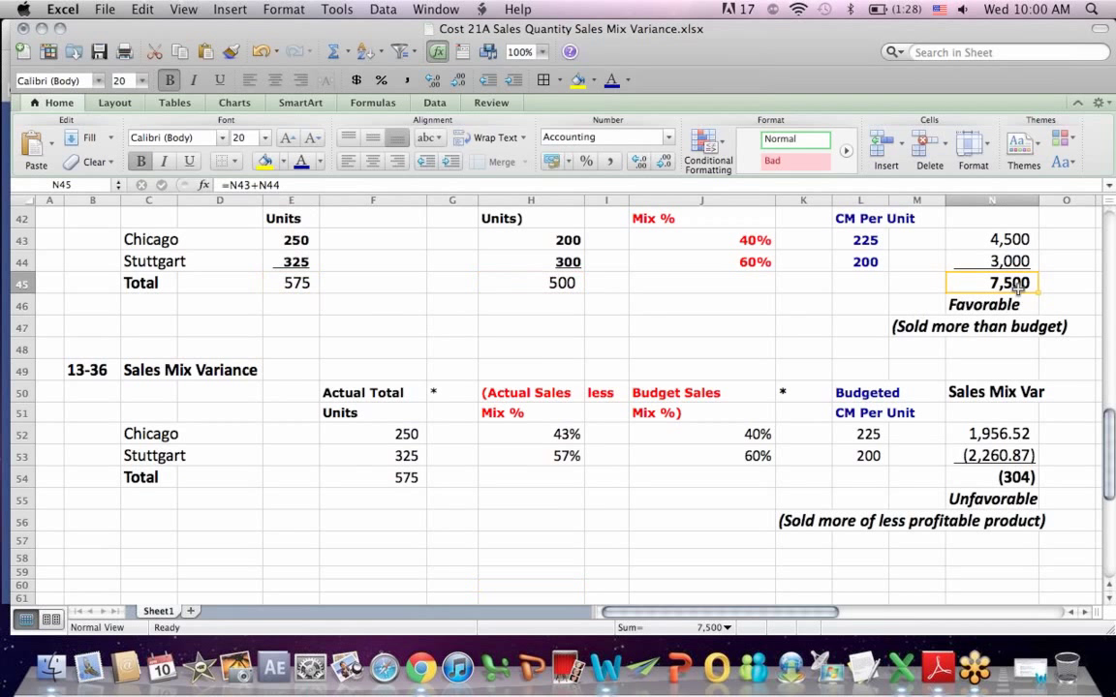
pyautogui.moveTo(866, 325); pyautogui.dragTo(1065, 327)
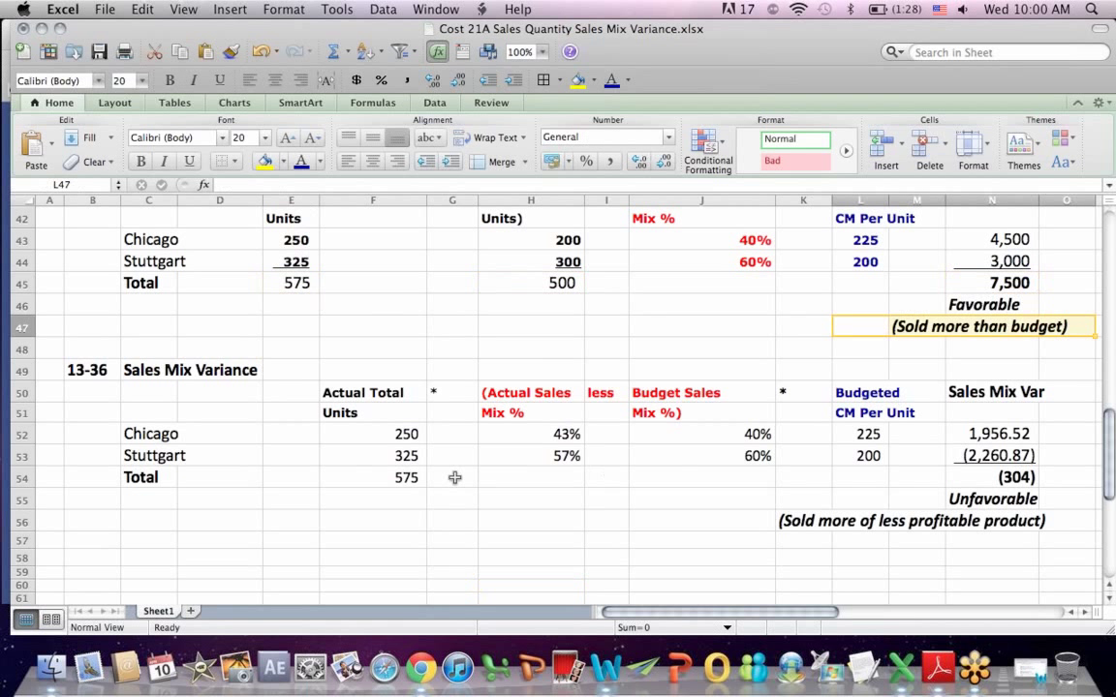
pyautogui.click(455, 509)
pyautogui.press('Down')
pyautogui.press('Down')
pyautogui.press('Down')
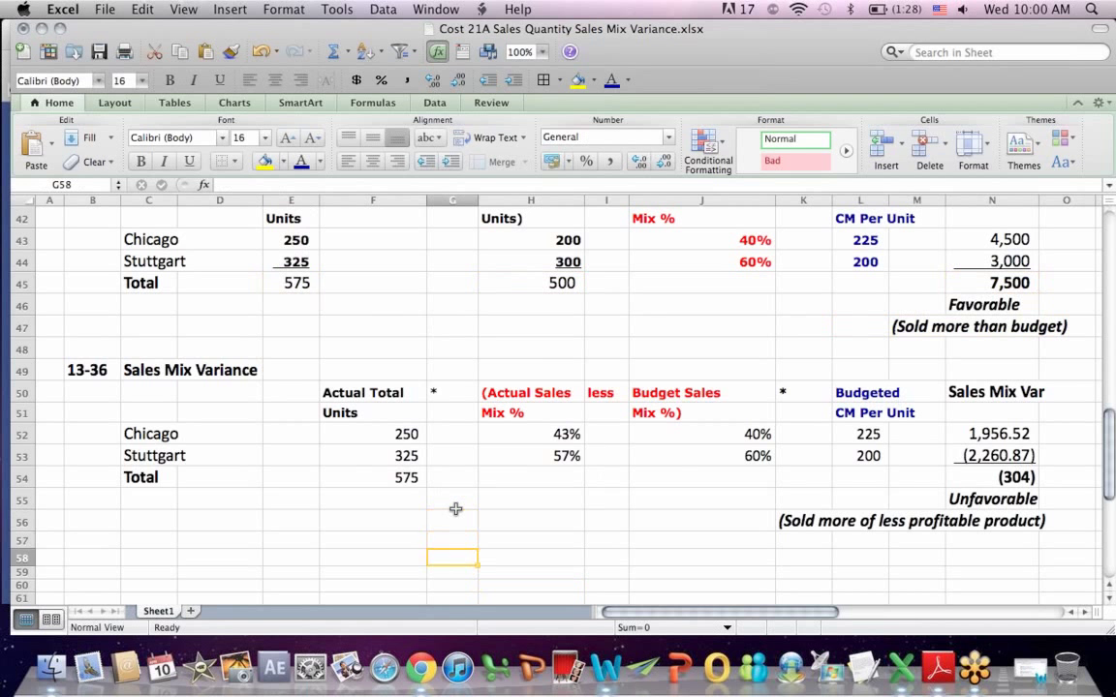
pyautogui.press('Down')
pyautogui.press('Down')
pyautogui.press('Down')
pyautogui.press('Down')
pyautogui.press('Down')
pyautogui.press('Down')
pyautogui.press('Down')
pyautogui.press('Down')
pyautogui.press('Down')
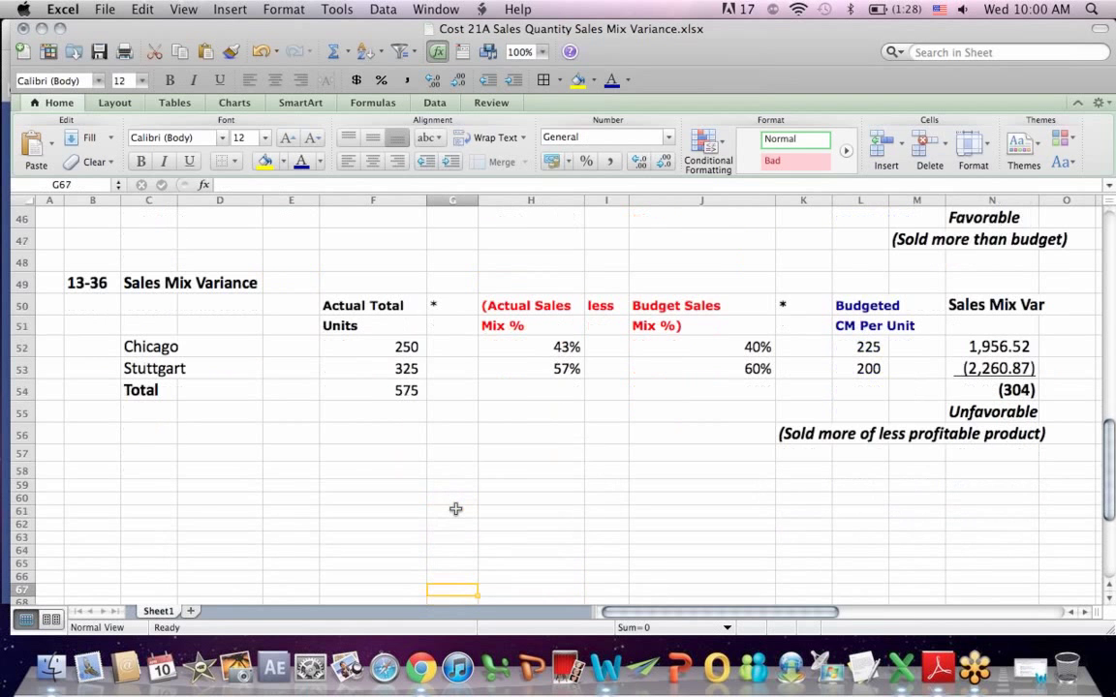
pyautogui.press('Down')
pyautogui.press('Down')
pyautogui.press('Down')
pyautogui.press('Down')
pyautogui.press('Down')
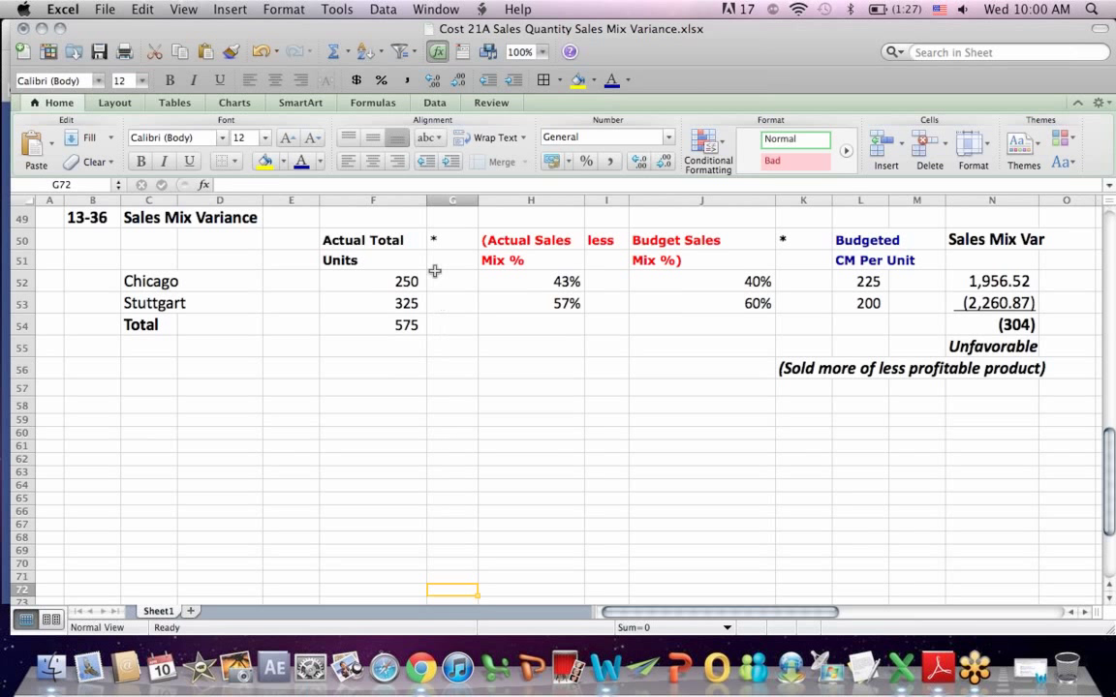
pyautogui.moveTo(367, 242); pyautogui.dragTo(395, 336)
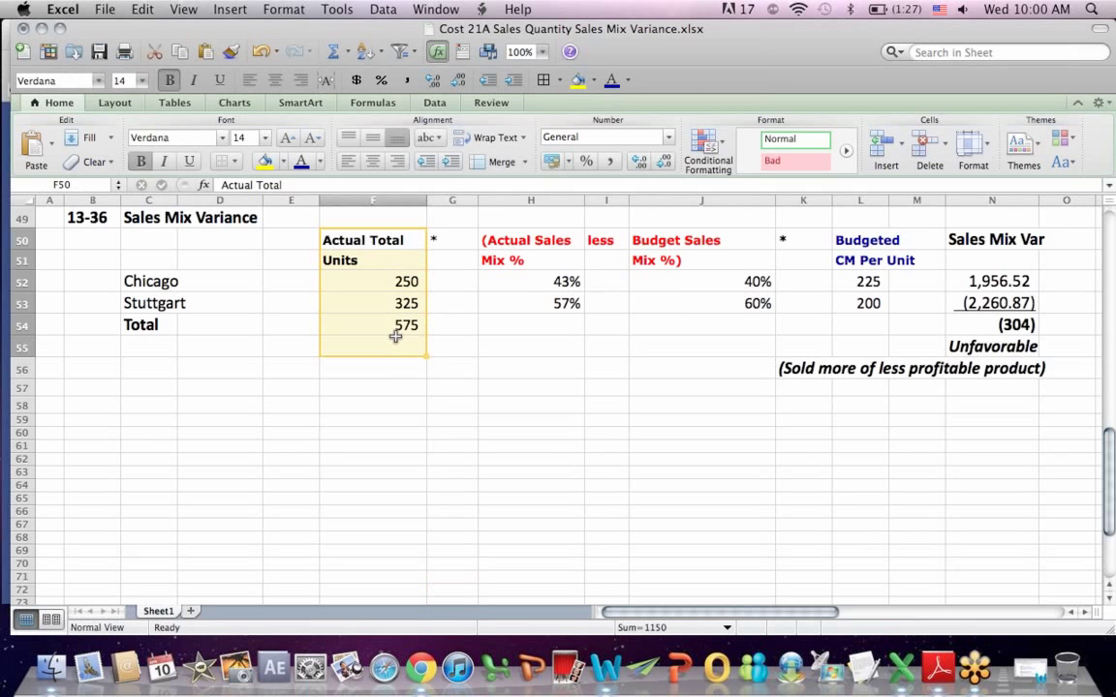
pyautogui.click(547, 345)
pyautogui.moveTo(523, 250); pyautogui.dragTo(720, 318)
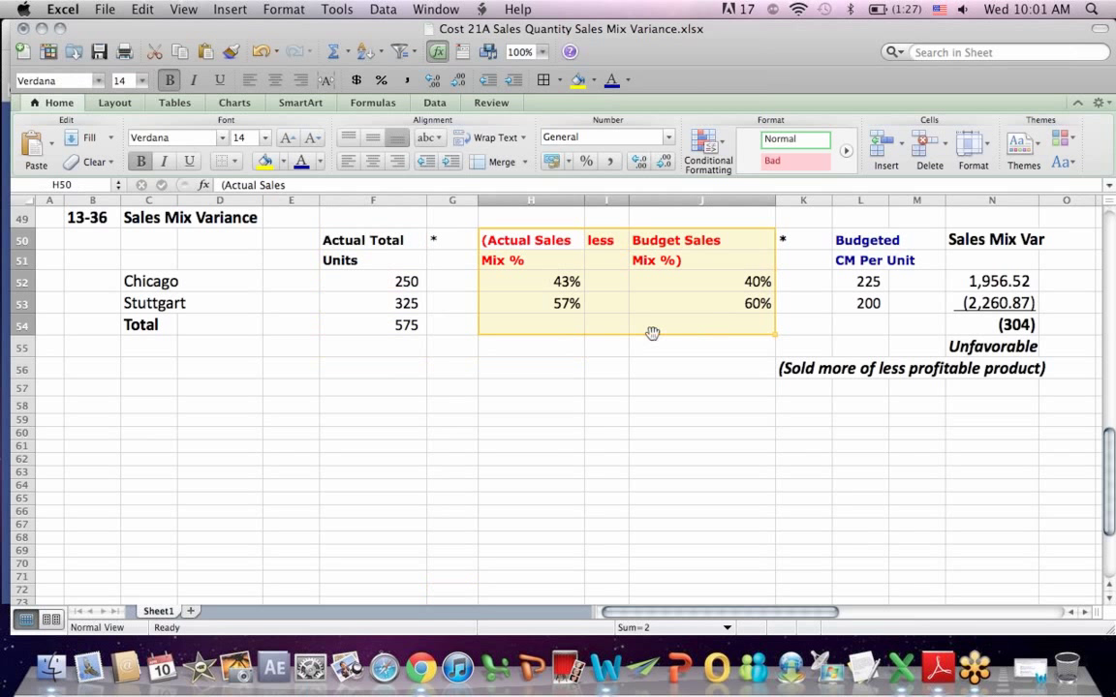
pyautogui.click(443, 345)
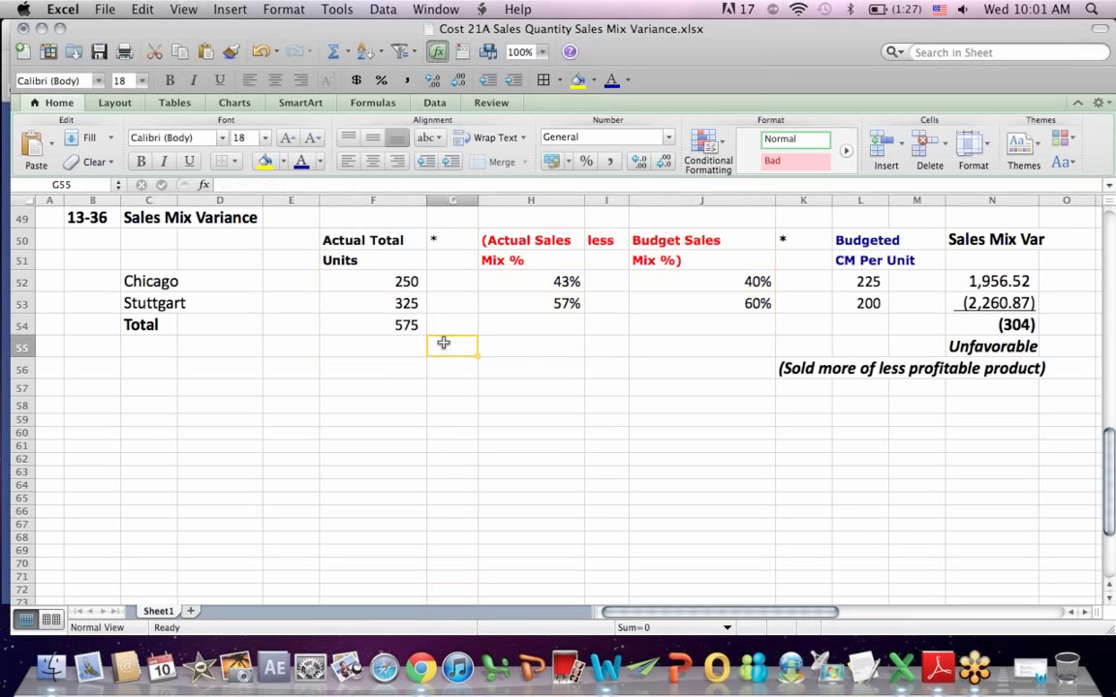
pyautogui.click(559, 303)
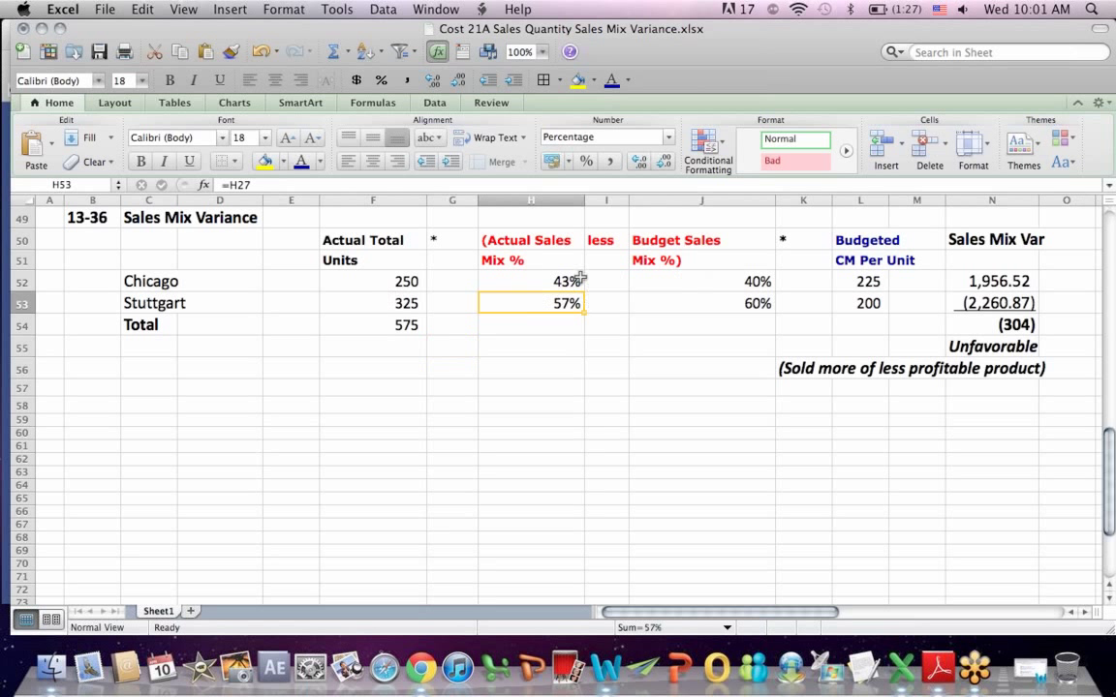
pyautogui.moveTo(568, 281); pyautogui.dragTo(751, 281)
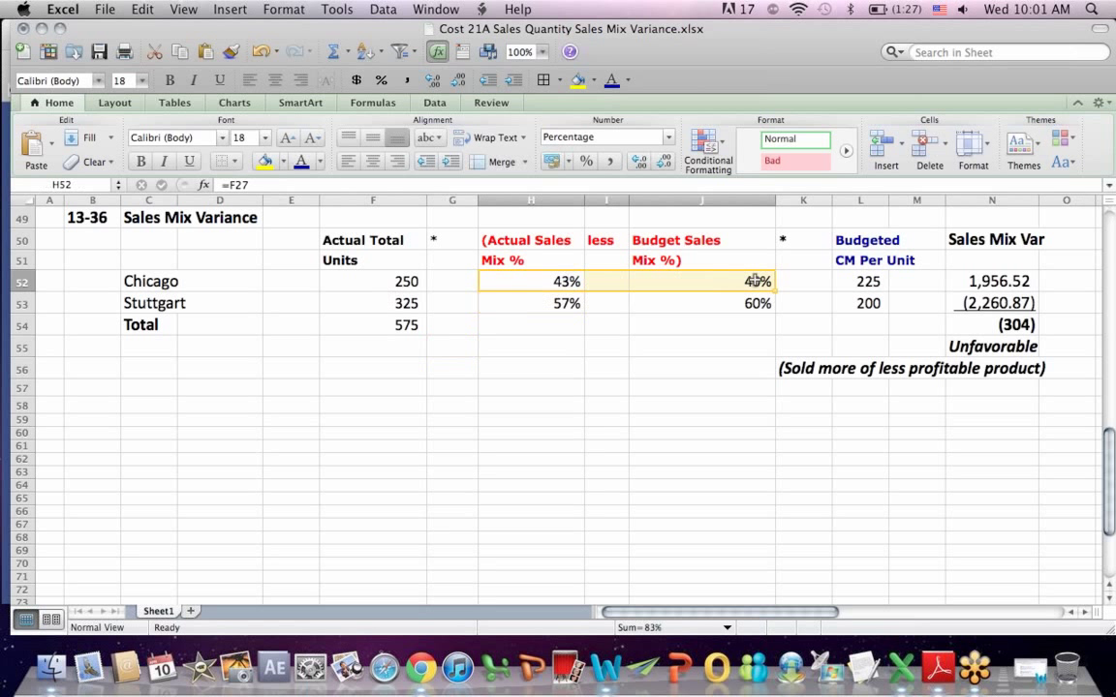
pyautogui.click(129, 281)
pyautogui.moveTo(543, 279); pyautogui.dragTo(767, 273)
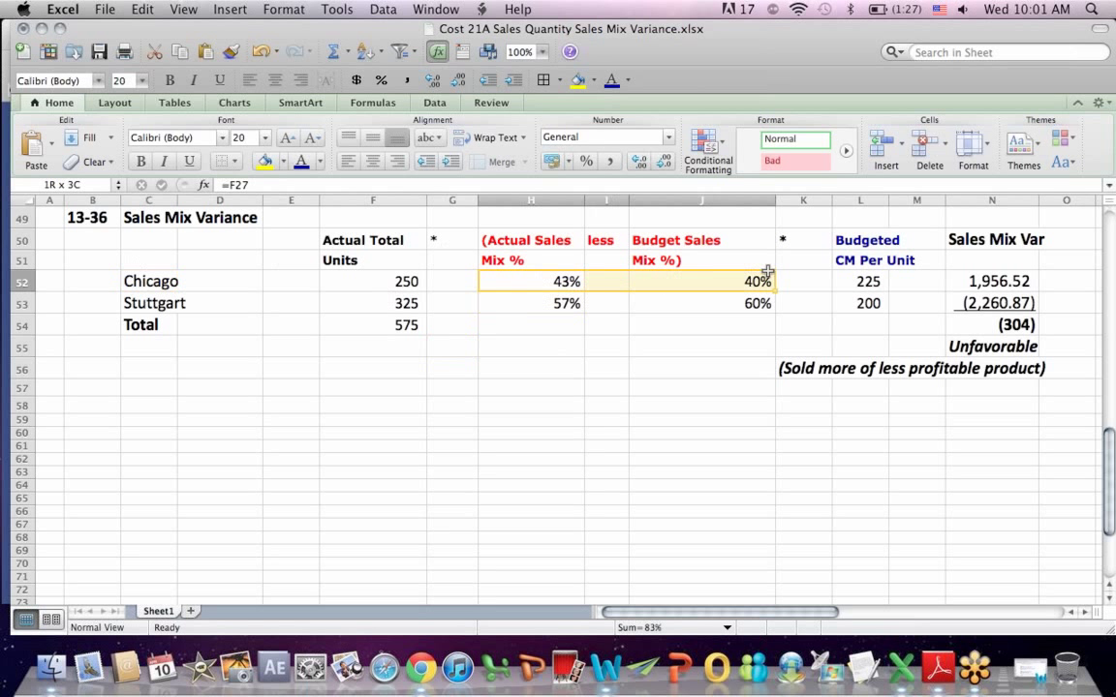
pyautogui.click(727, 366)
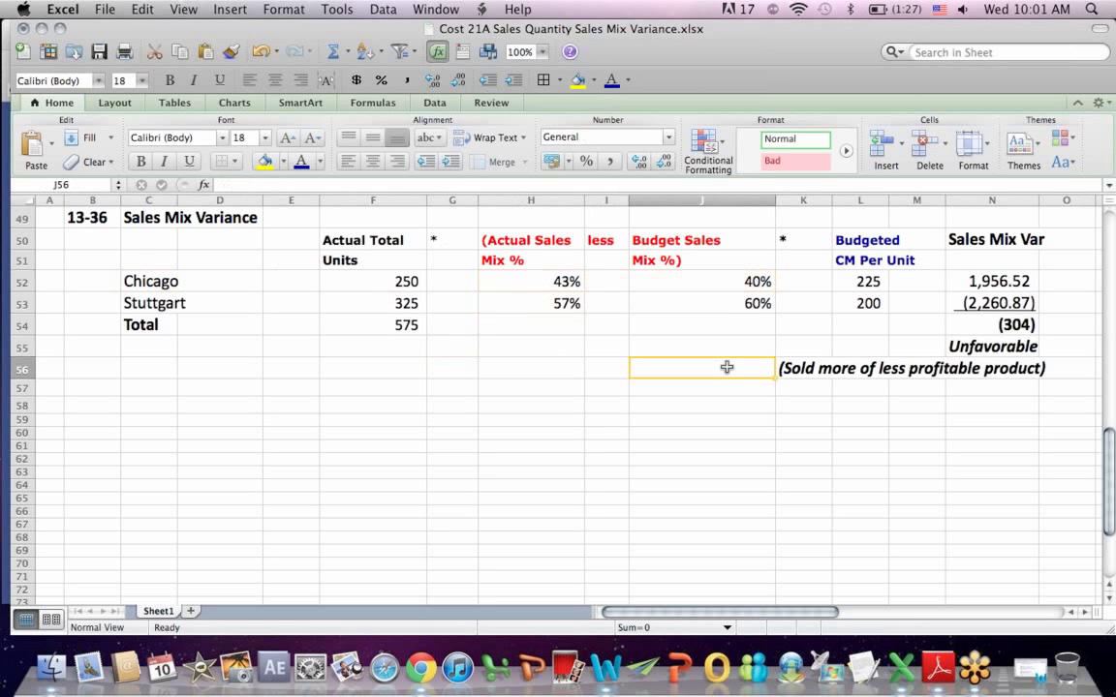
pyautogui.click(555, 278)
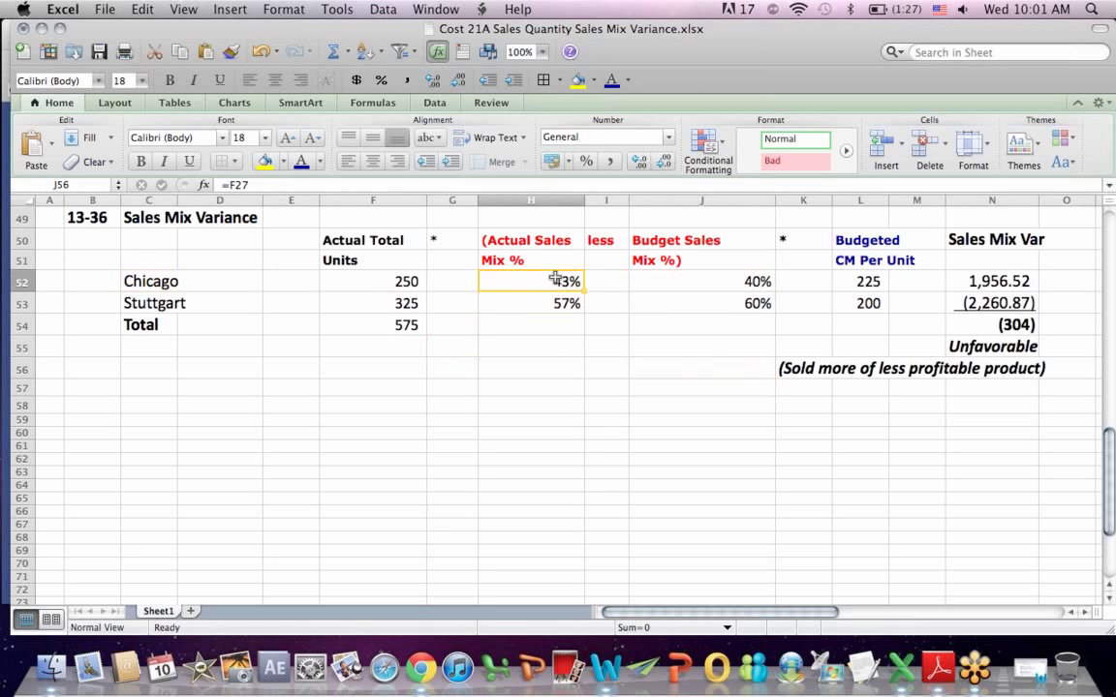
pyautogui.click(737, 280)
pyautogui.click(545, 281)
pyautogui.click(724, 280)
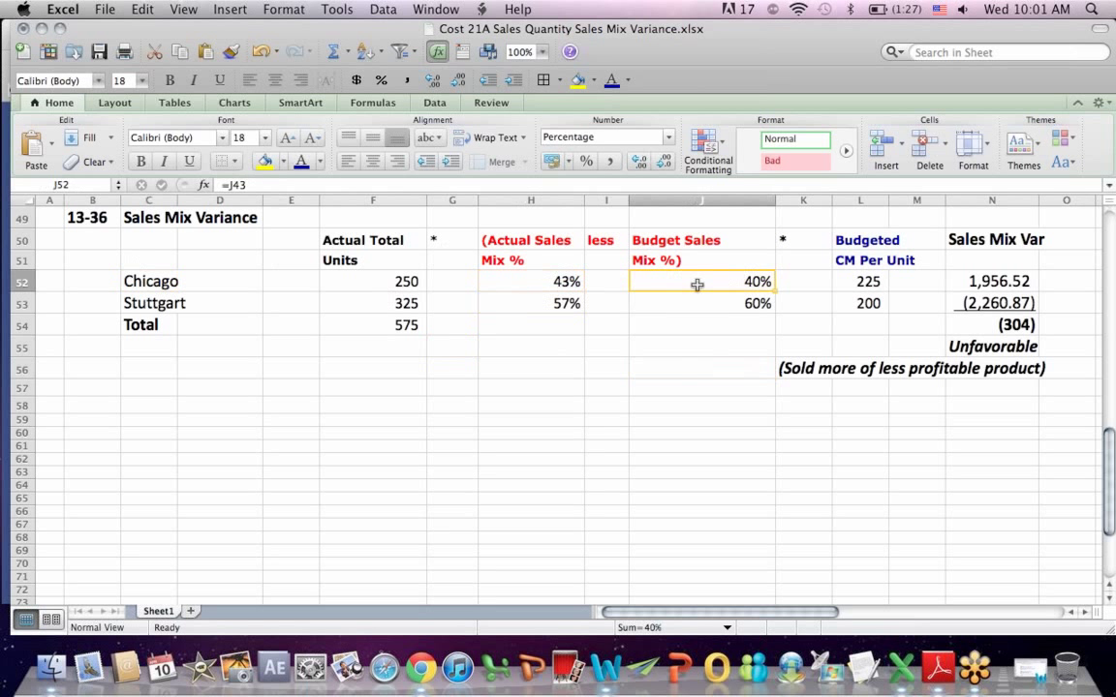
pyautogui.moveTo(550, 306); pyautogui.dragTo(766, 302)
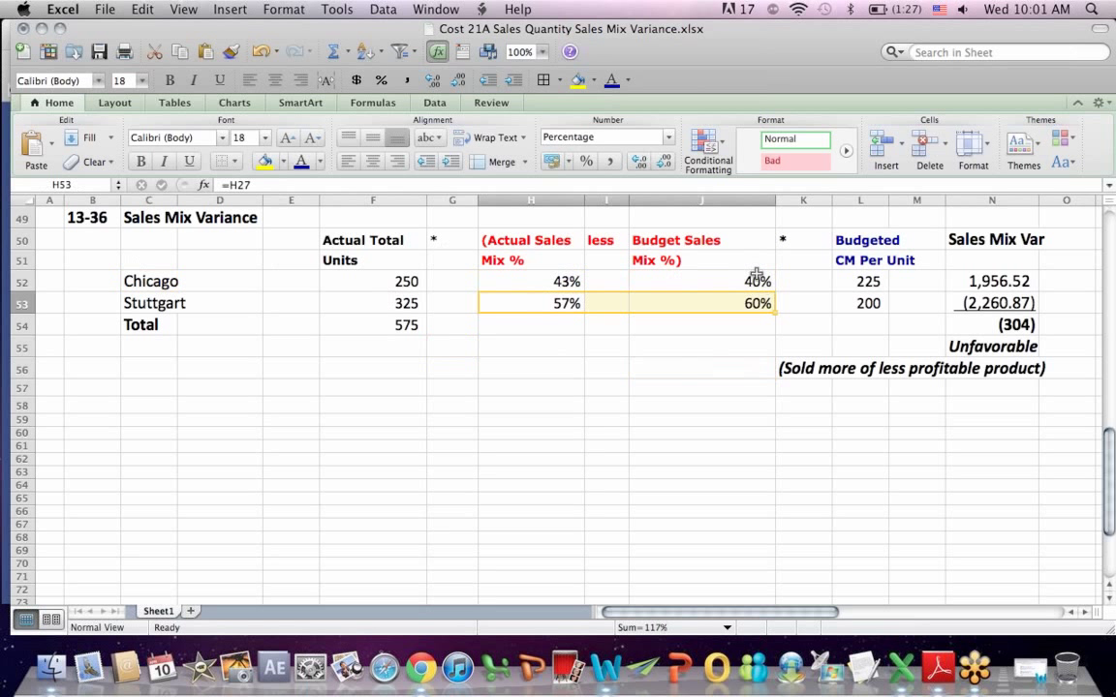
pyautogui.click(756, 278)
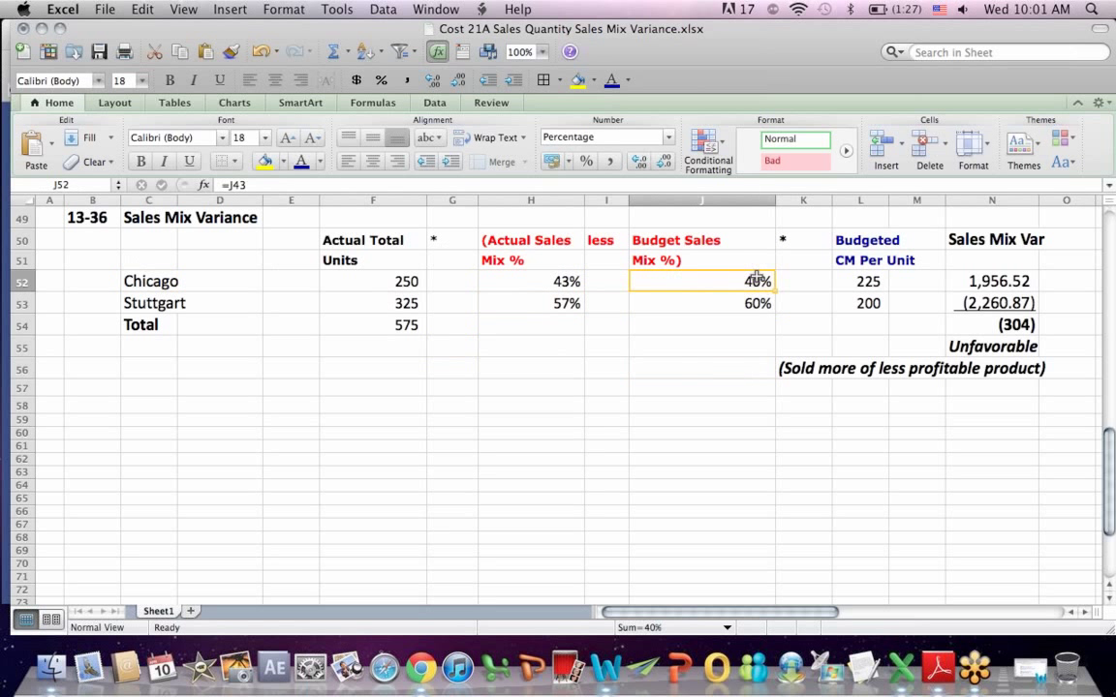
pyautogui.click(867, 280)
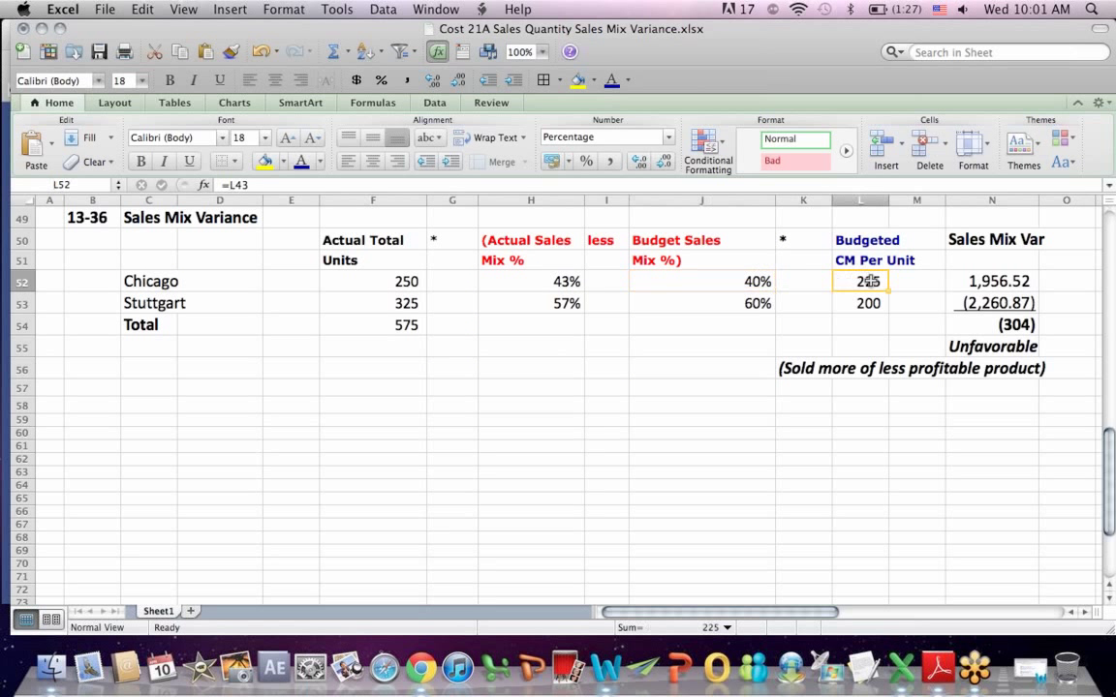
pyautogui.click(753, 304)
pyautogui.click(867, 302)
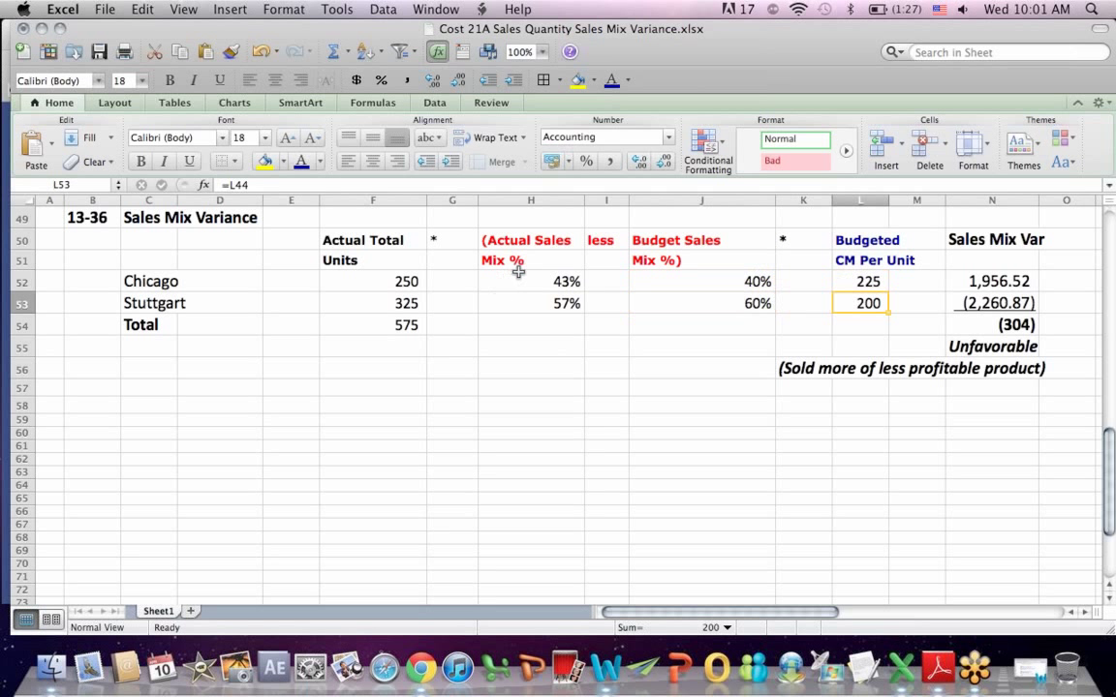
pyautogui.click(967, 283)
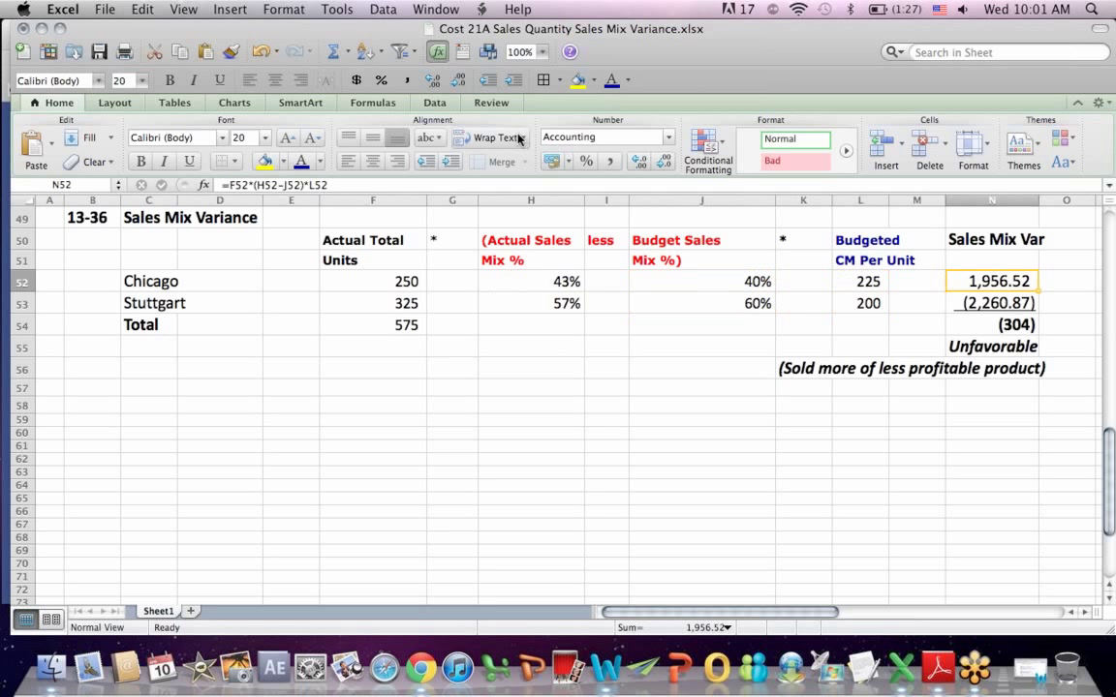
pyautogui.click(309, 185)
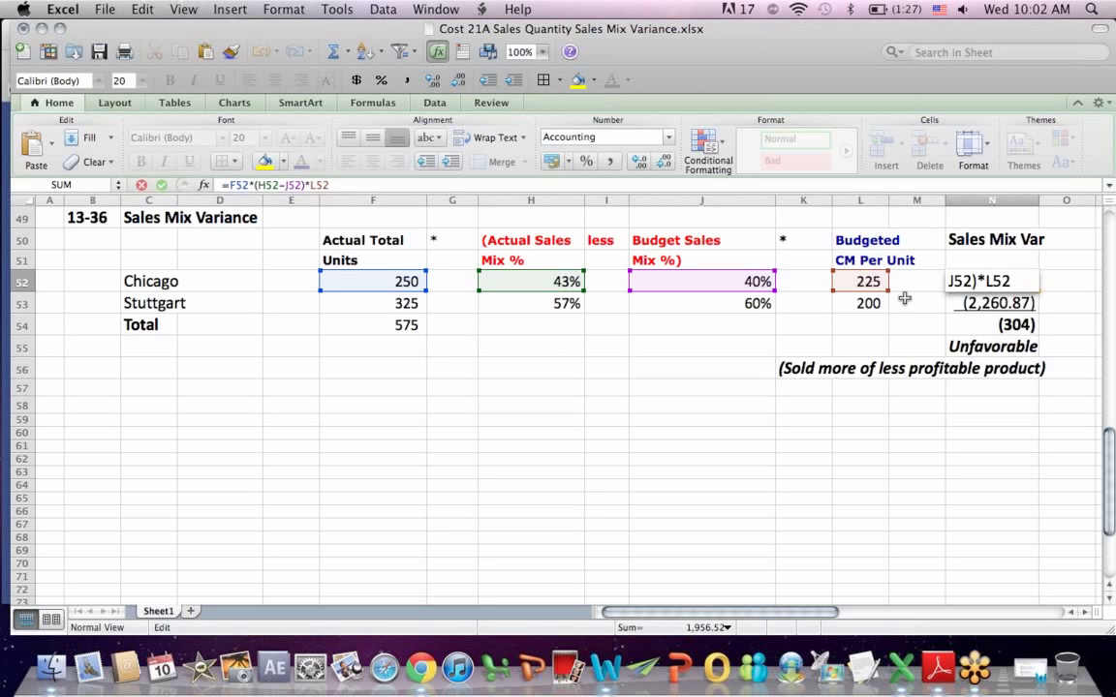
pyautogui.press('Return')
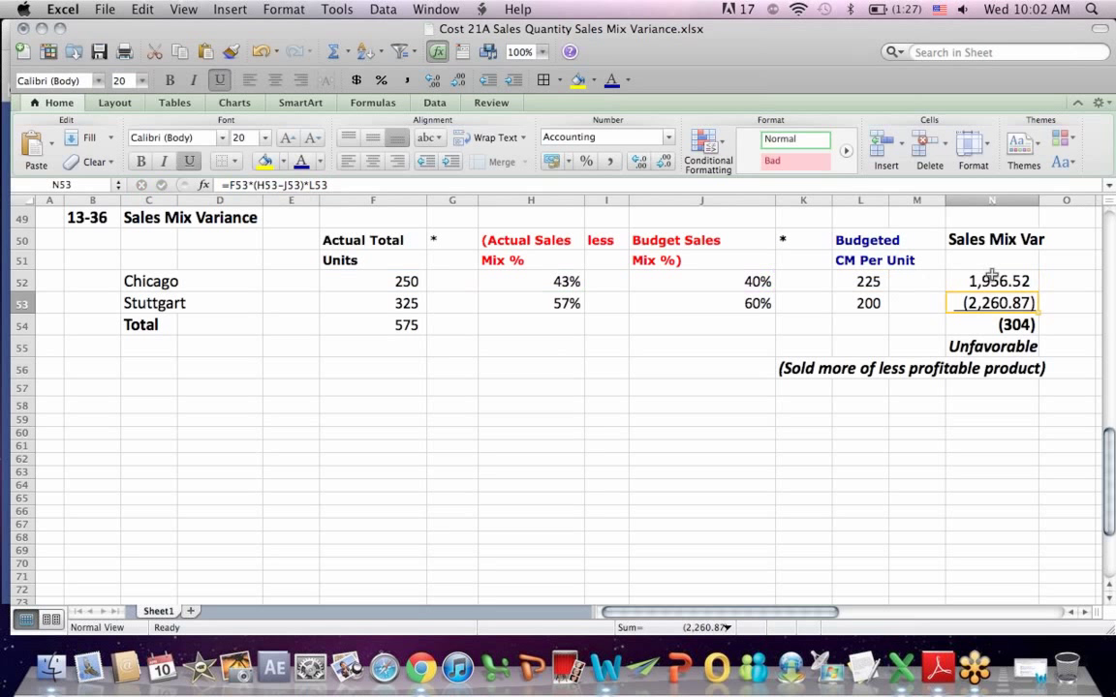
pyautogui.click(992, 278)
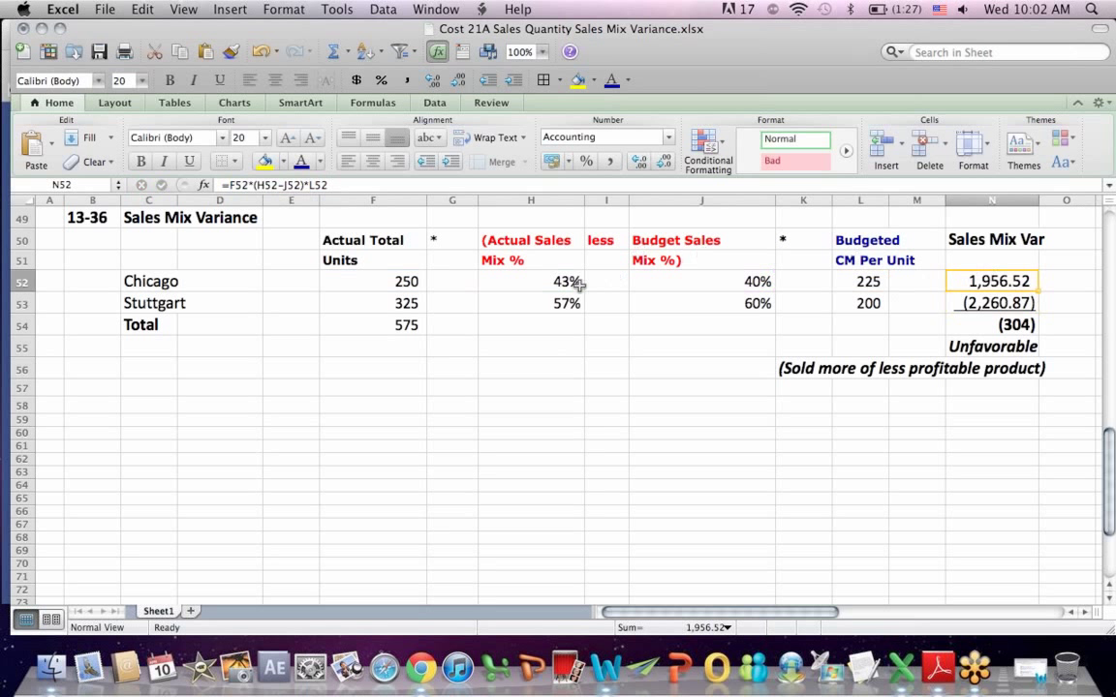
pyautogui.moveTo(571, 281); pyautogui.dragTo(727, 278)
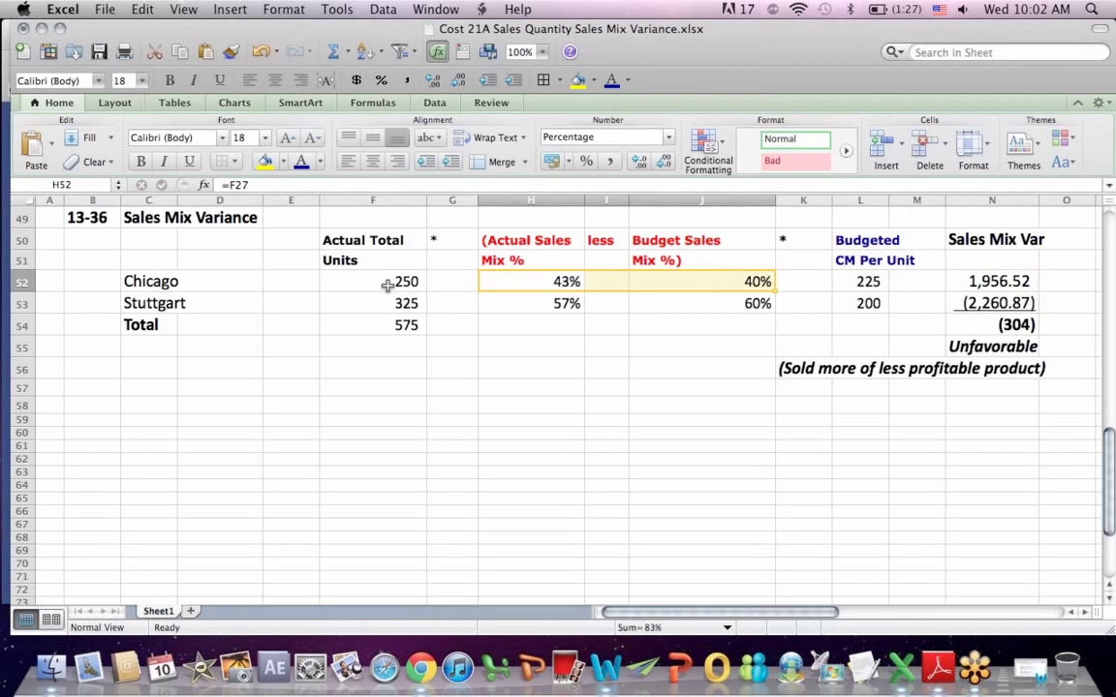
pyautogui.click(386, 284)
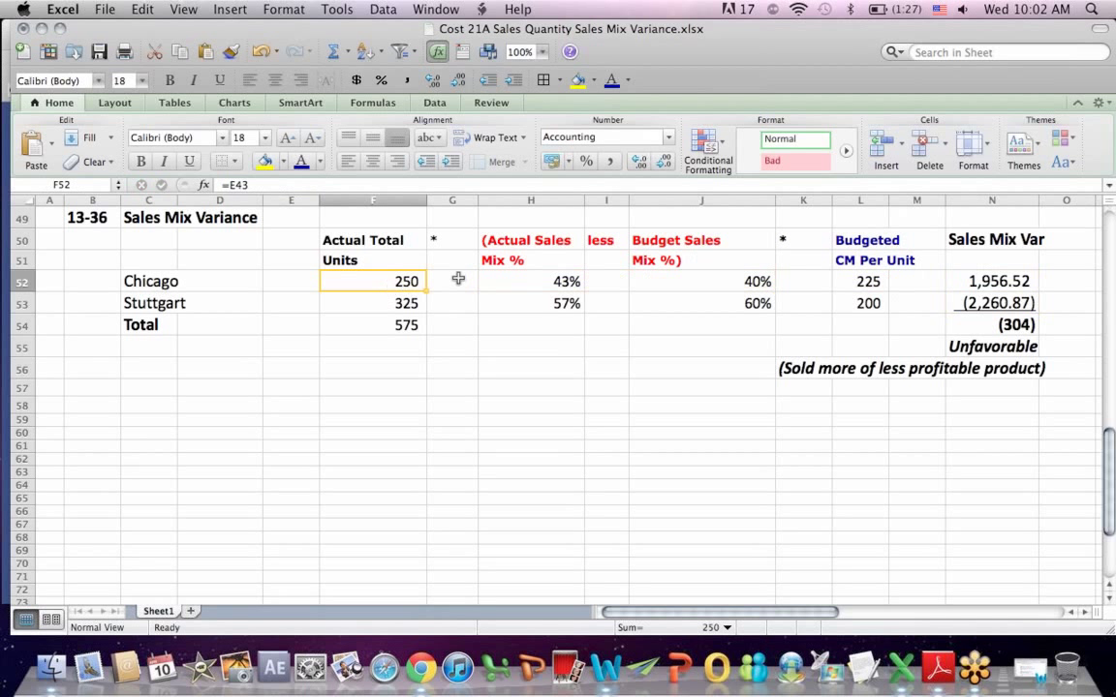
pyautogui.click(960, 281)
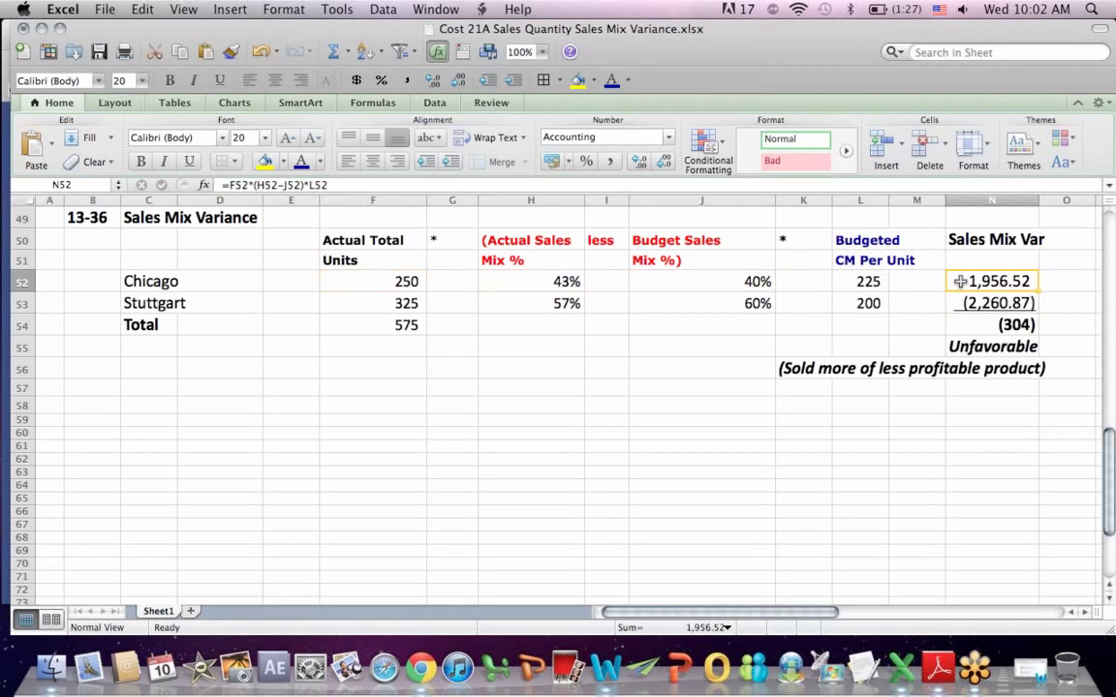
pyautogui.click(304, 184)
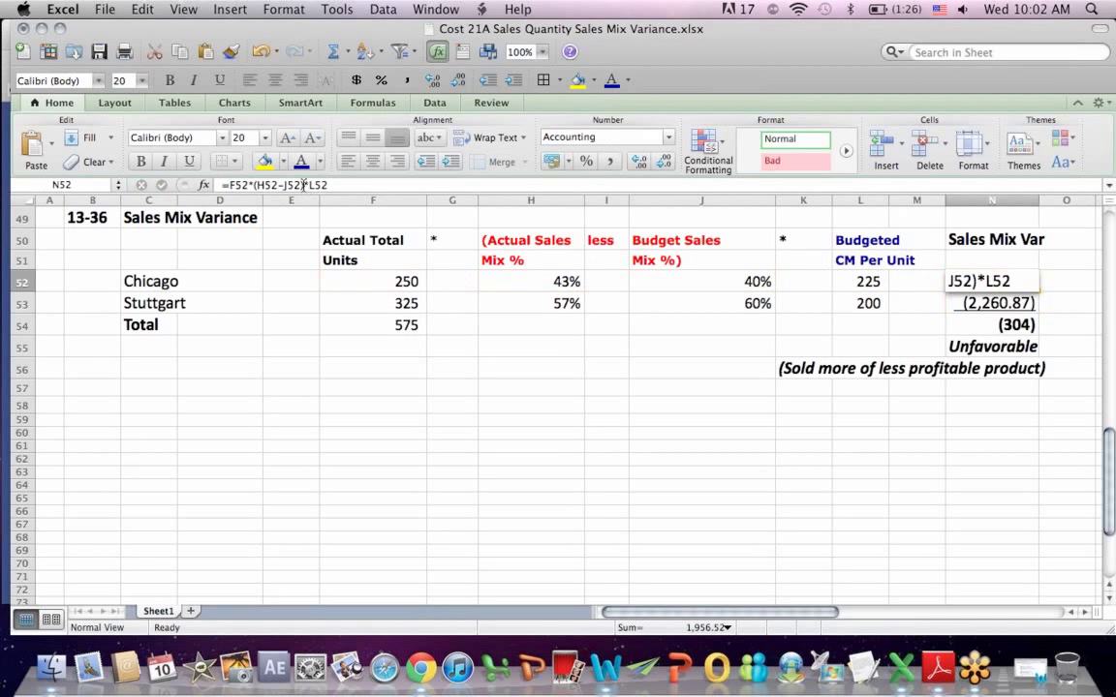
pyautogui.press('Return')
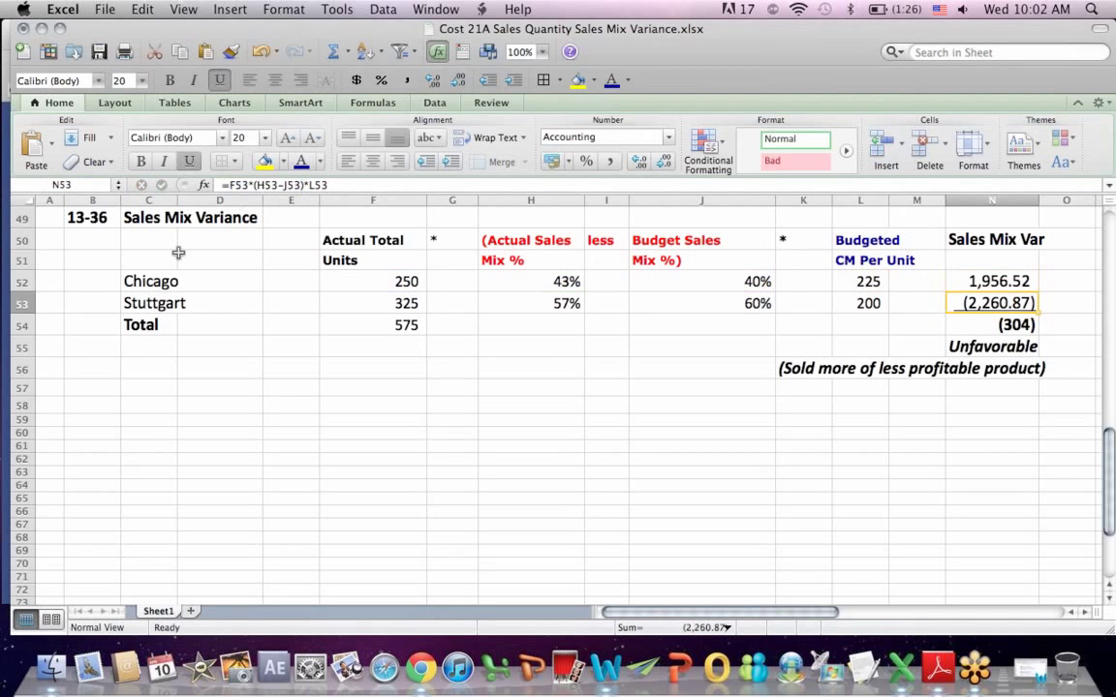
pyautogui.click(135, 282)
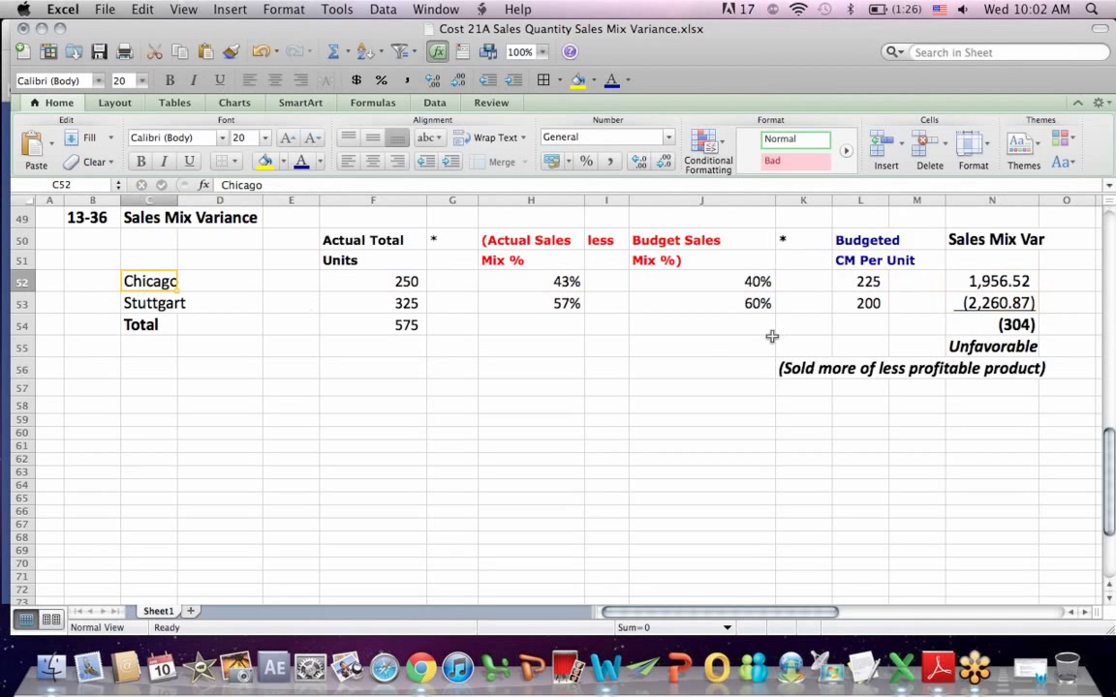
pyautogui.click(995, 303)
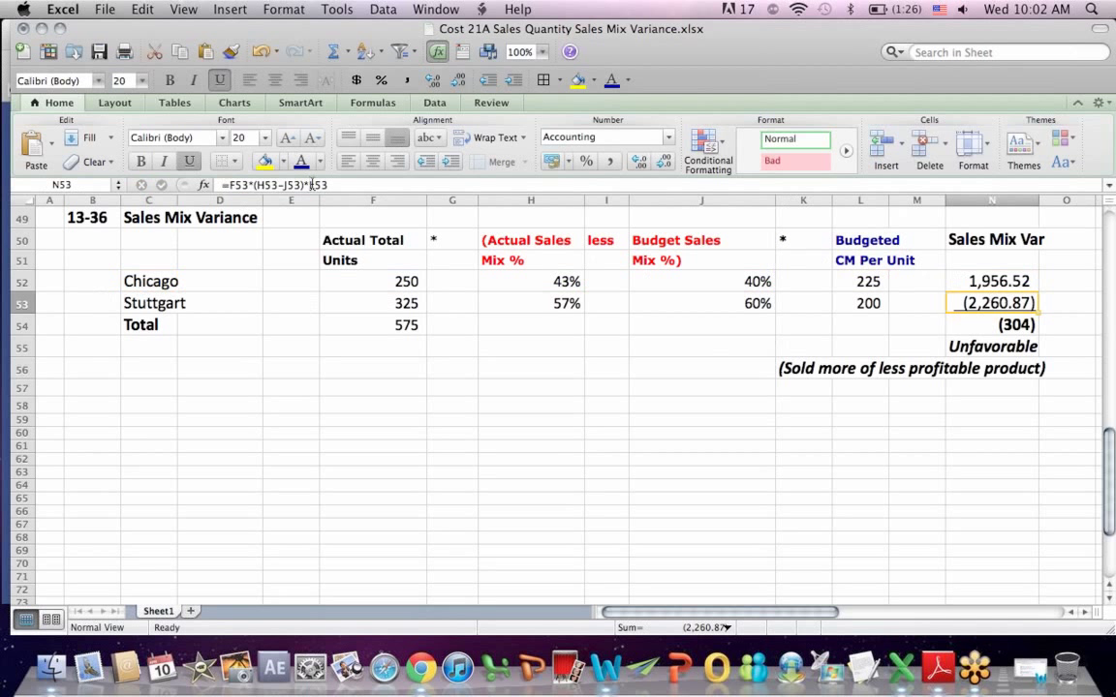
pyautogui.hotkey('ctrl', 'u')
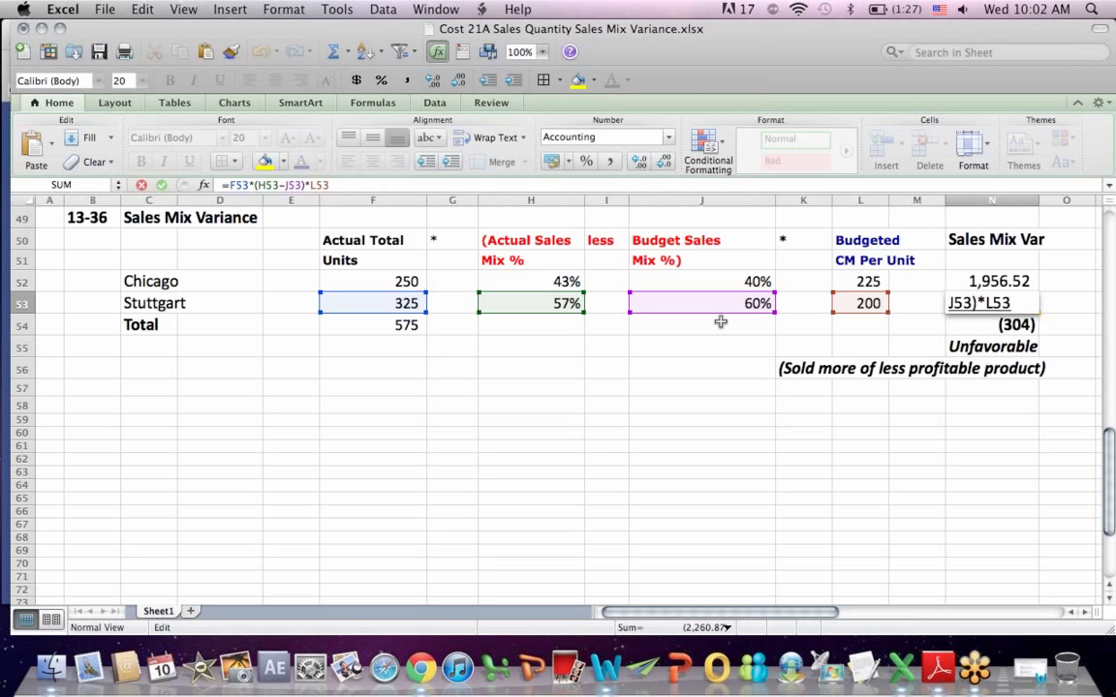
pyautogui.press('Return')
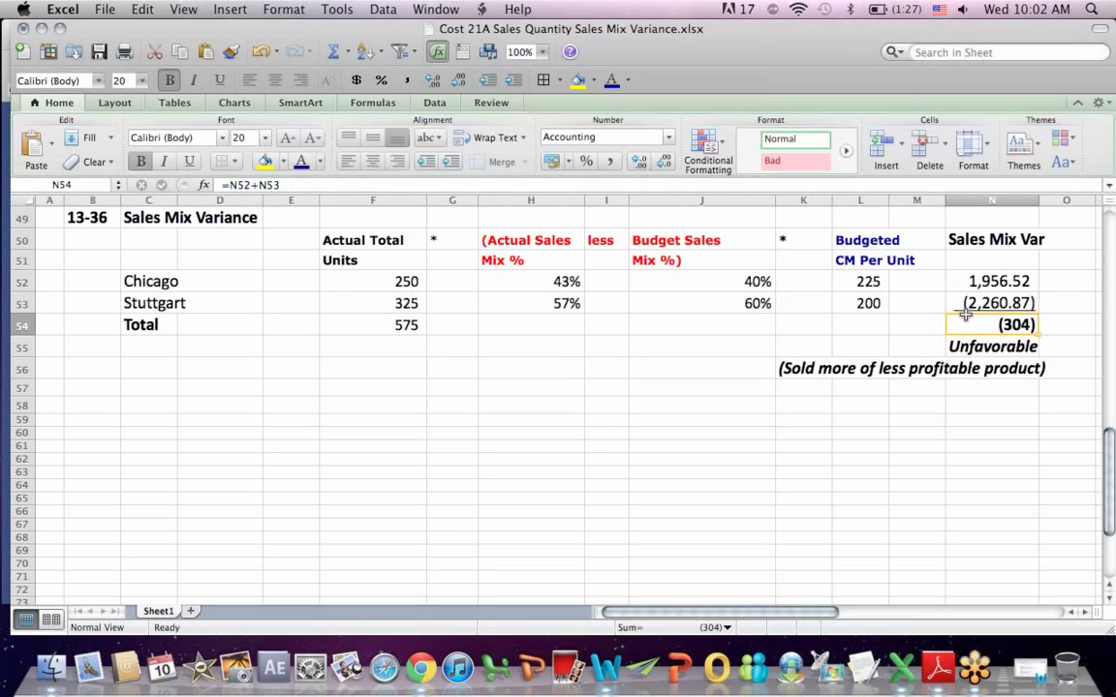
pyautogui.click(977, 303)
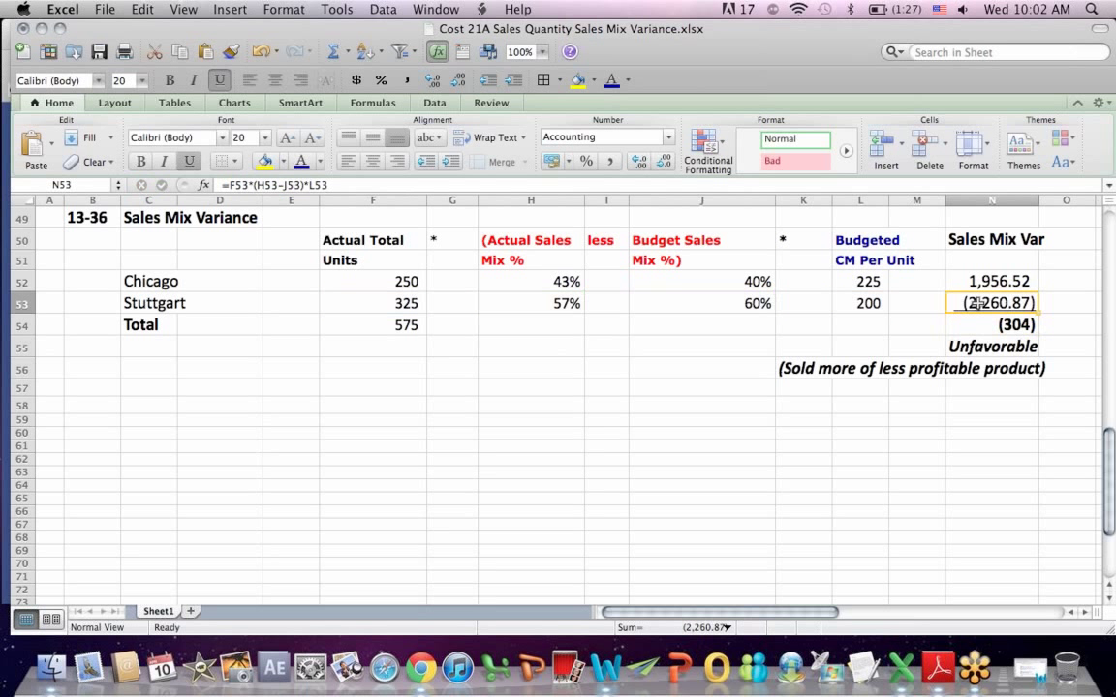
pyautogui.click(135, 303)
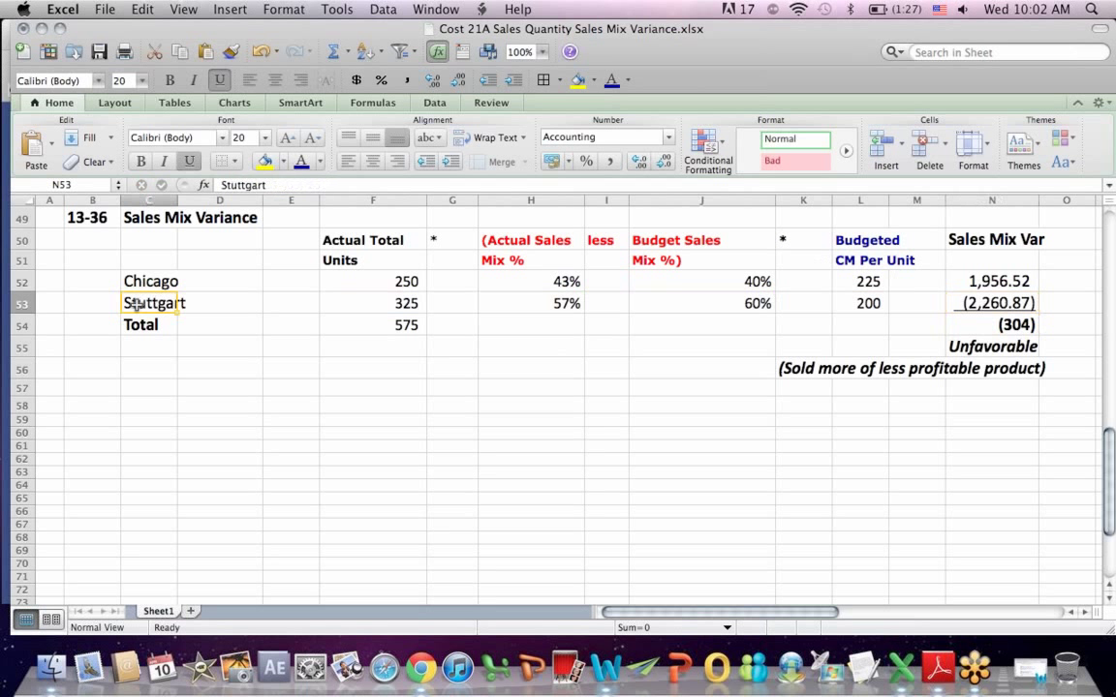
pyautogui.click(983, 281)
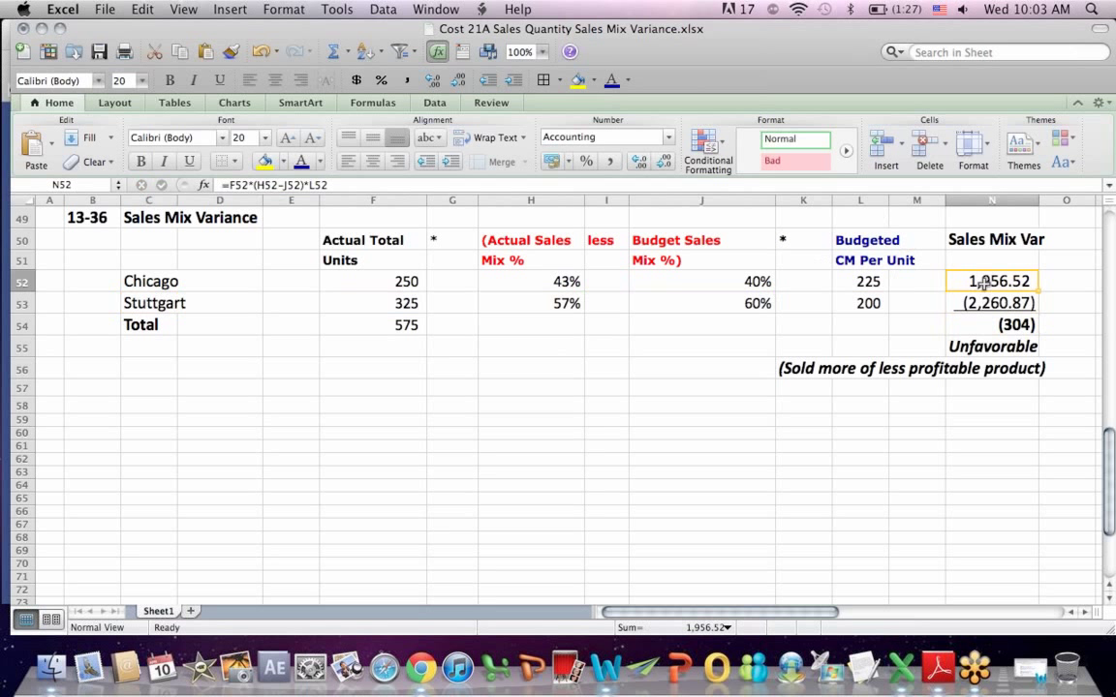
pyautogui.click(138, 282)
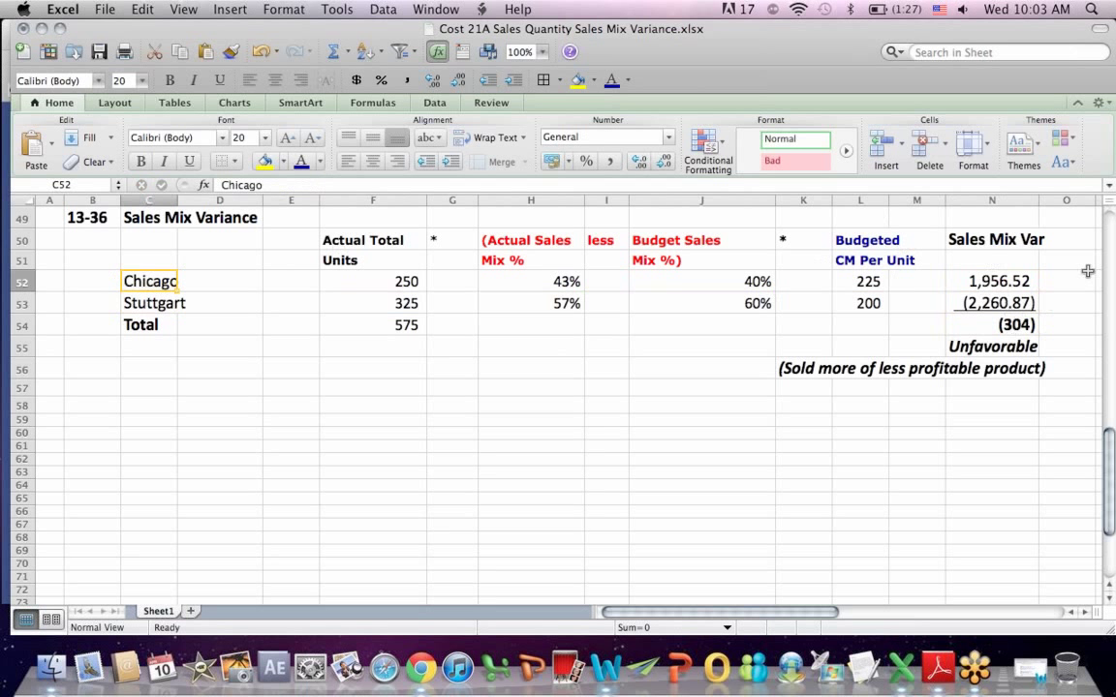
pyautogui.click(733, 588)
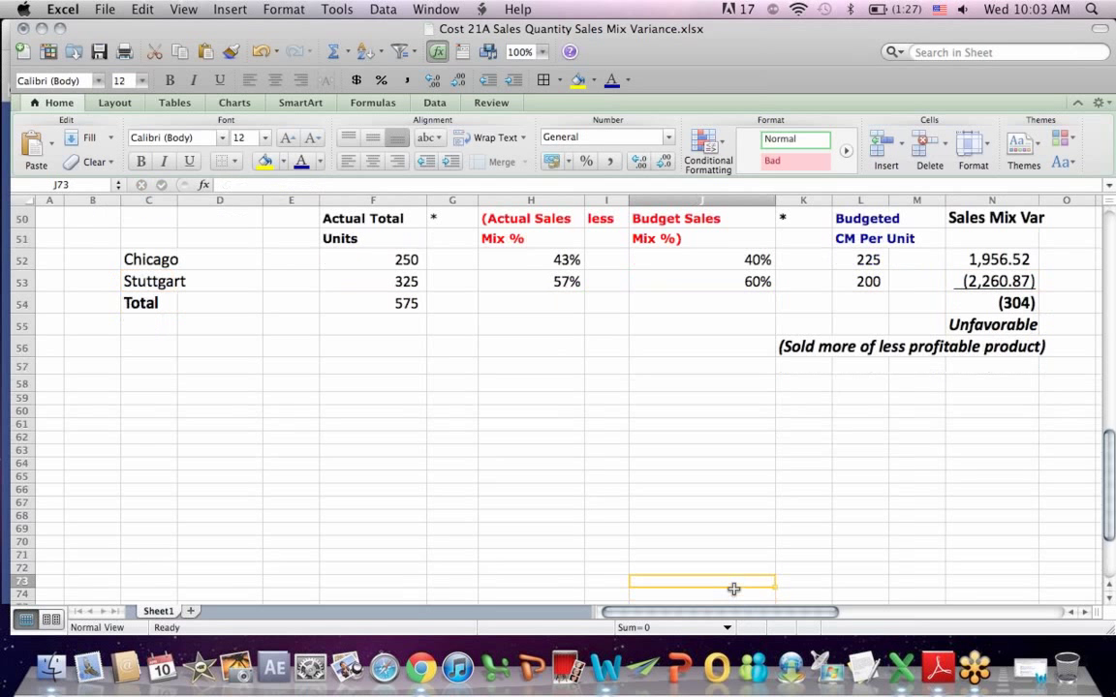
pyautogui.click(969, 325)
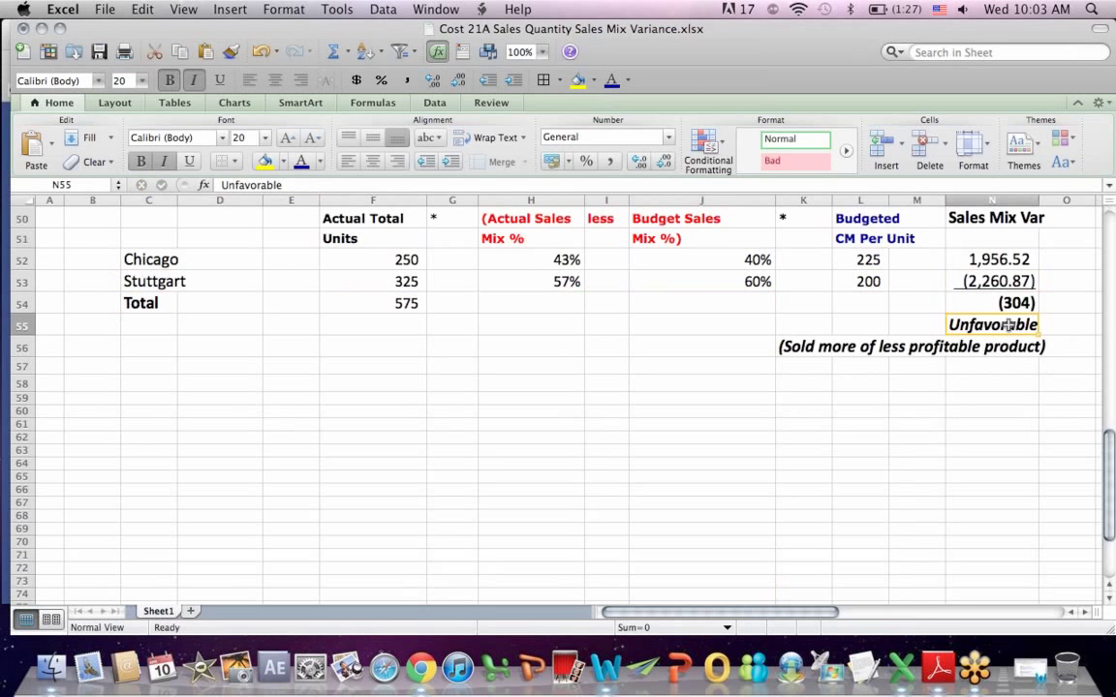
pyautogui.click(989, 220)
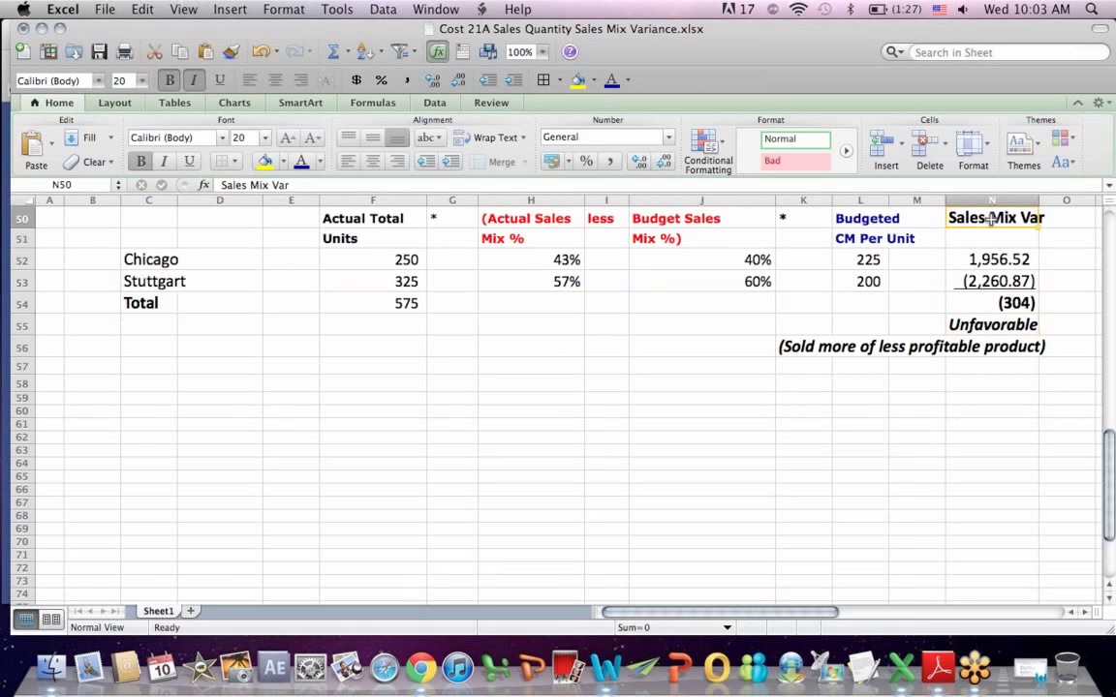
pyautogui.click(805, 345)
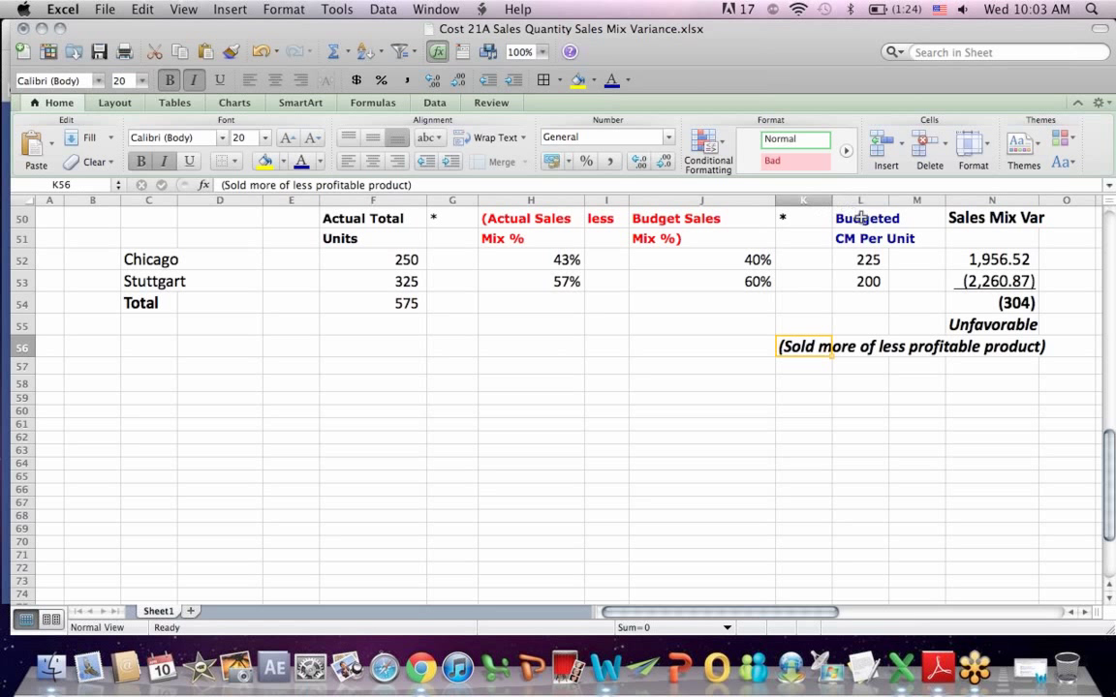
pyautogui.moveTo(860, 218); pyautogui.dragTo(875, 280)
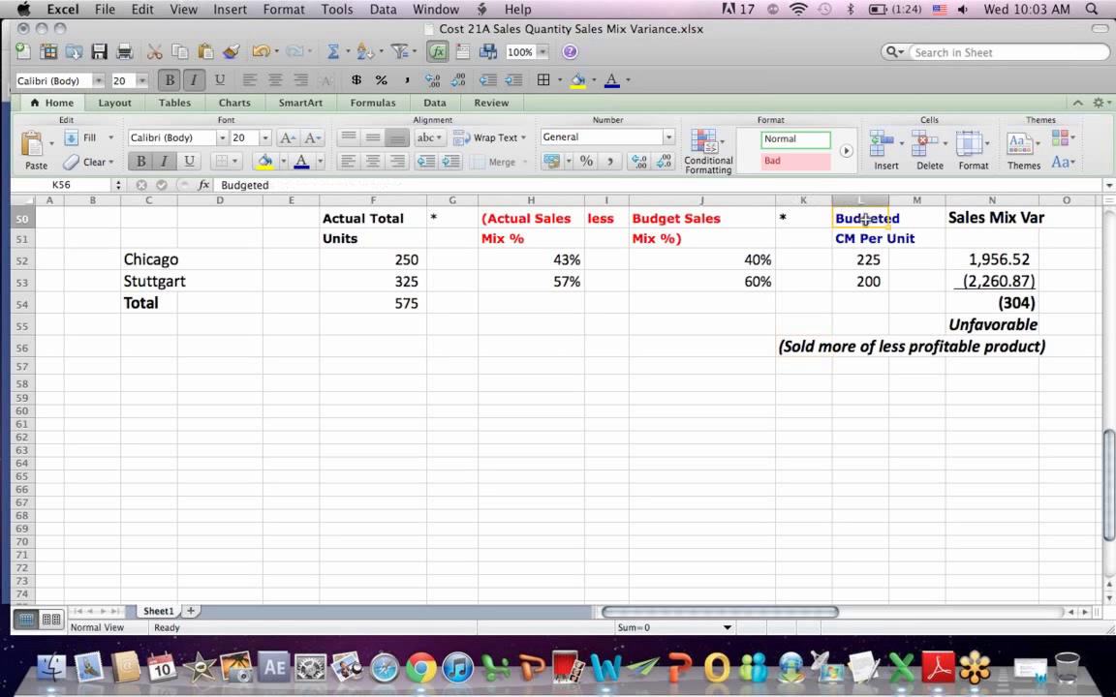
pyautogui.click(875, 280)
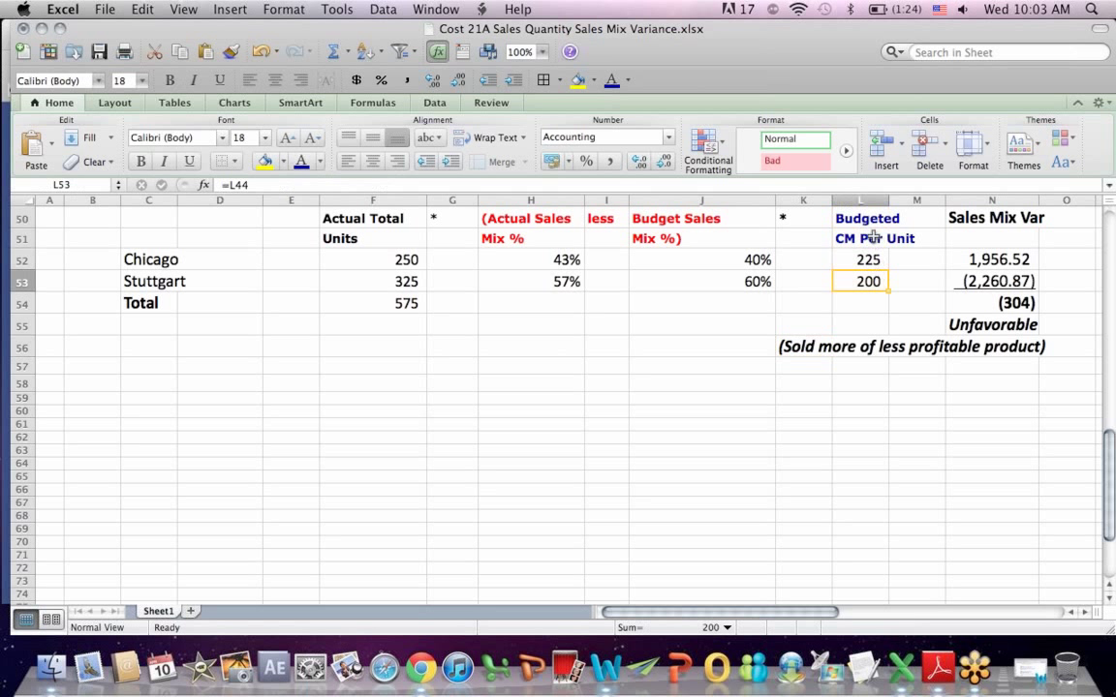
pyautogui.moveTo(866, 218); pyautogui.dragTo(872, 238)
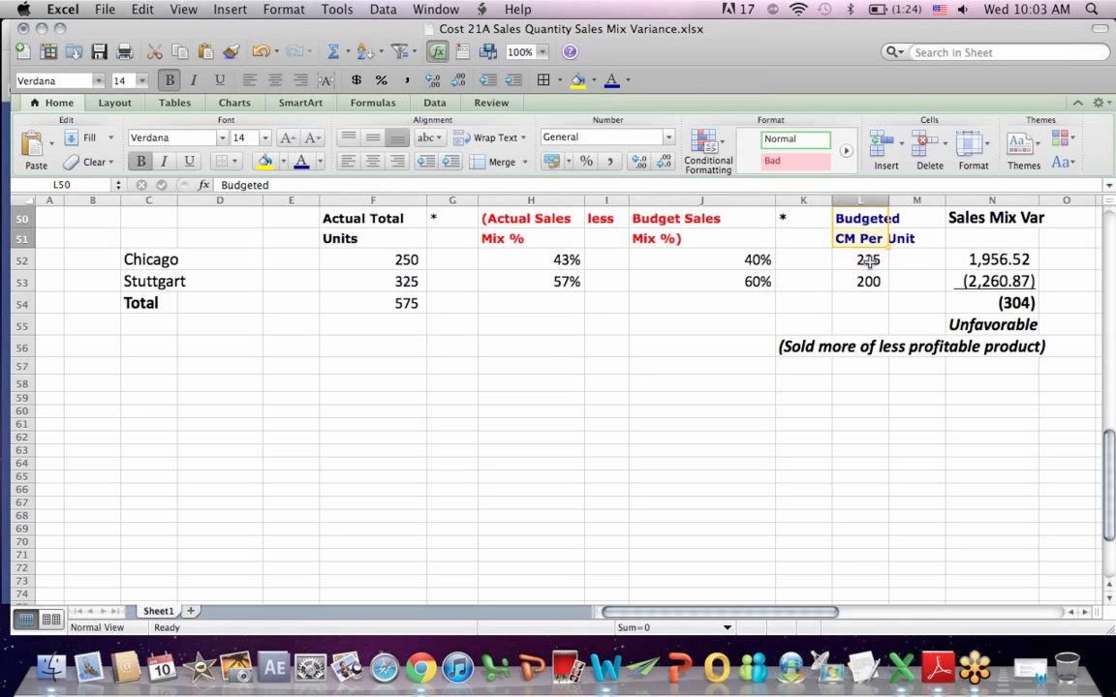
pyautogui.click(869, 260)
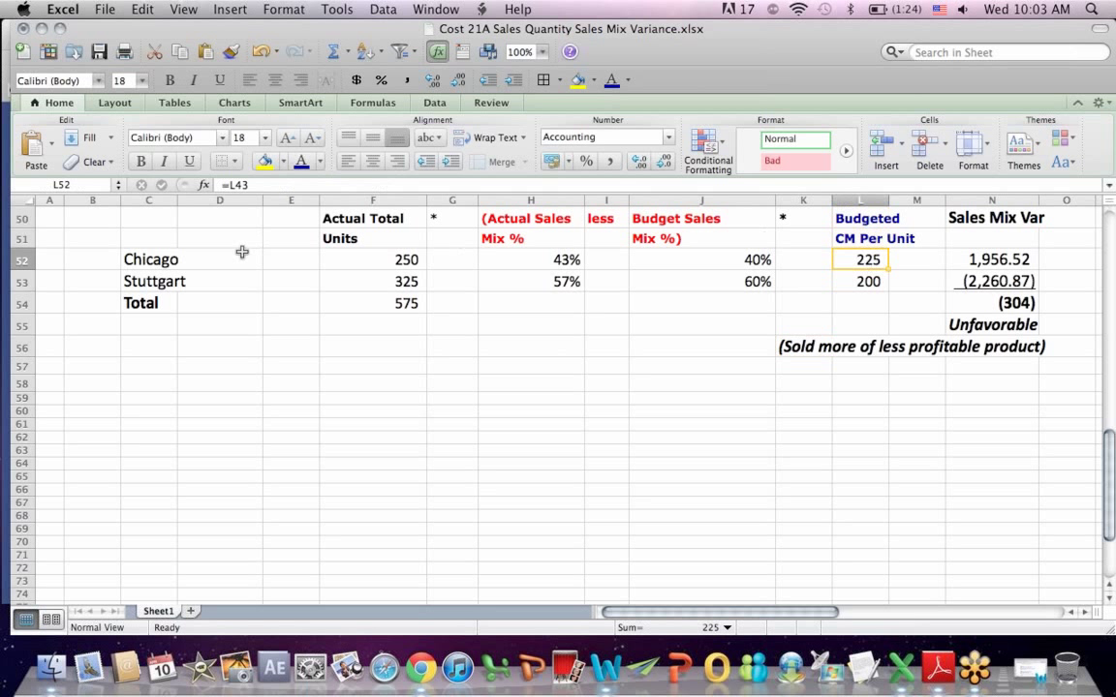
pyautogui.click(135, 260)
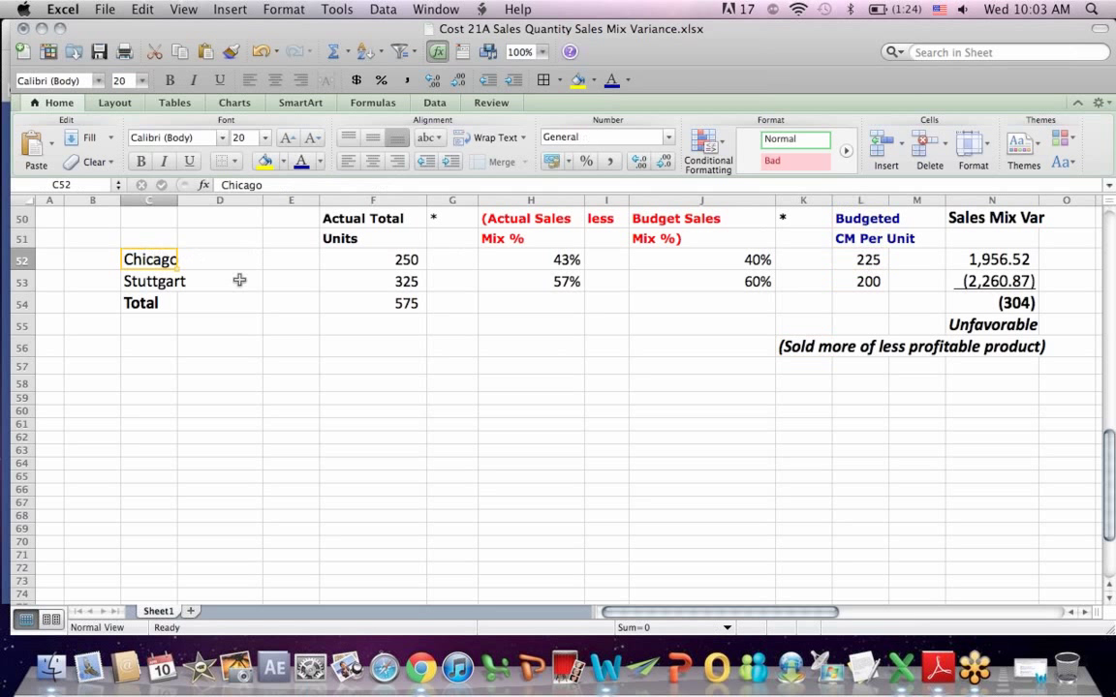
pyautogui.click(368, 281)
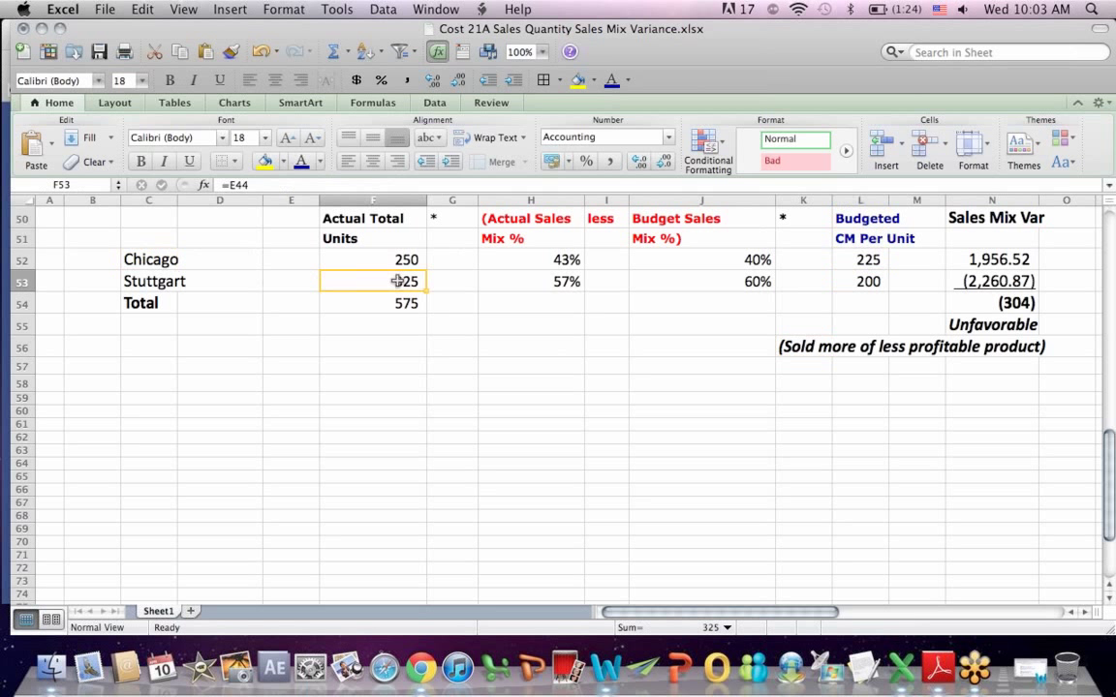
pyautogui.click(869, 280)
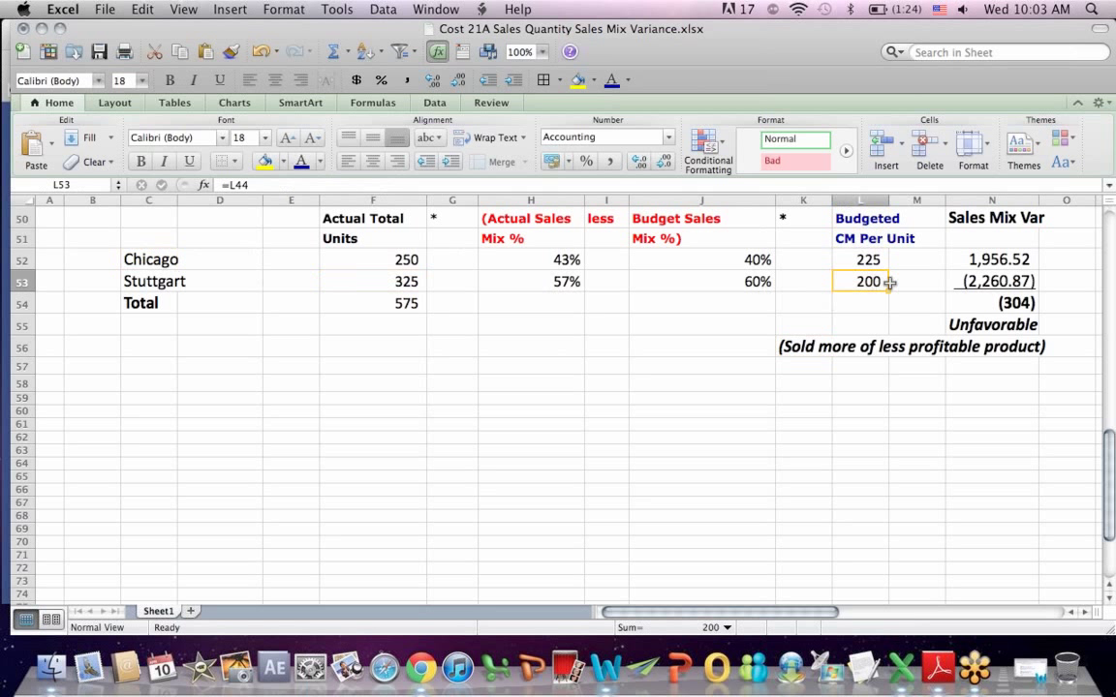
pyautogui.click(1024, 281)
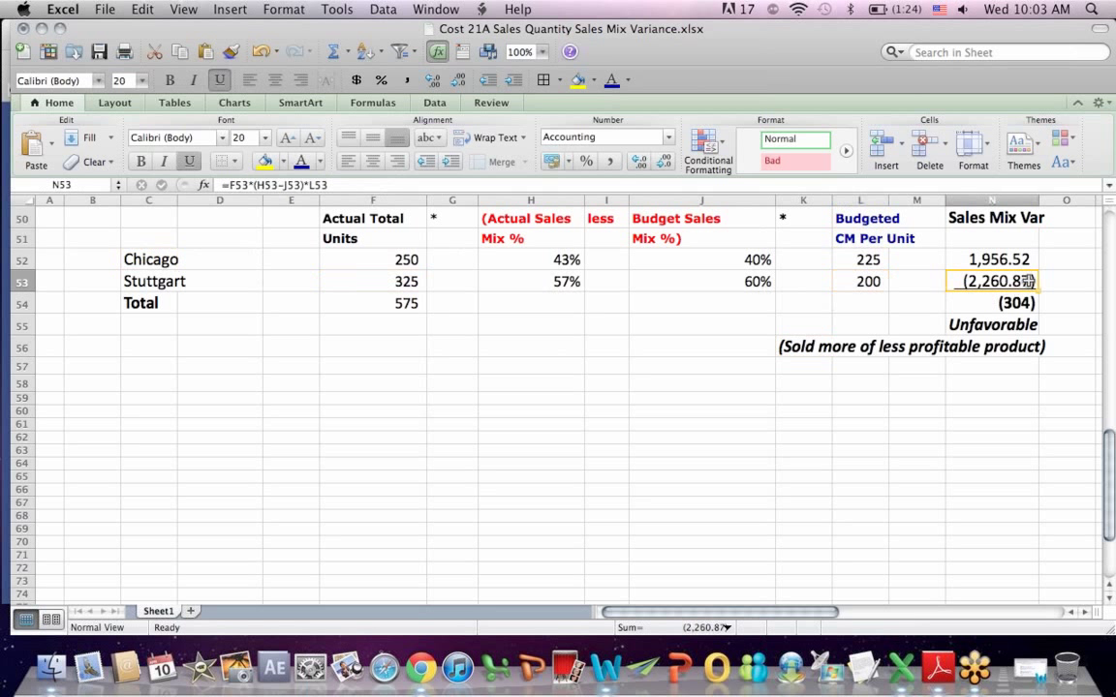
pyautogui.click(1029, 259)
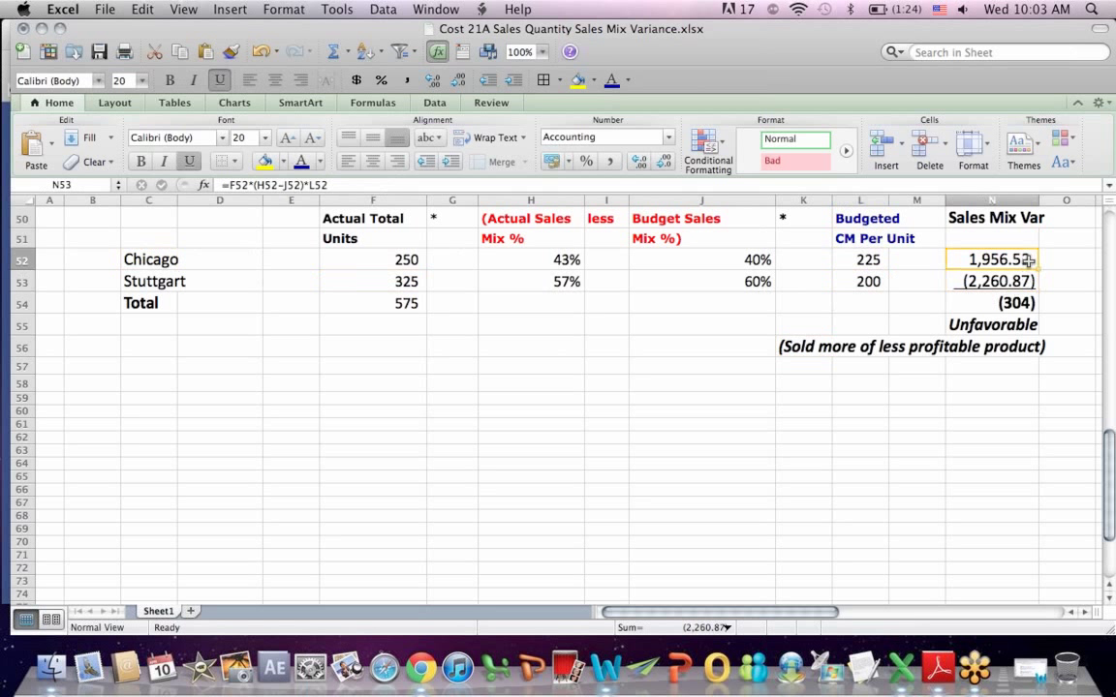
pyautogui.click(1025, 303)
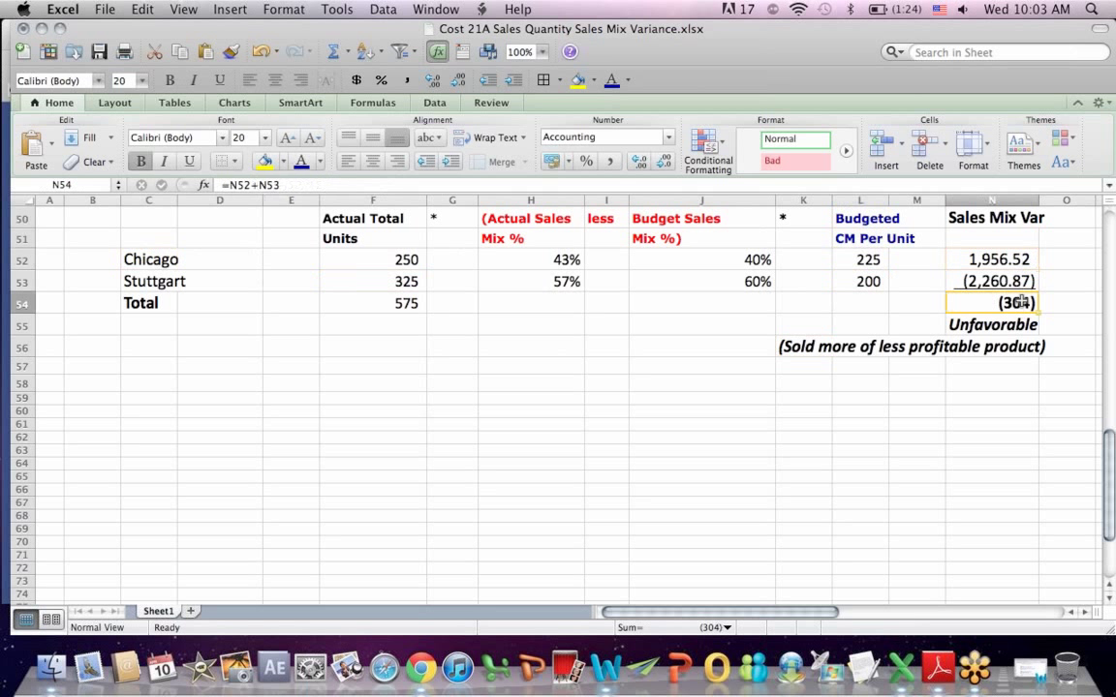
pyautogui.click(256, 184)
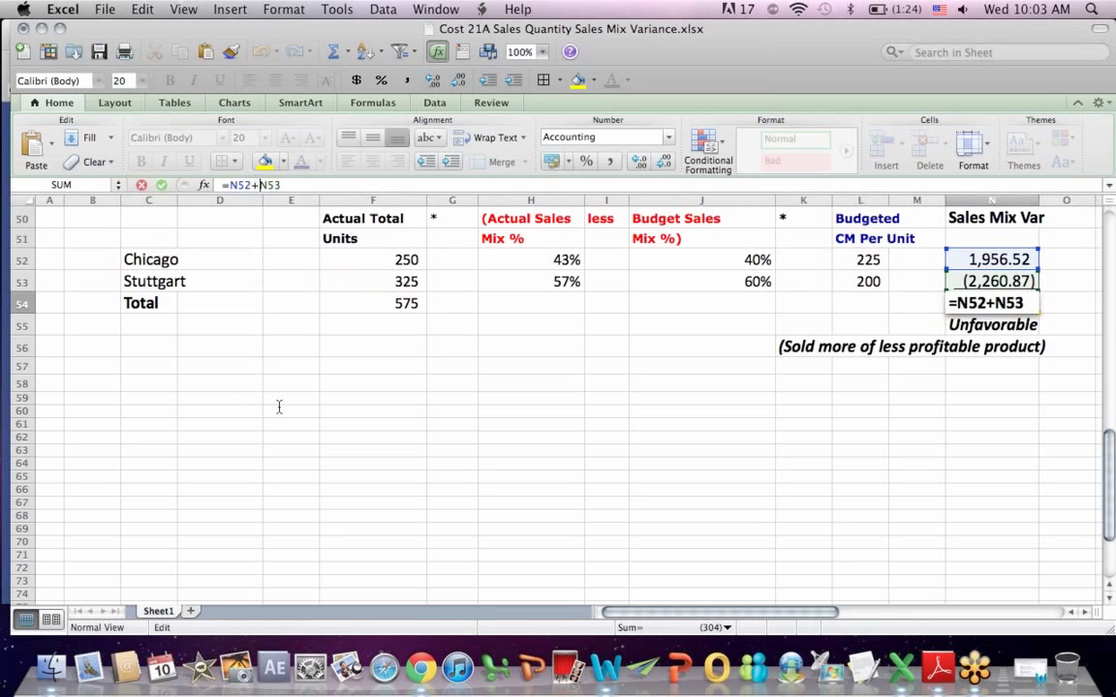
pyautogui.press('Return')
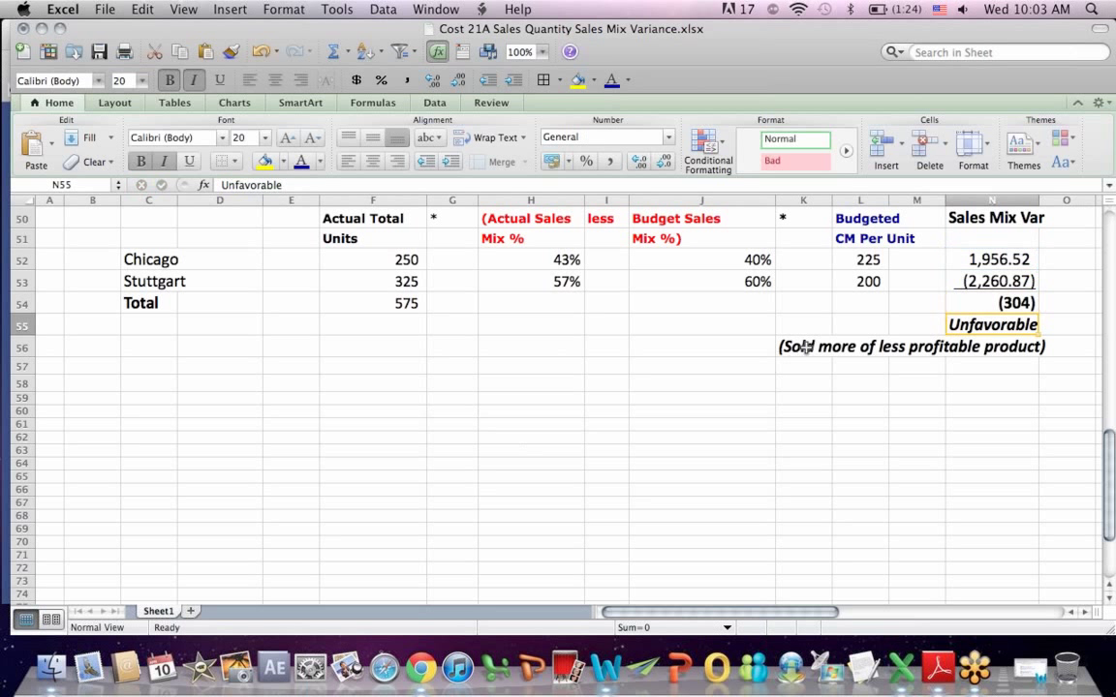
pyautogui.click(805, 346)
pyautogui.press('Up')
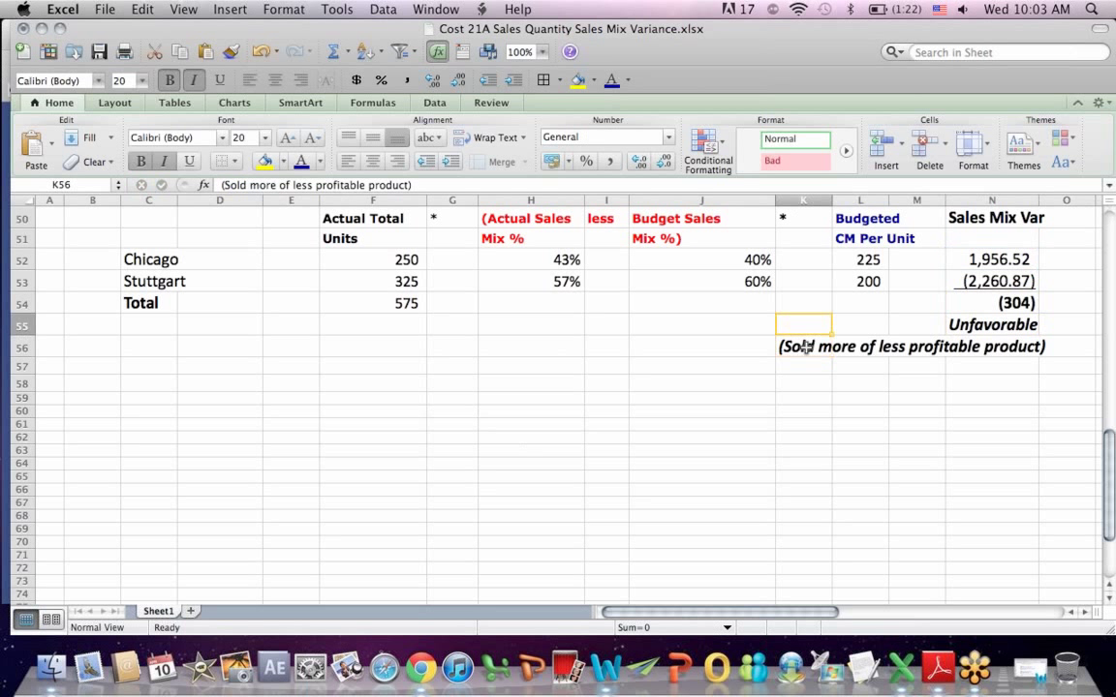
pyautogui.press('Up')
pyautogui.press('Up')
pyautogui.press('Up')
pyautogui.press('Up')
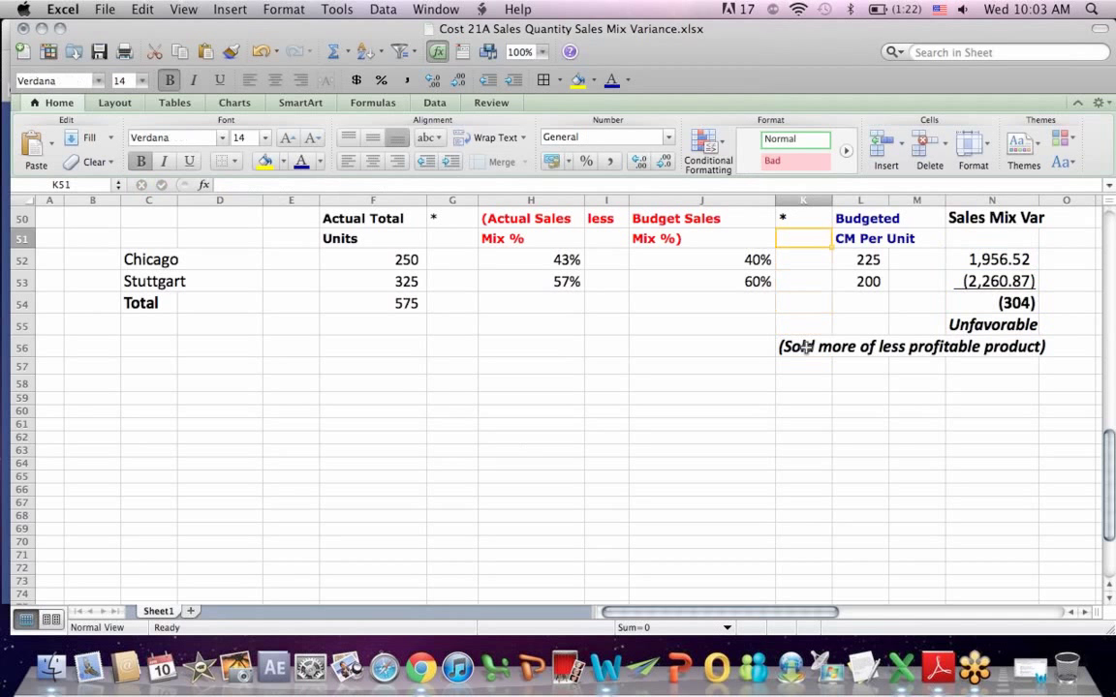
pyautogui.press('Up')
pyautogui.press('Up')
pyautogui.press('Up')
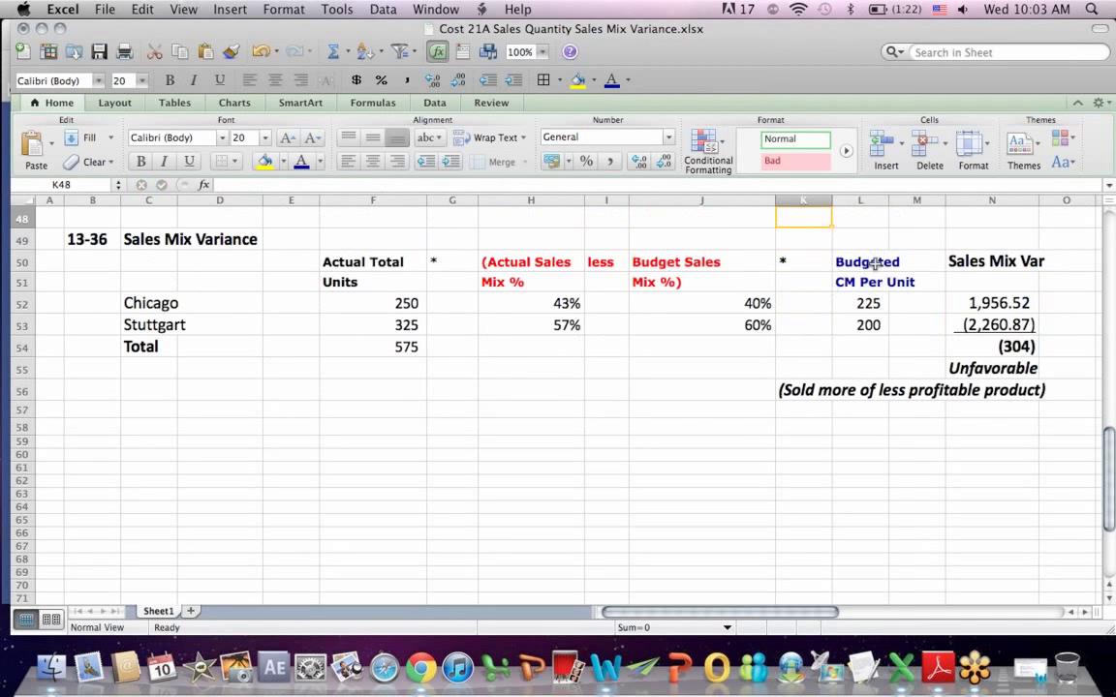
pyautogui.moveTo(865, 264); pyautogui.dragTo(889, 325)
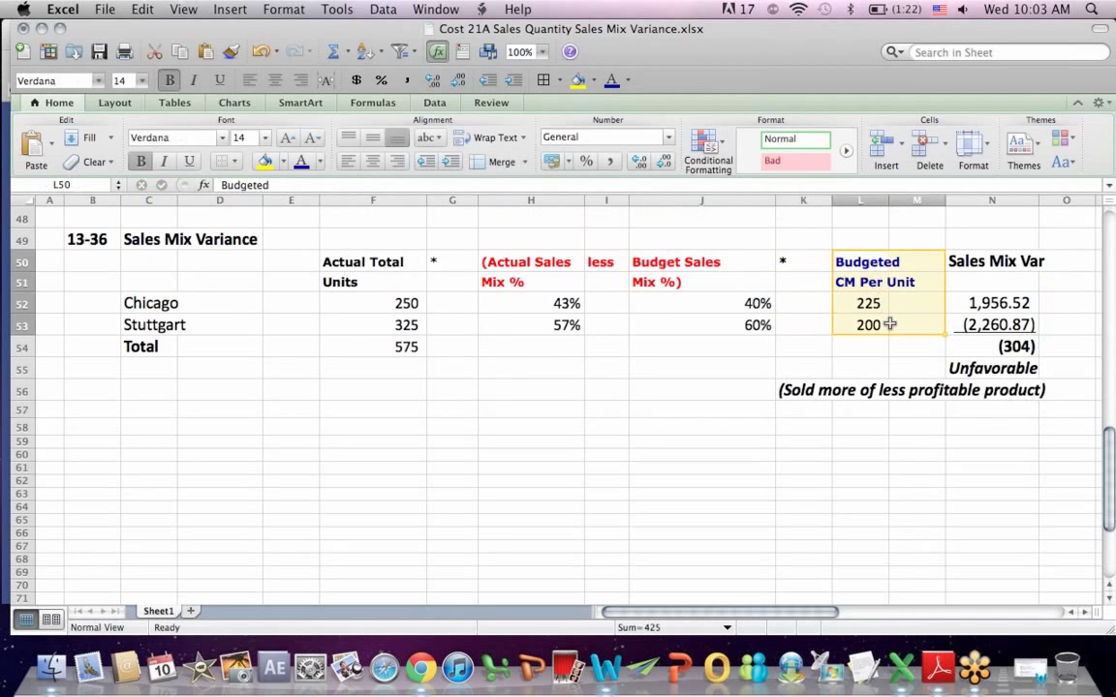
pyautogui.click(667, 354)
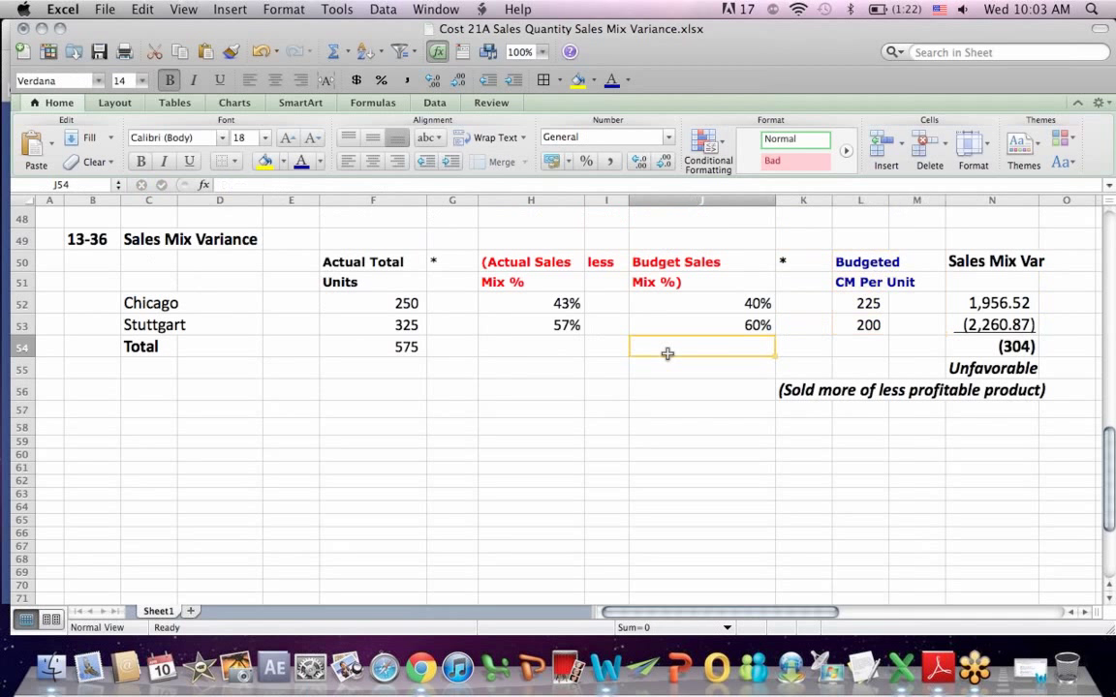
pyautogui.moveTo(550, 303); pyautogui.dragTo(649, 304)
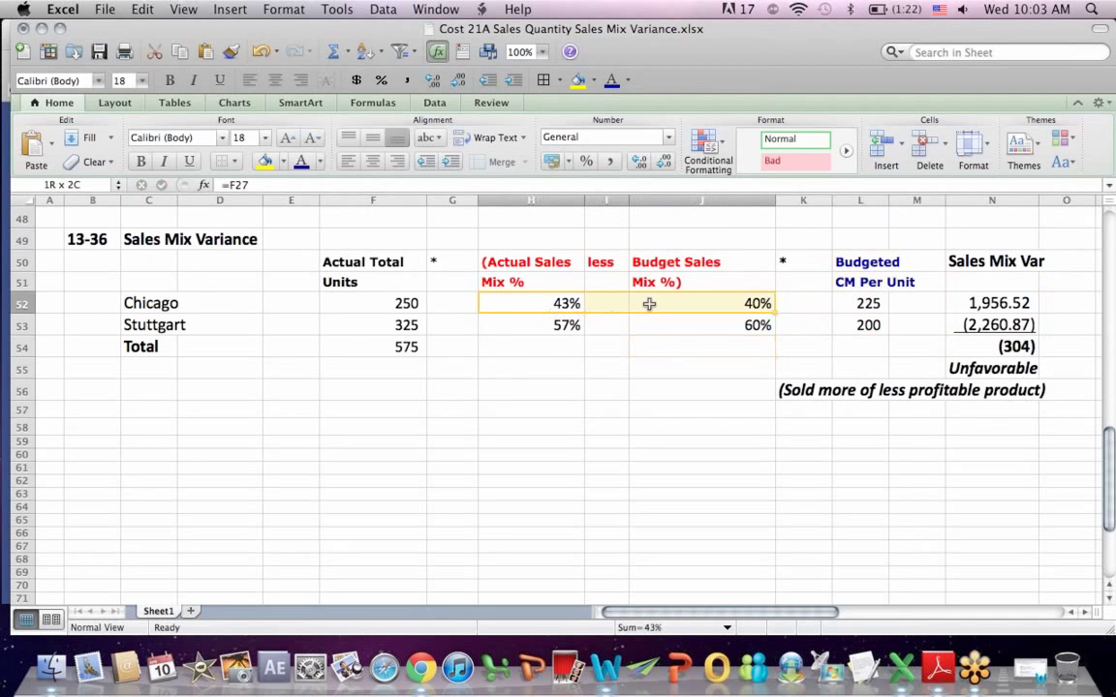
pyautogui.click(872, 303)
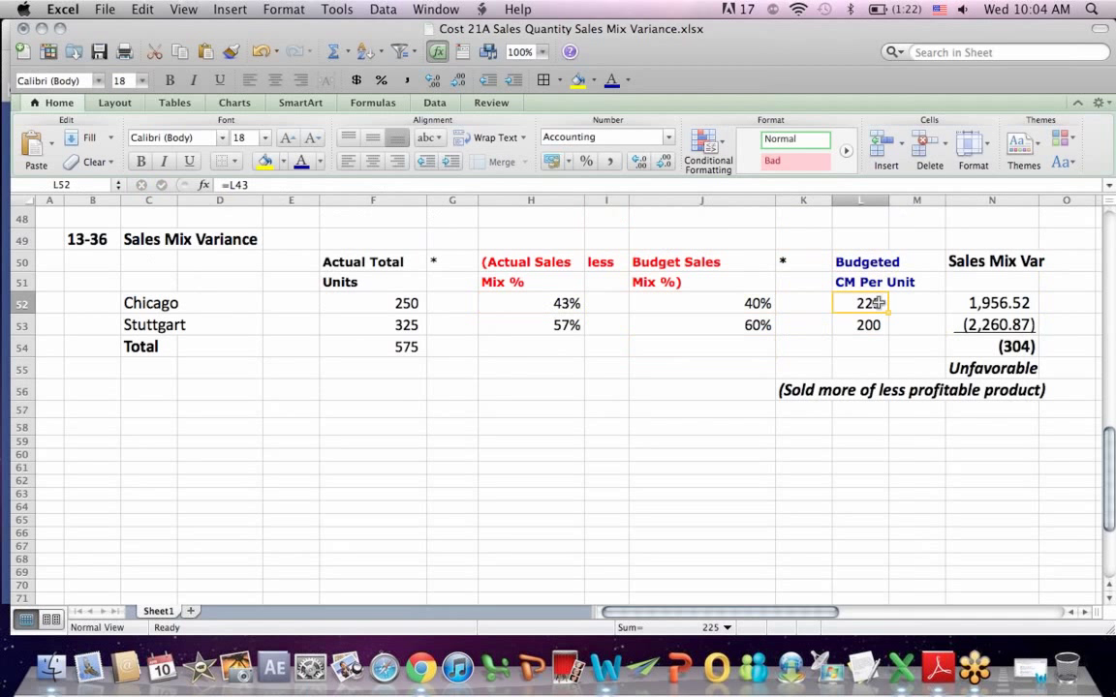
pyautogui.click(367, 319)
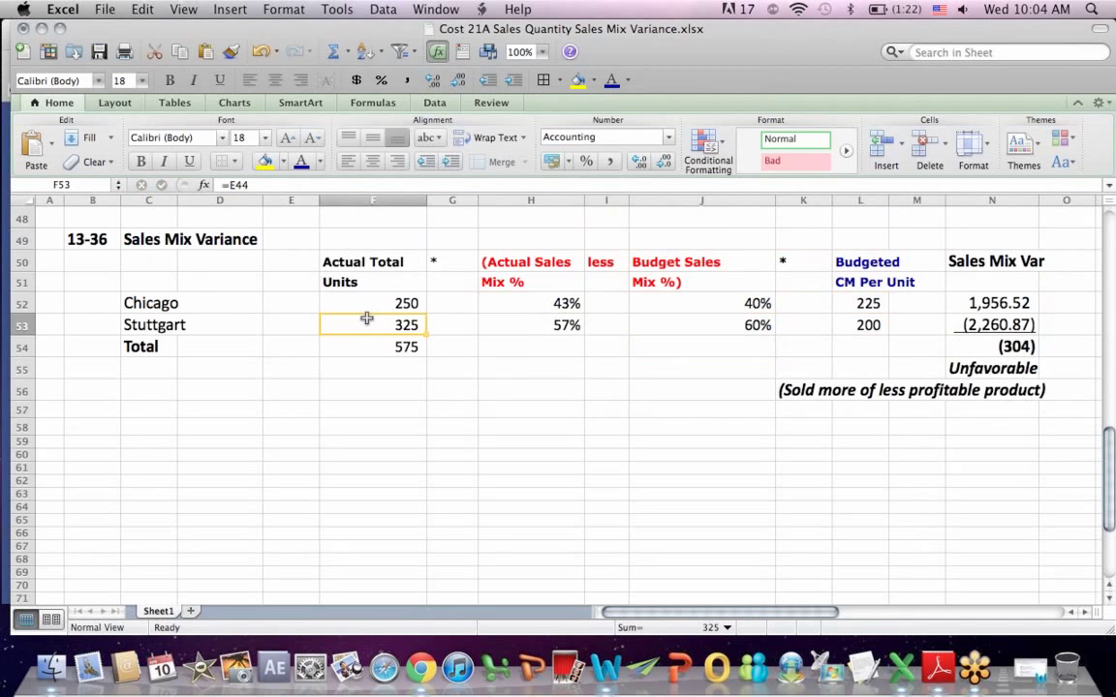
pyautogui.click(152, 326)
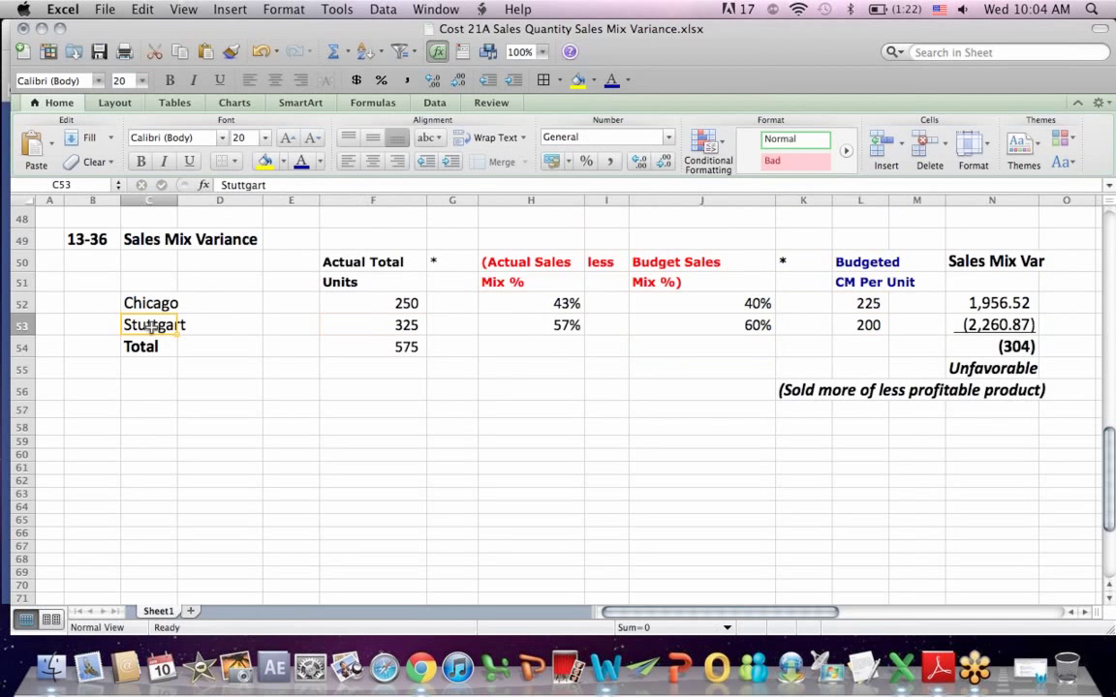
pyautogui.click(366, 326)
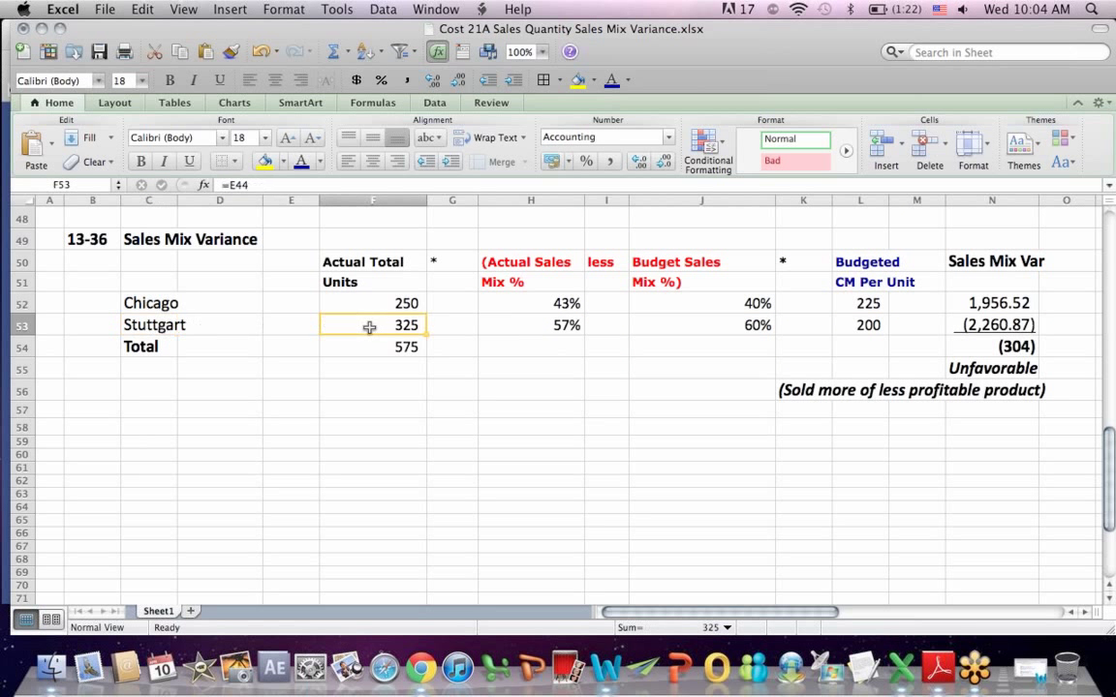
pyautogui.moveTo(532, 325); pyautogui.dragTo(712, 320)
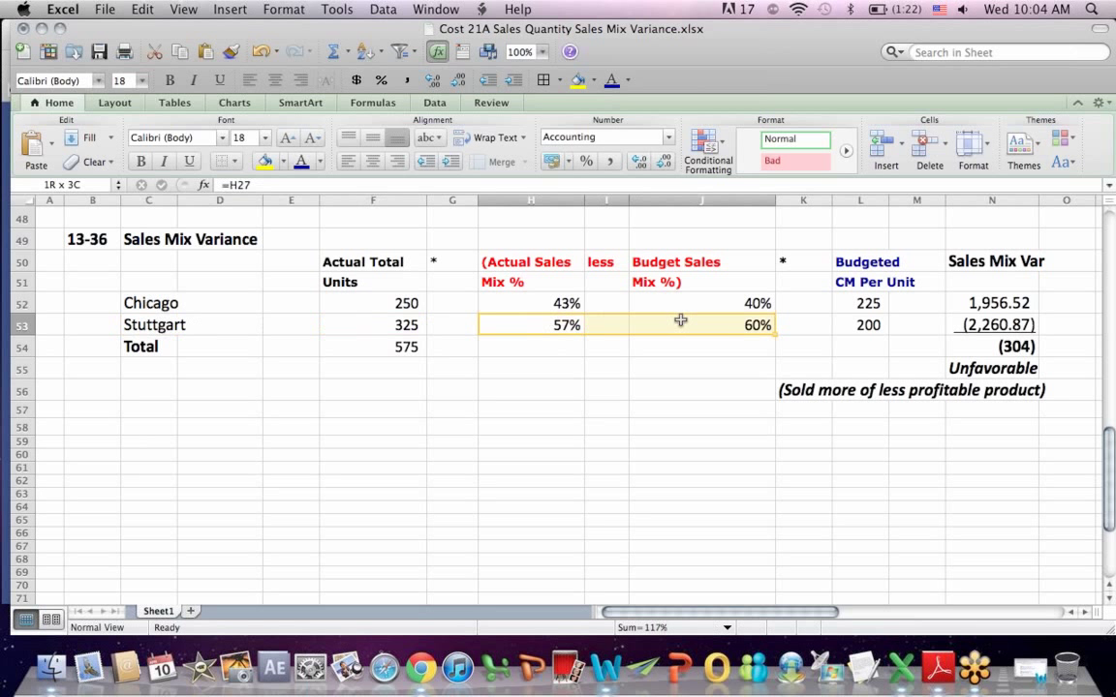
pyautogui.click(862, 328)
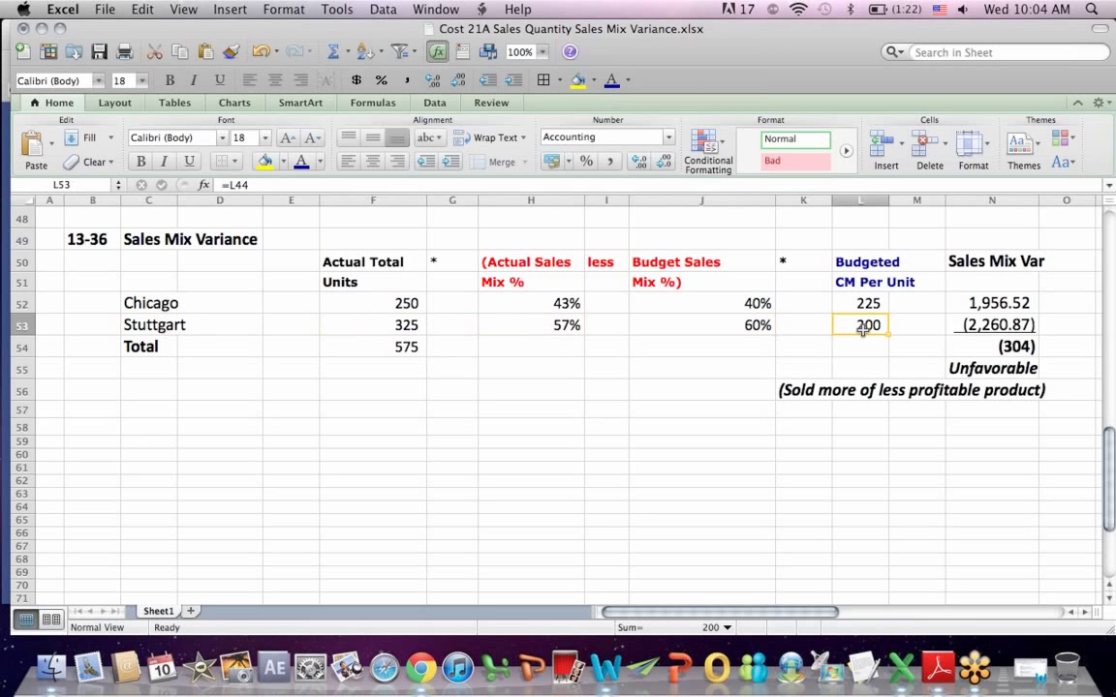
pyautogui.click(361, 300)
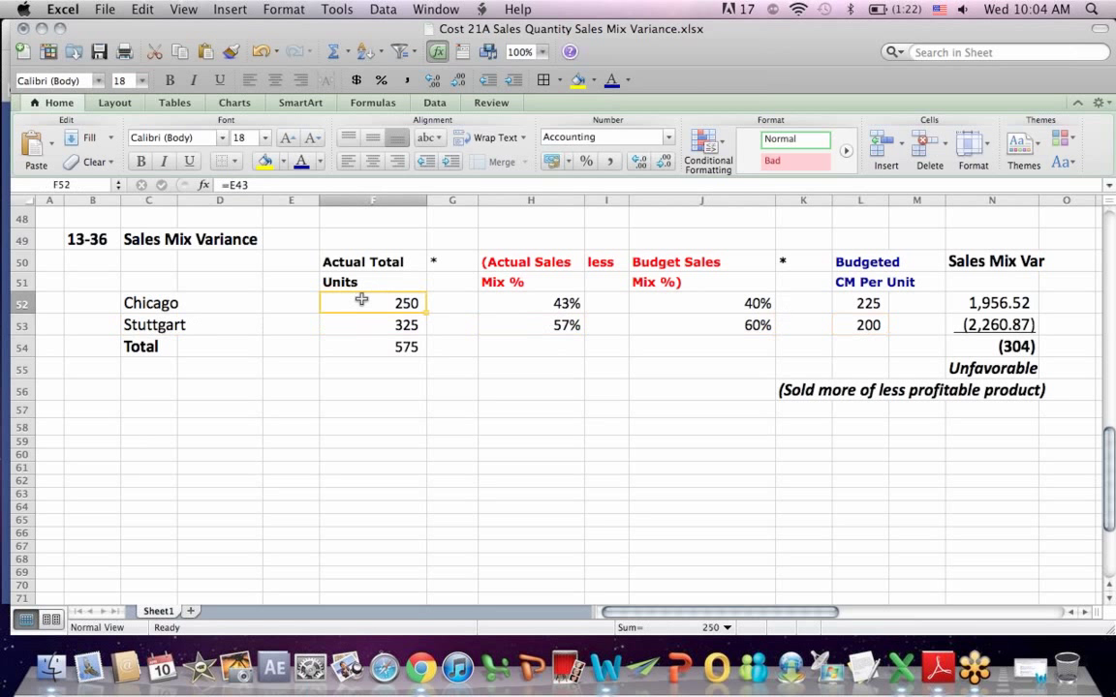
pyautogui.click(172, 302)
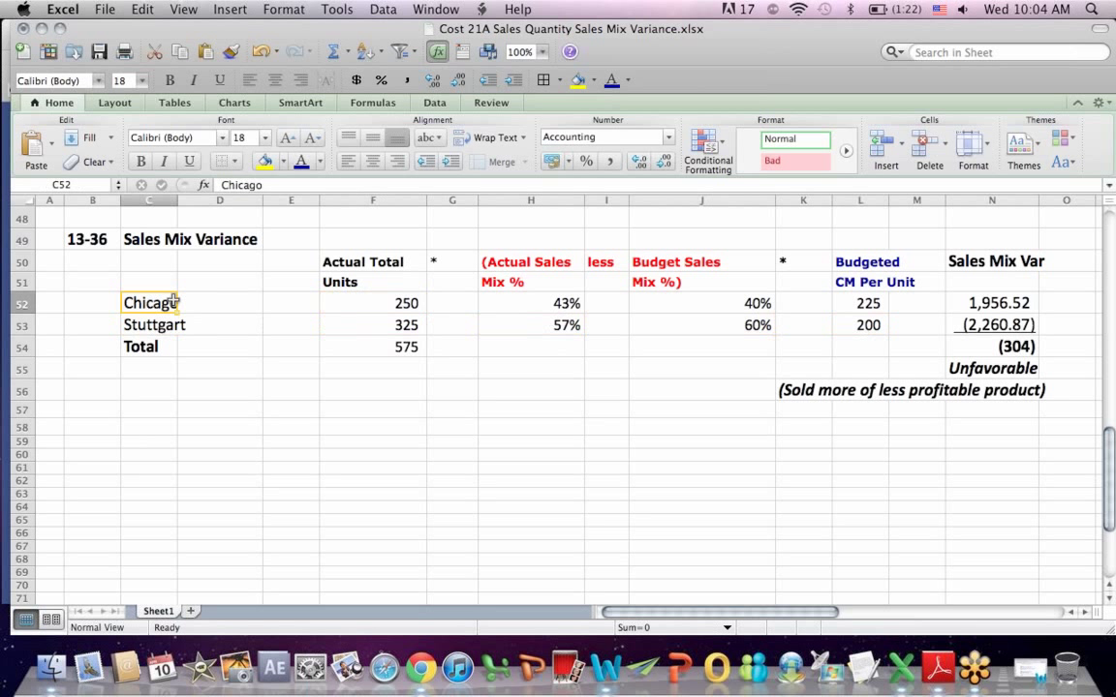
pyautogui.click(383, 331)
pyautogui.click(158, 326)
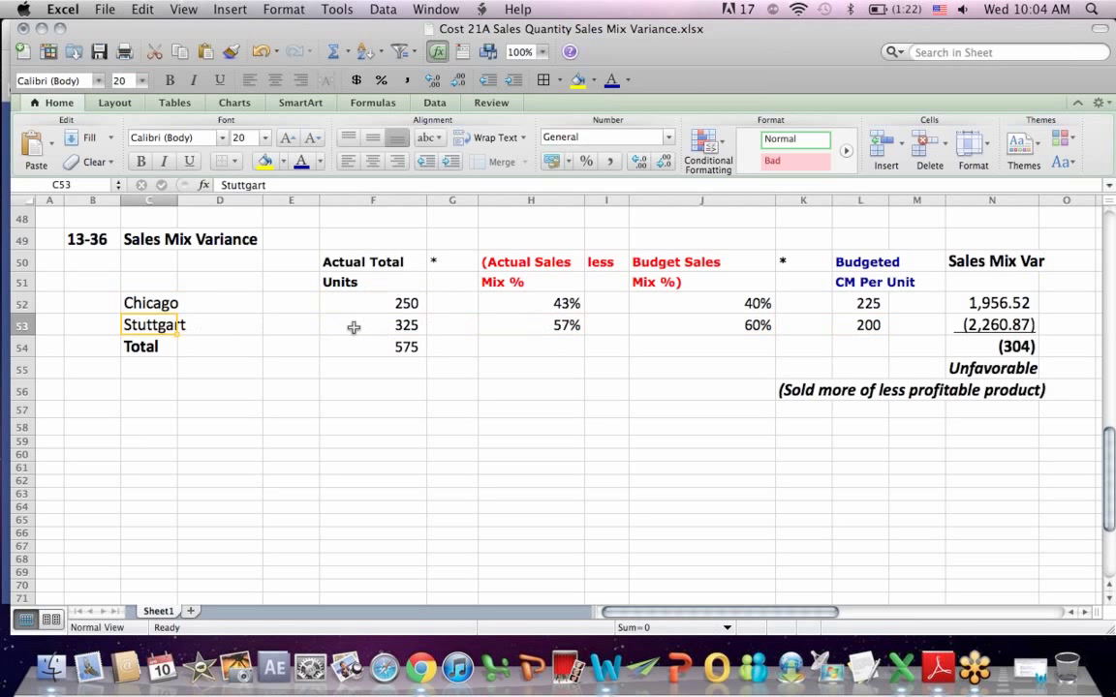
pyautogui.moveTo(353, 327); pyautogui.dragTo(160, 324)
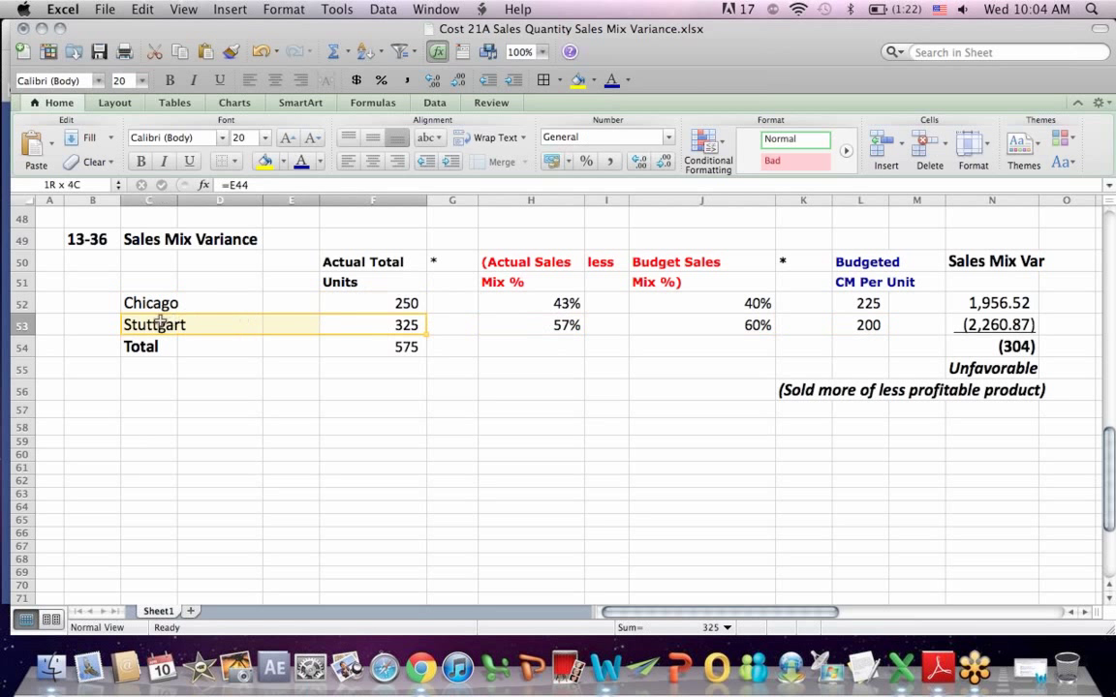
pyautogui.click(372, 304)
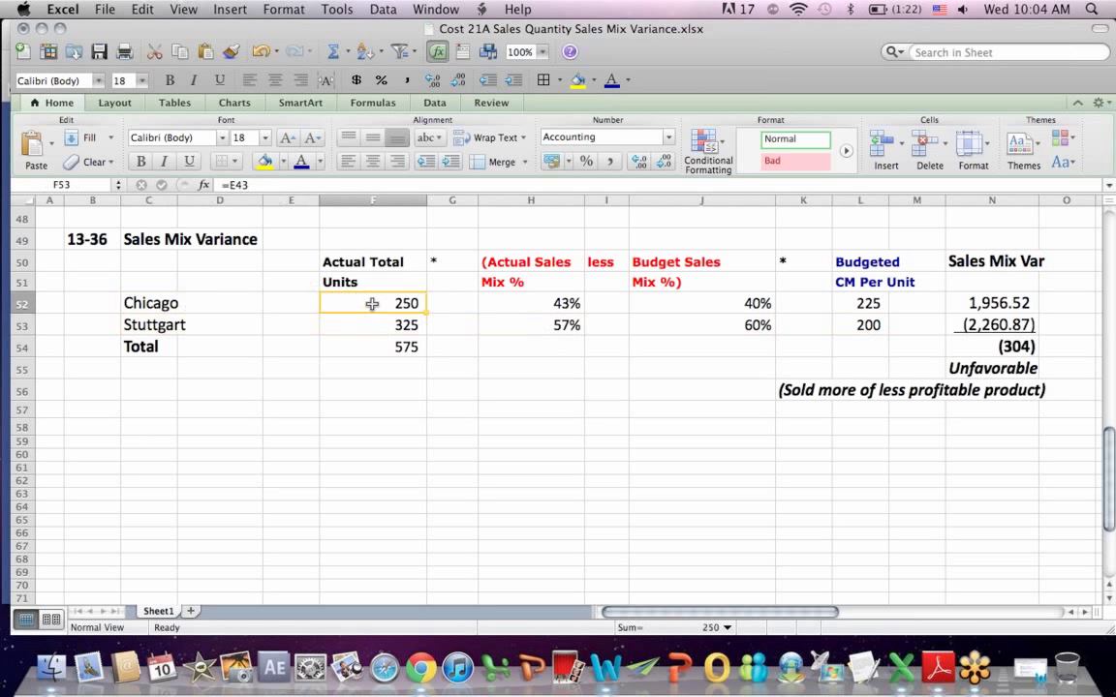
pyautogui.moveTo(372, 304); pyautogui.dragTo(165, 304)
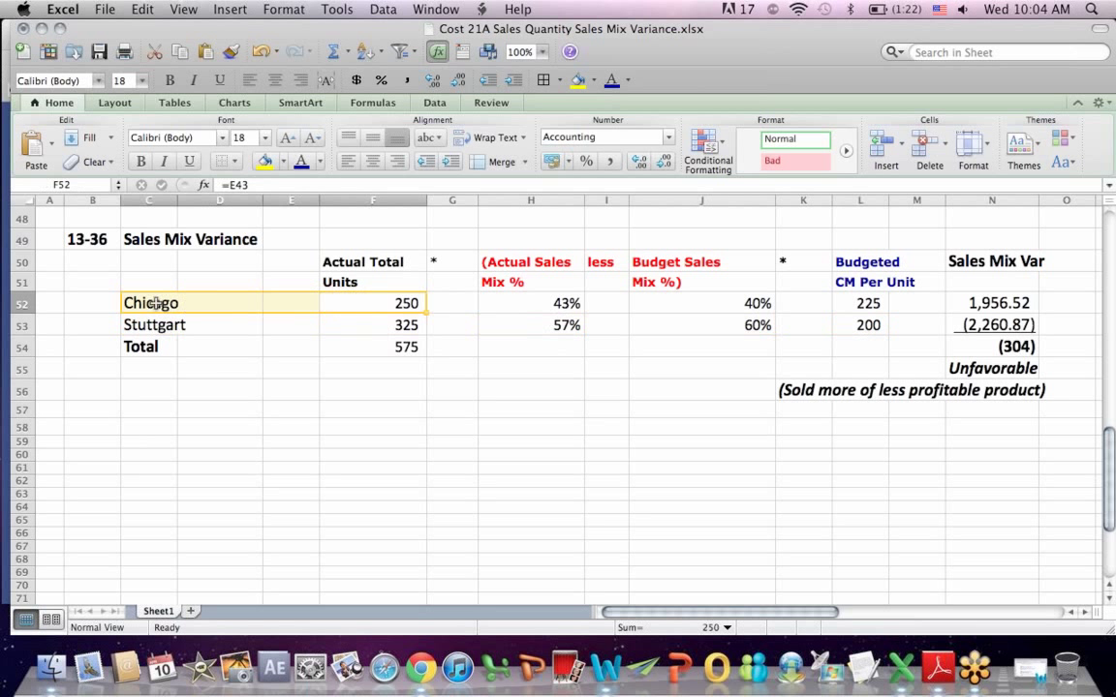
pyautogui.click(484, 475)
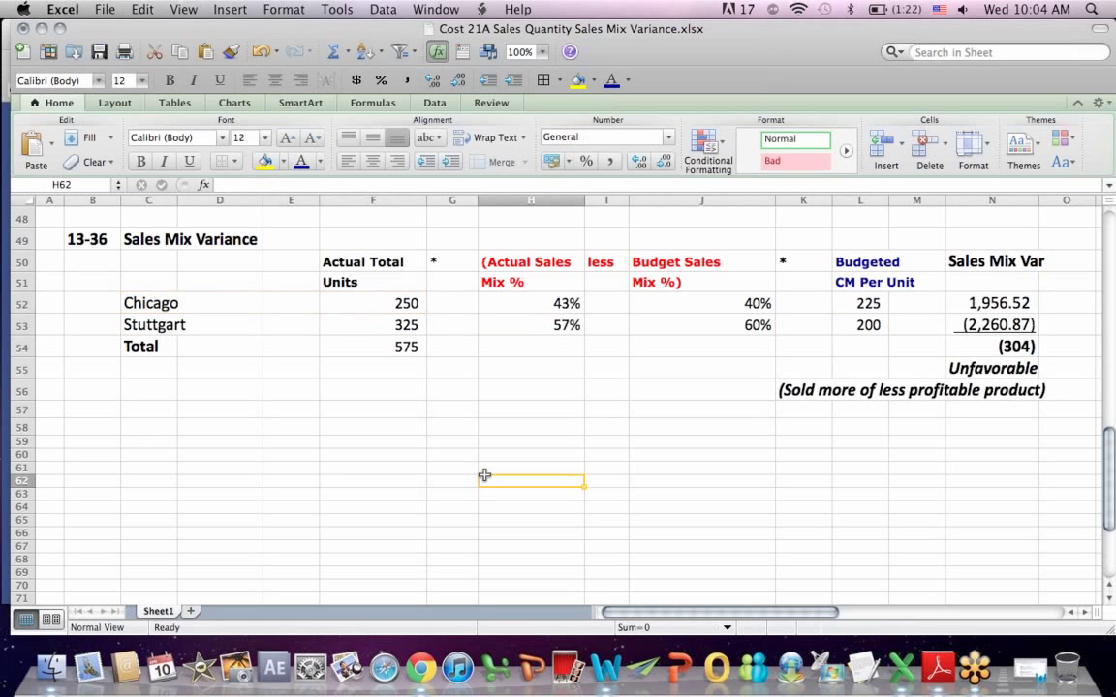
pyautogui.click(993, 344)
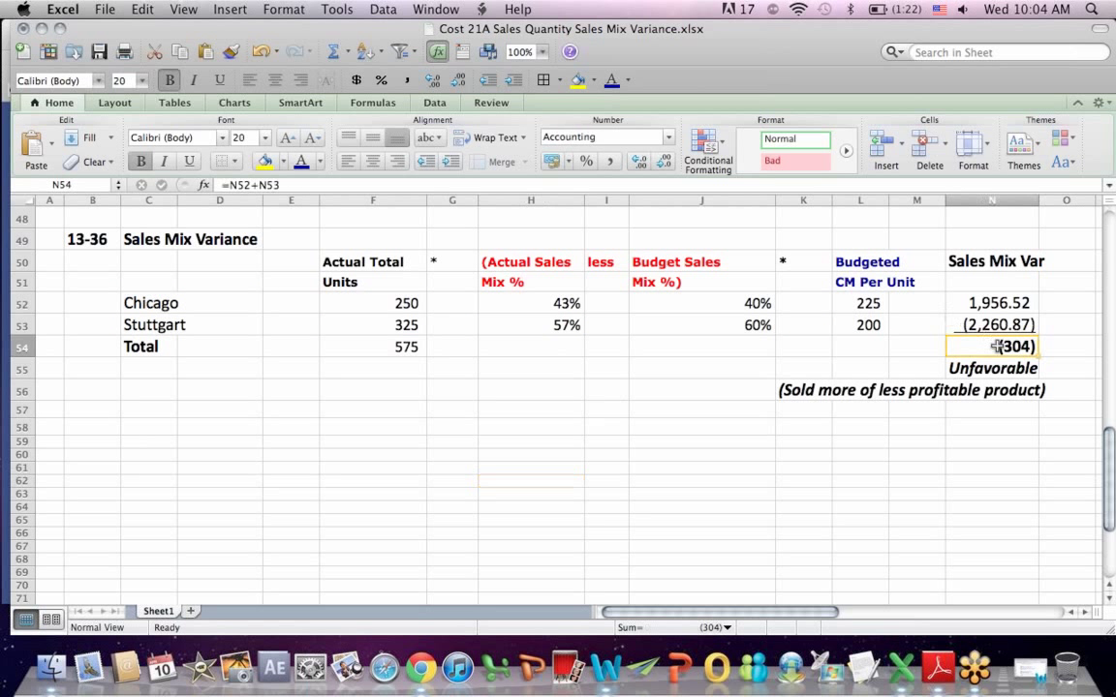
pyautogui.click(745, 225)
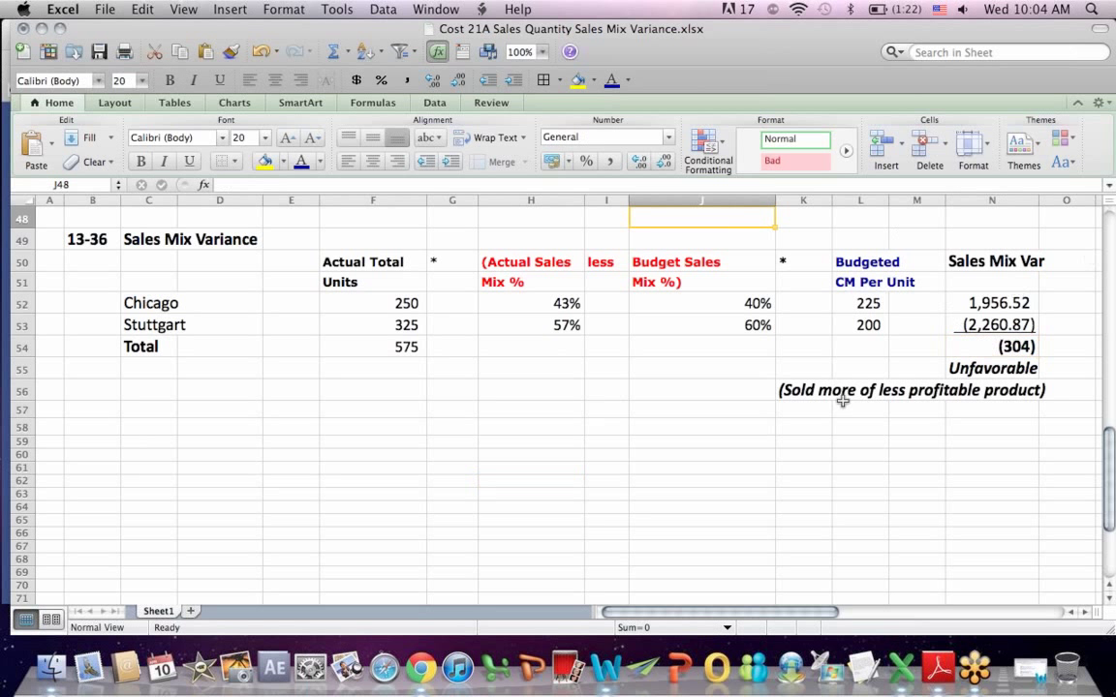
pyautogui.press('Up')
pyautogui.press('Up')
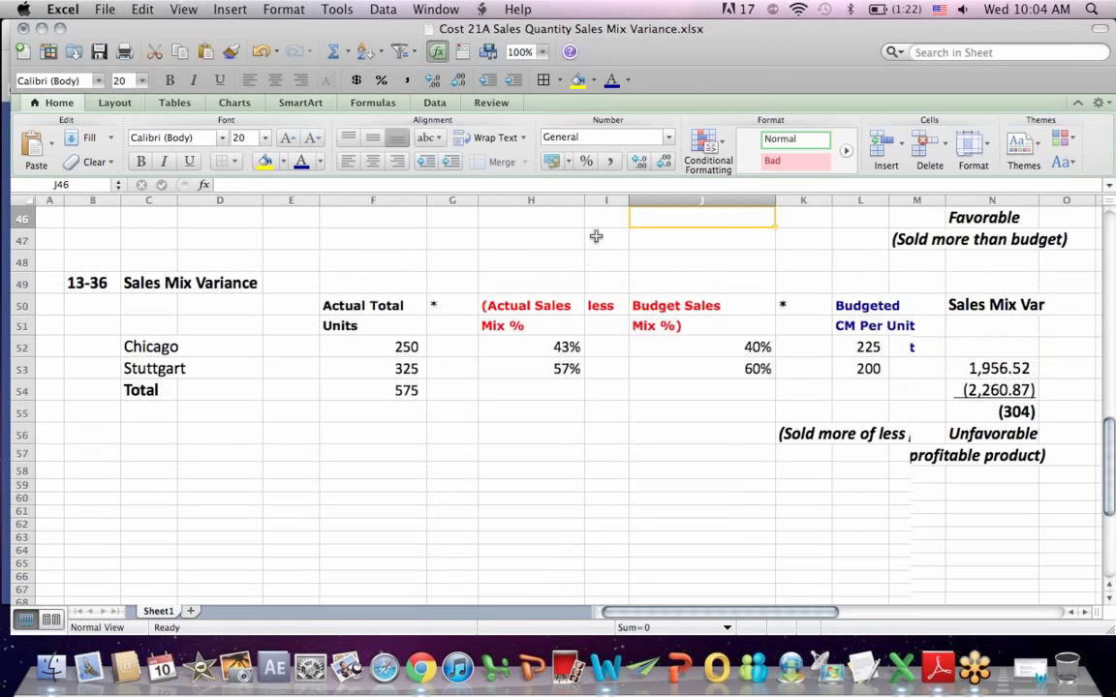
pyautogui.press('Up')
pyautogui.press('Up')
pyautogui.press('Up')
pyautogui.press('Up')
pyautogui.press('Up')
pyautogui.press('Up')
pyautogui.press('Up')
pyautogui.press('Up')
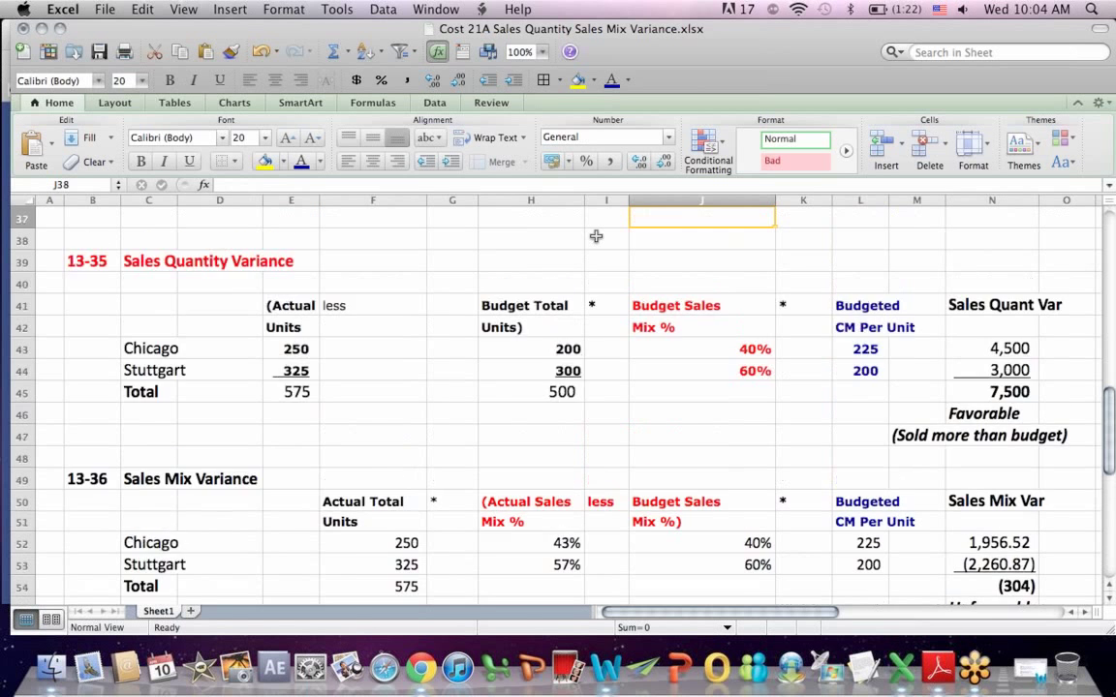
pyautogui.press('Up')
pyautogui.press('Up')
pyautogui.press('Up')
pyautogui.press('Up')
pyautogui.press('Up')
pyautogui.press('Up')
pyautogui.press('Up')
pyautogui.press('Up')
pyautogui.press('Up')
pyautogui.press('Up')
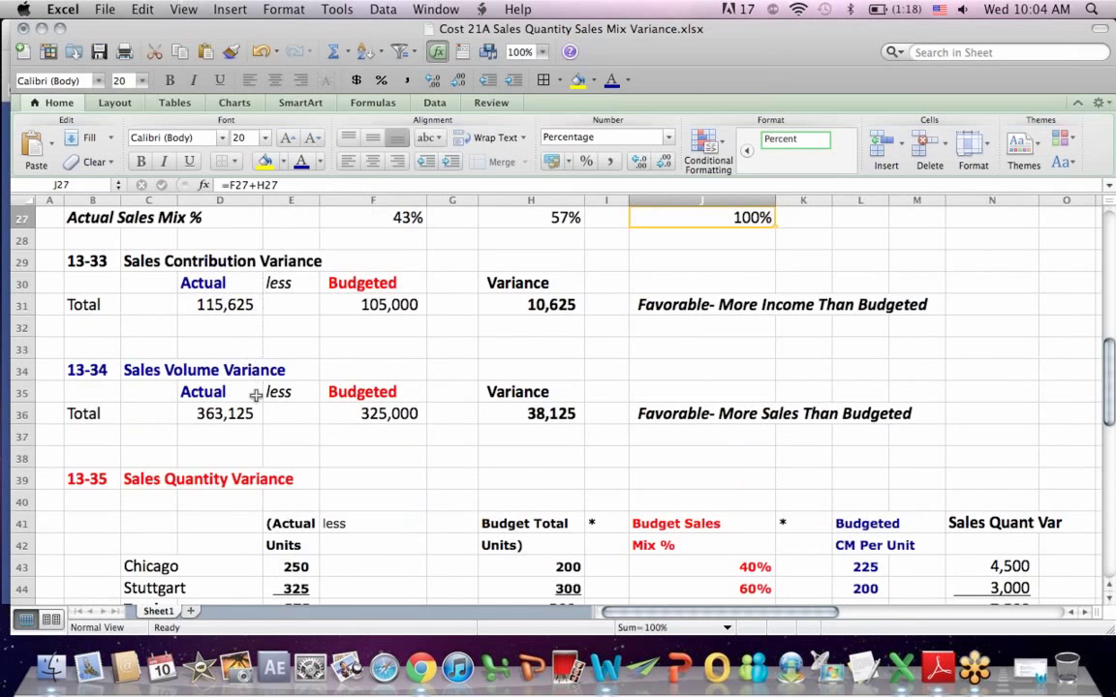
pyautogui.press('Down')
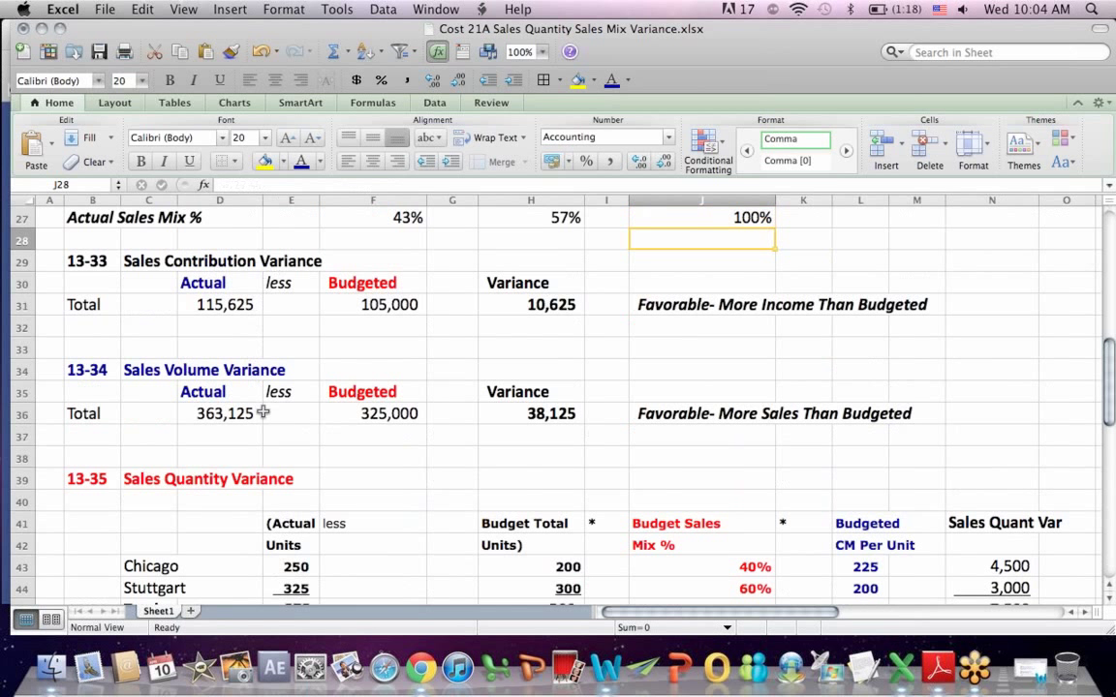
pyautogui.press('Down')
pyautogui.press('Down')
pyautogui.press('Down')
pyautogui.press('Down')
pyautogui.press('Down')
pyautogui.press('Down')
pyautogui.press('Down')
pyautogui.press('Down')
pyautogui.press('Down')
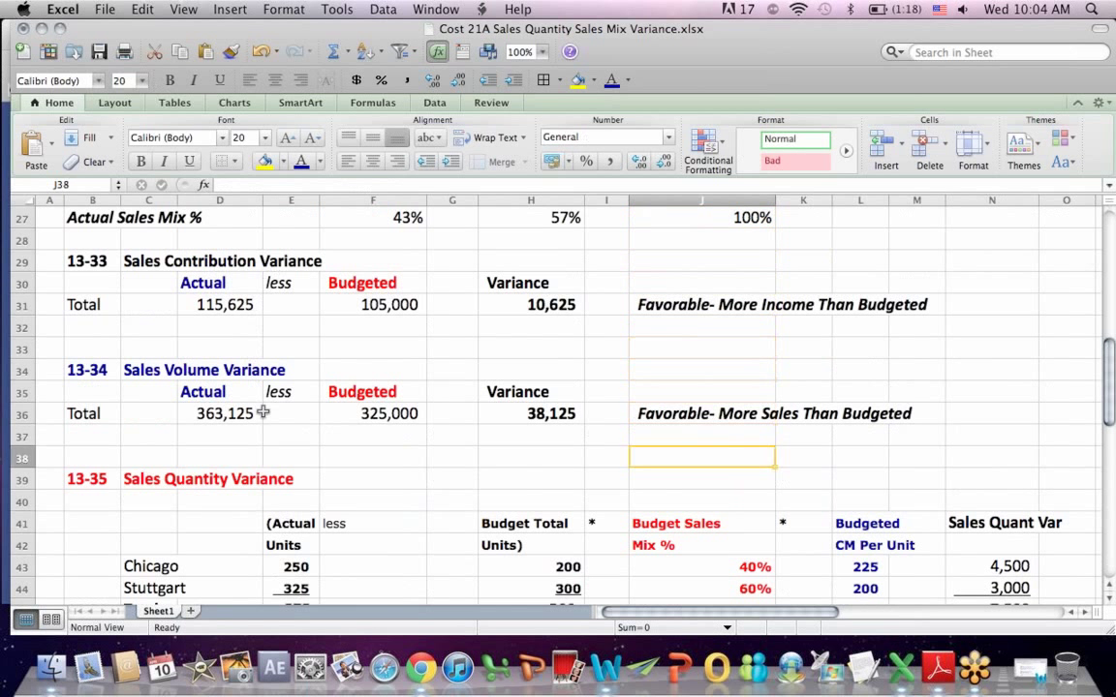
pyautogui.press('Down')
pyautogui.press('Down')
pyautogui.press('Down')
pyautogui.press('Down')
pyautogui.press('Down')
pyautogui.press('Down')
pyautogui.press('Down')
pyautogui.press('Down')
pyautogui.press('Down')
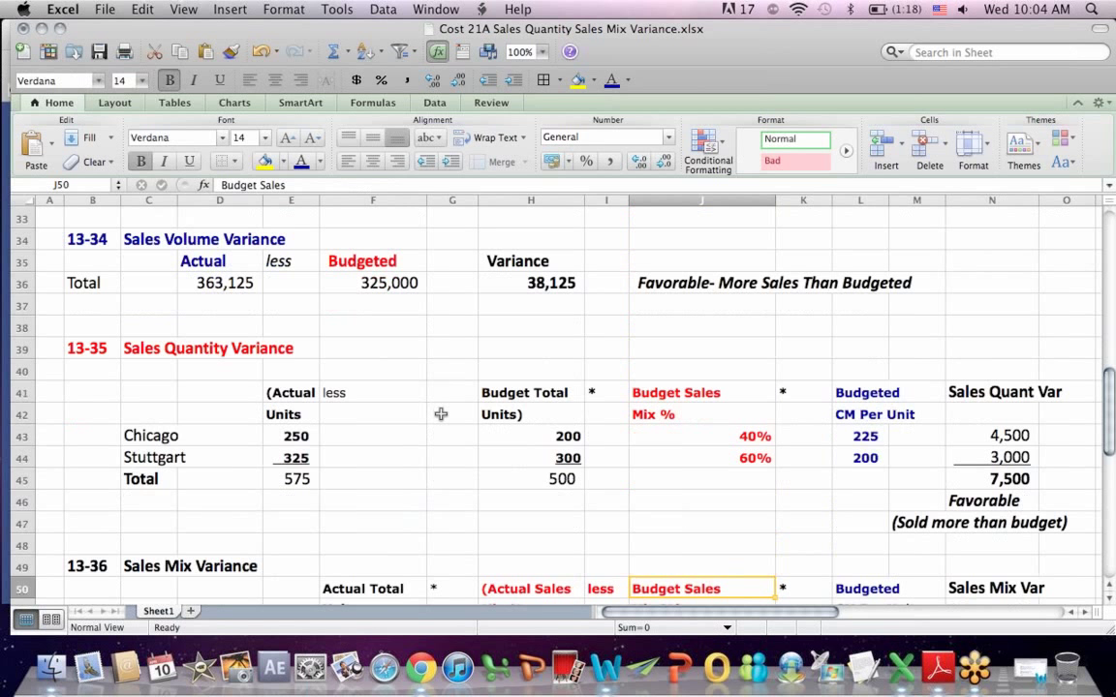
pyautogui.press('Down')
pyautogui.press('Down')
pyautogui.press('Down')
pyautogui.press('Down')
pyautogui.press('Down')
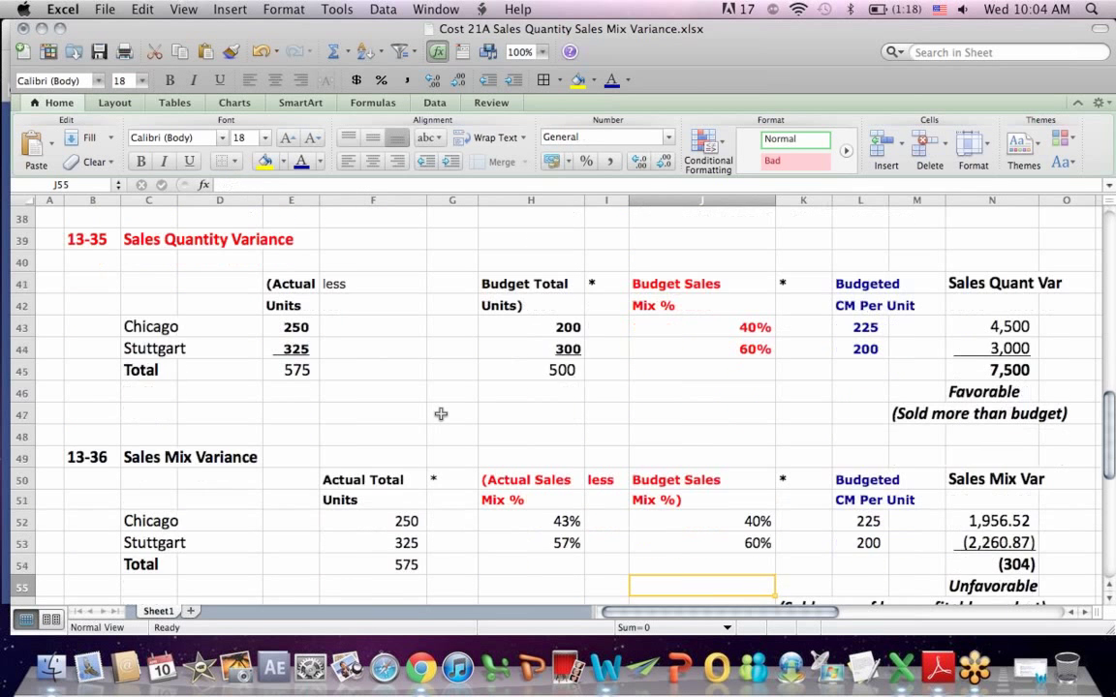
pyautogui.press('Down')
pyautogui.press('Down')
pyautogui.press('Down')
pyautogui.press('Down')
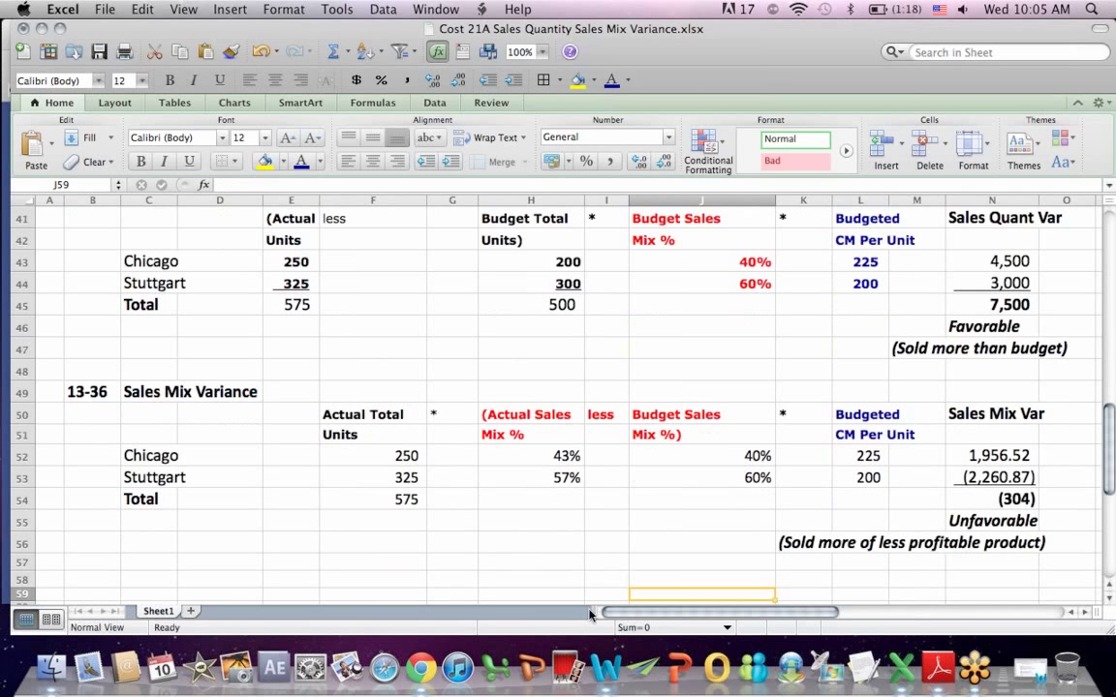
# Switch from Excel to Chrome and scroll the live-chats page to Upcoming Courses
pyautogui.click(39, 29)
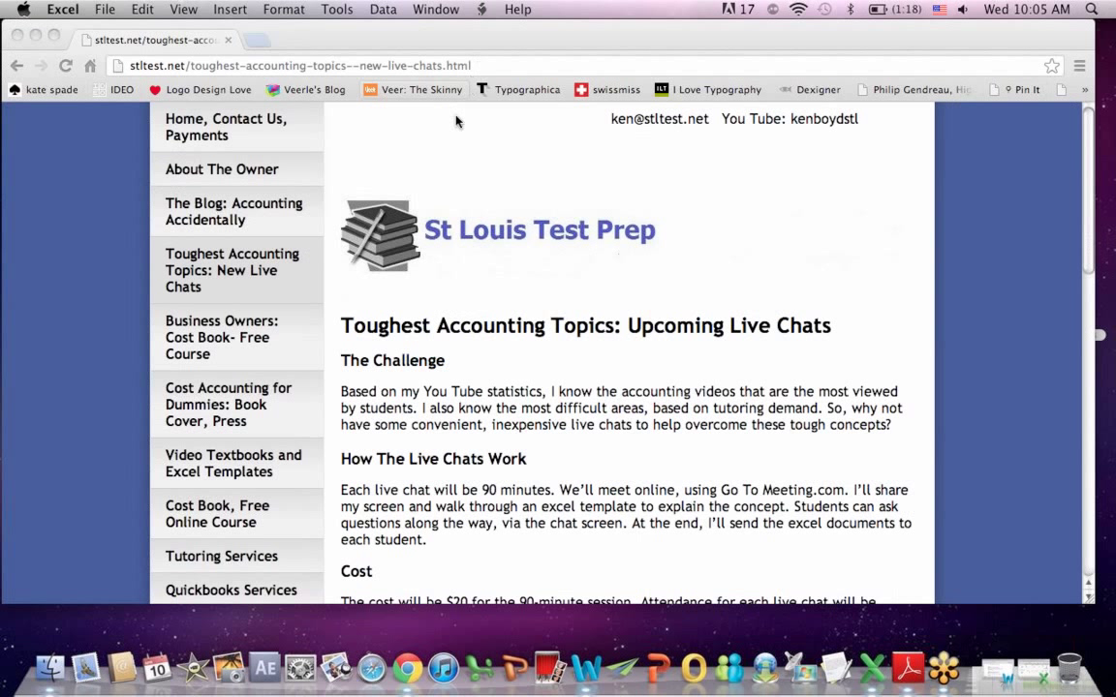
pyautogui.click(1091, 123)
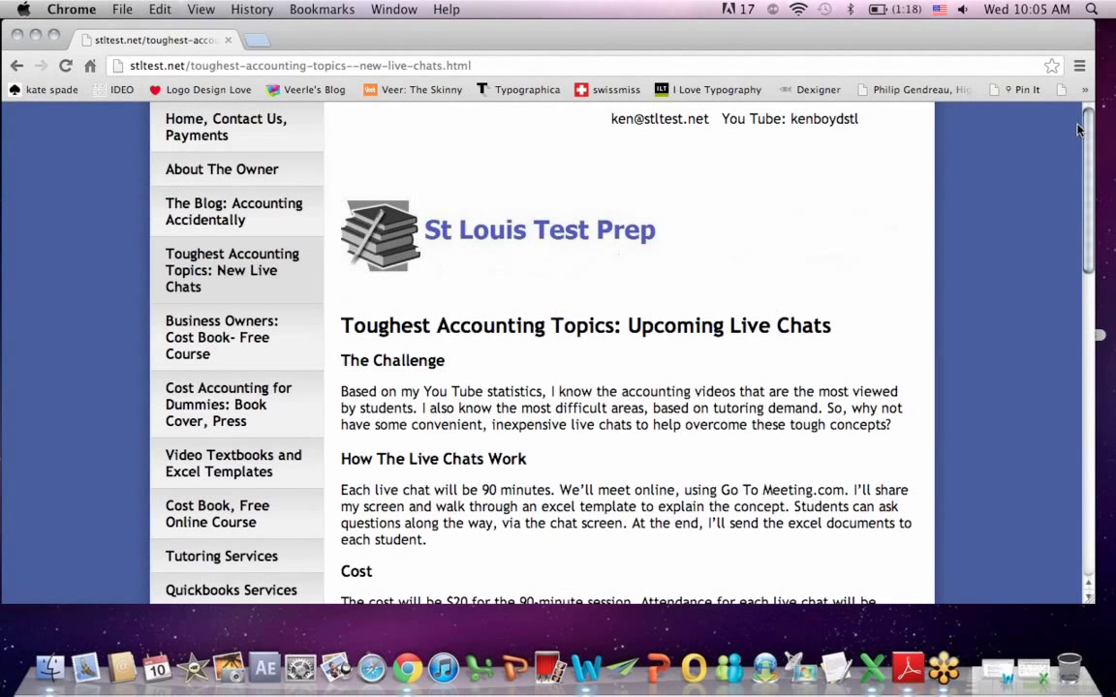
pyautogui.moveTo(1088, 131); pyautogui.dragTo(1086, 302)
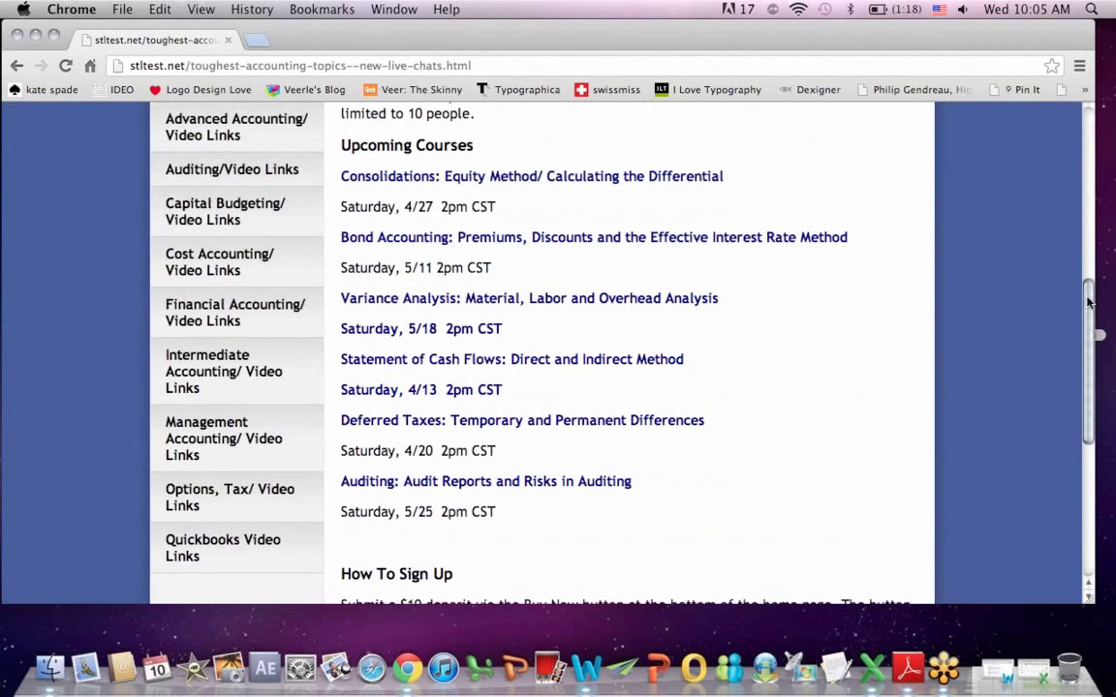